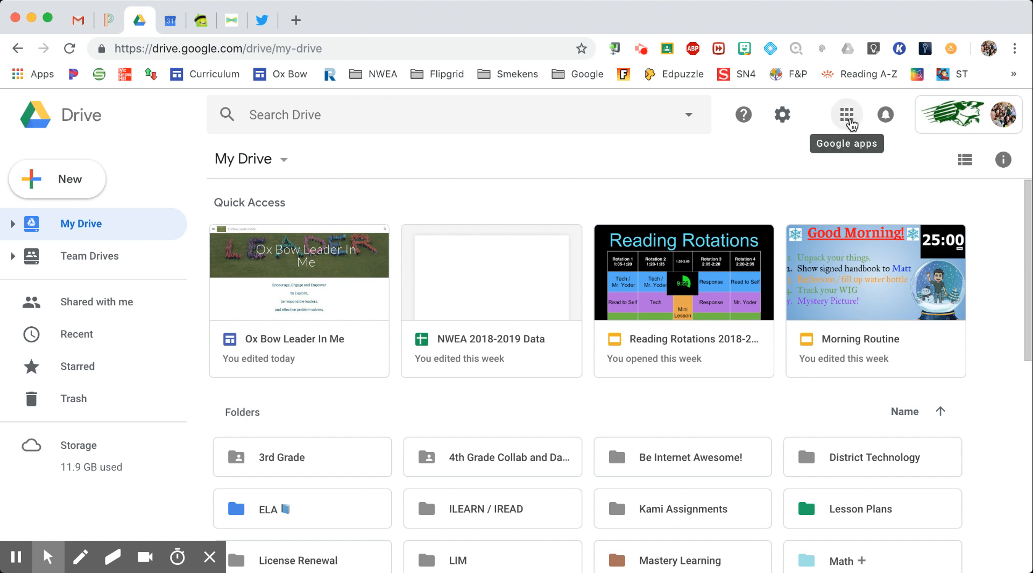
Create a new blank Google Form from Drive's New > More menu
click(849, 122)
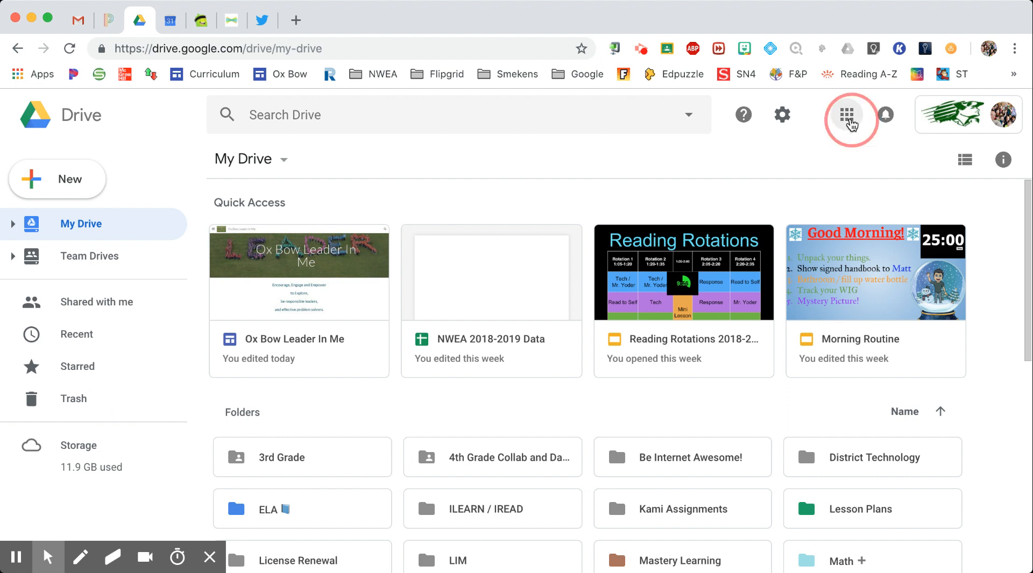
scroll(895, 368, down, 7)
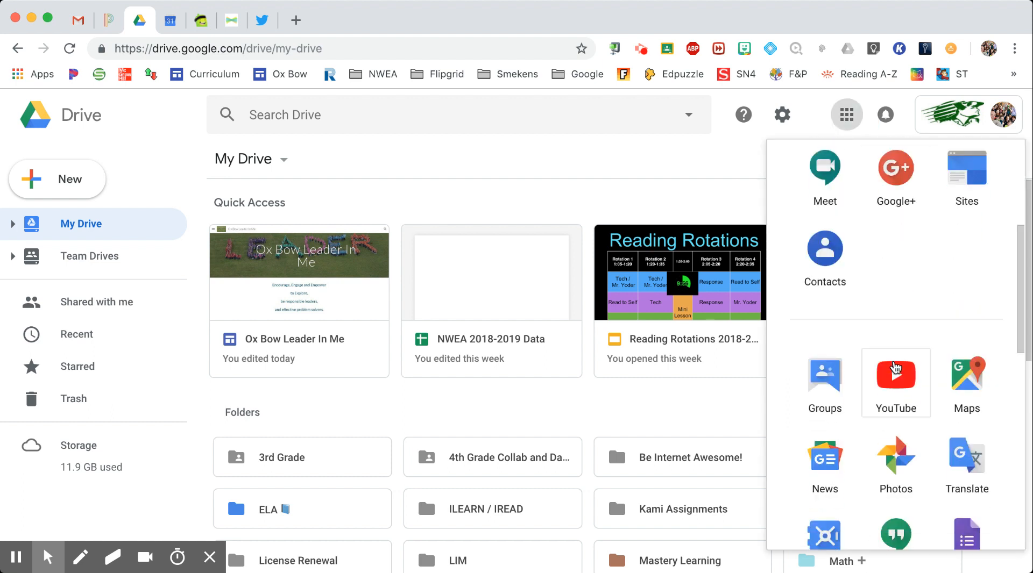
click(490, 193)
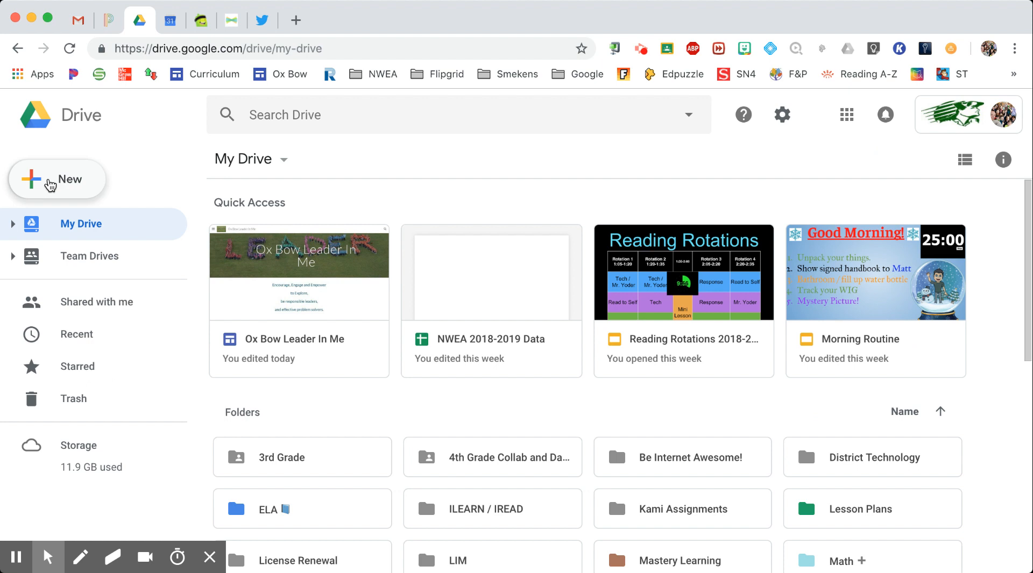
click(50, 185)
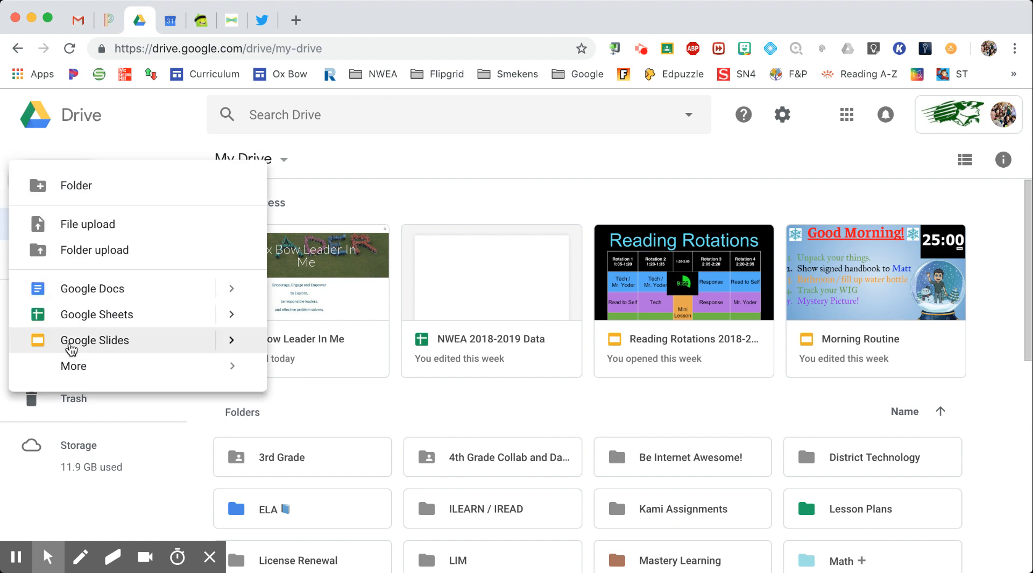
mouse_move(75, 368)
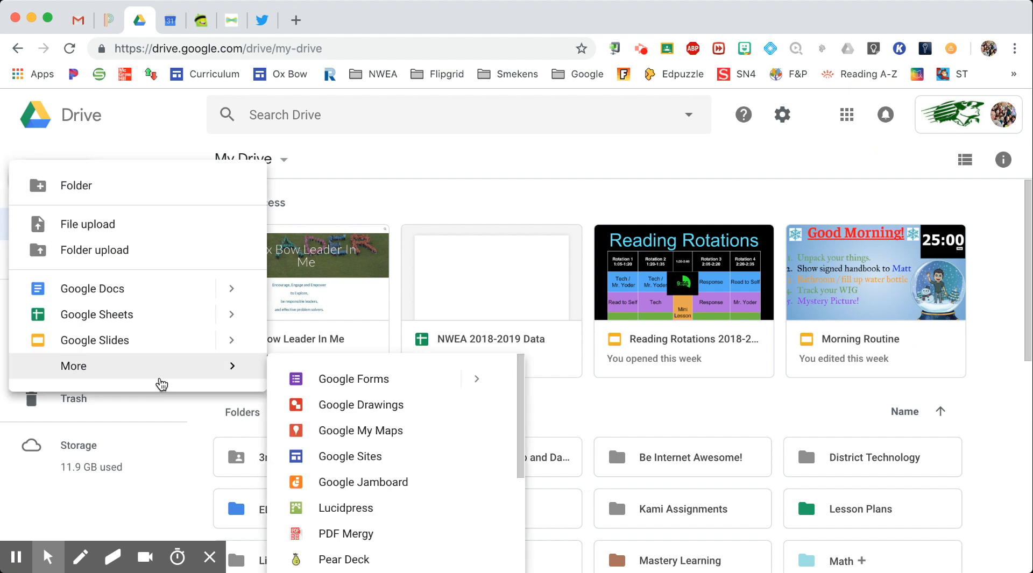
click(327, 382)
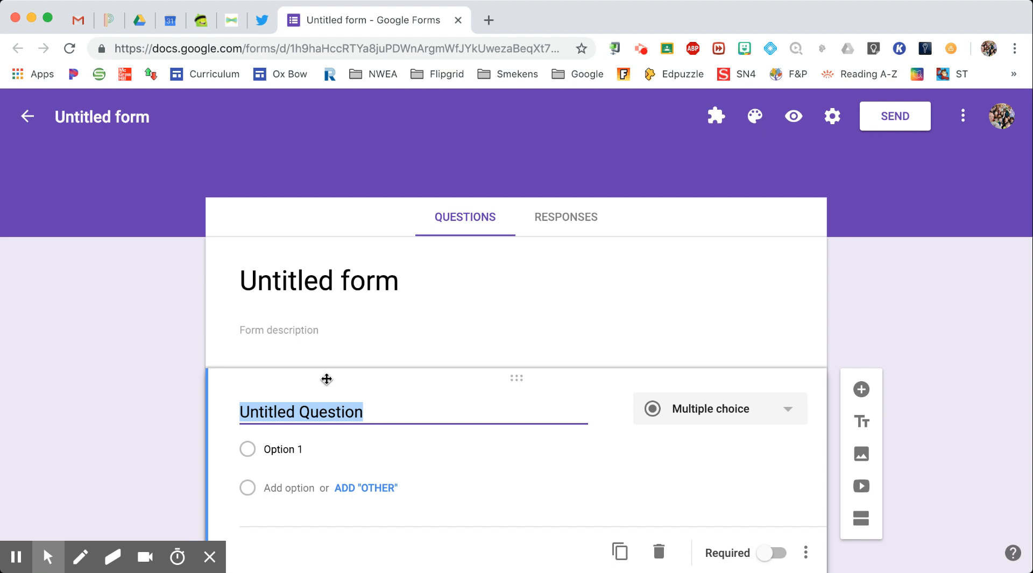
Name the form and its file 'Crazy Title' and add the description 'Window A Assessment'
click(400, 286)
text(Crazy )
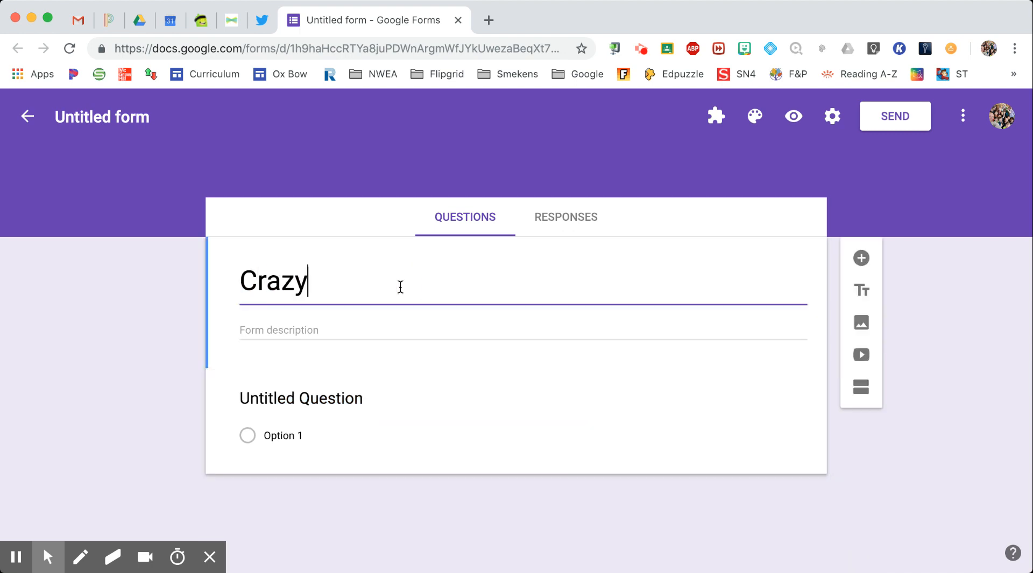
text(Title)
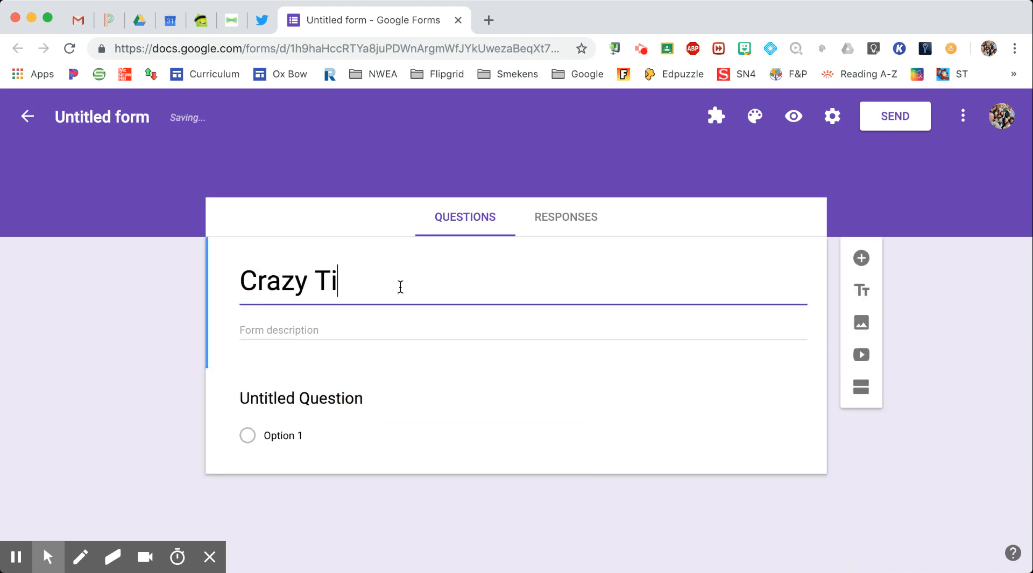
click(126, 285)
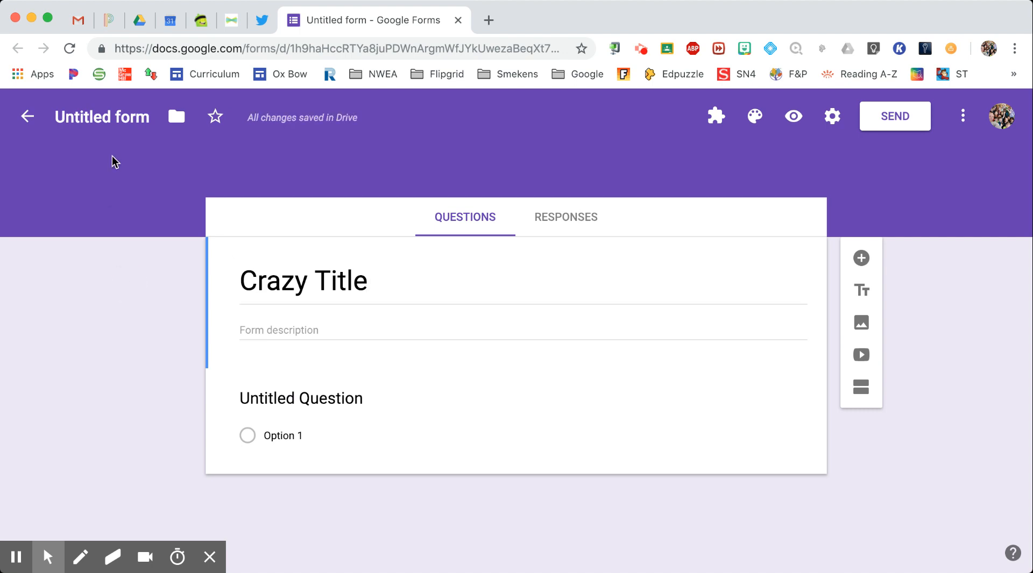
click(114, 121)
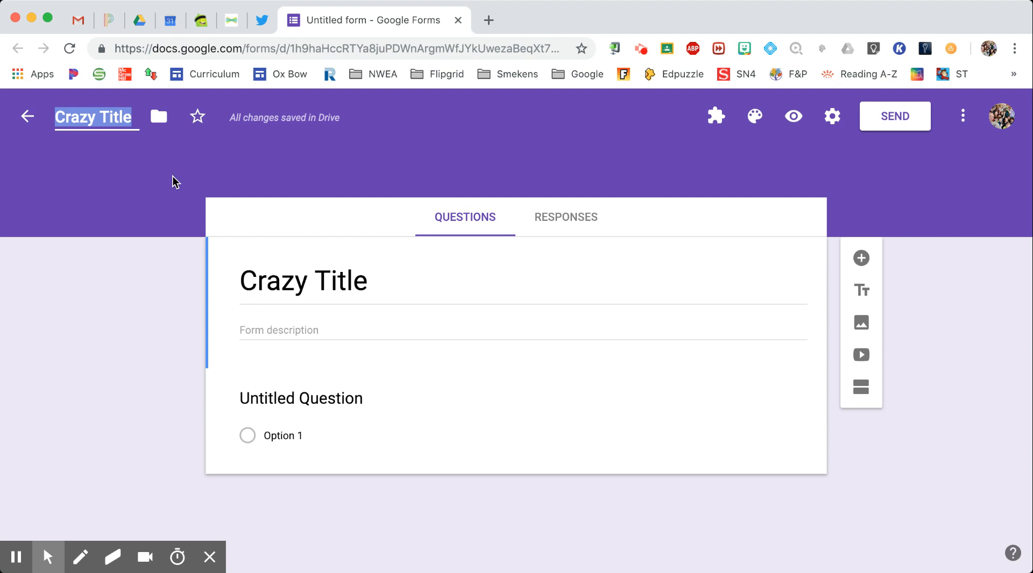
click(151, 313)
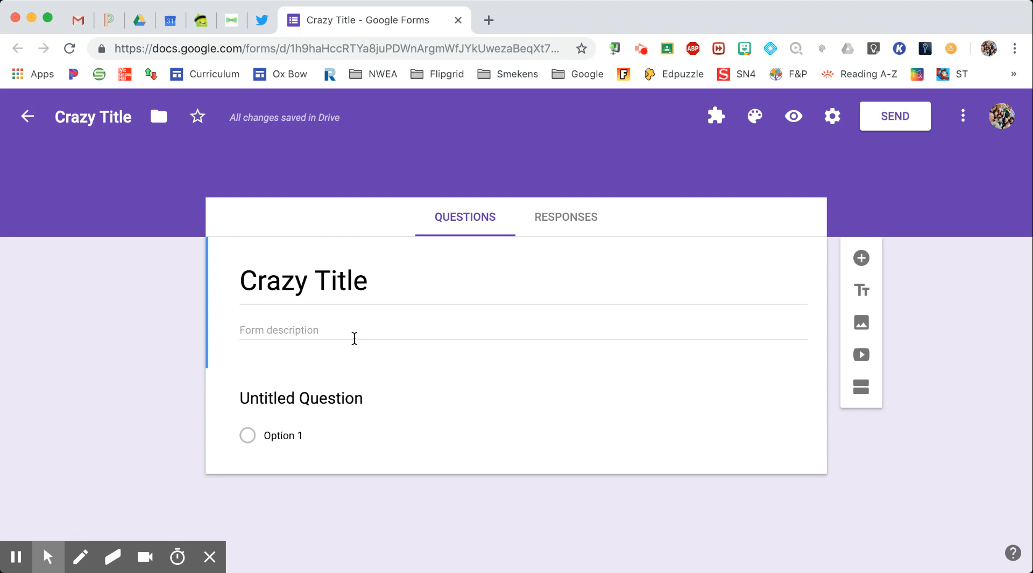
click(343, 332)
text(Window A Assessment)
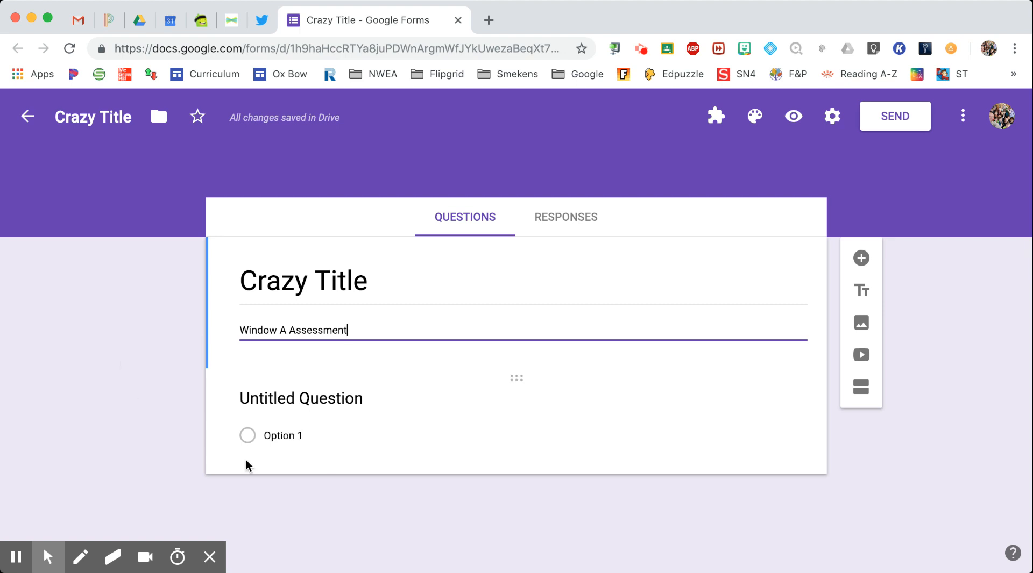
Make the first question a required Short answer titled 'First Name', then add another question
click(156, 431)
click(473, 415)
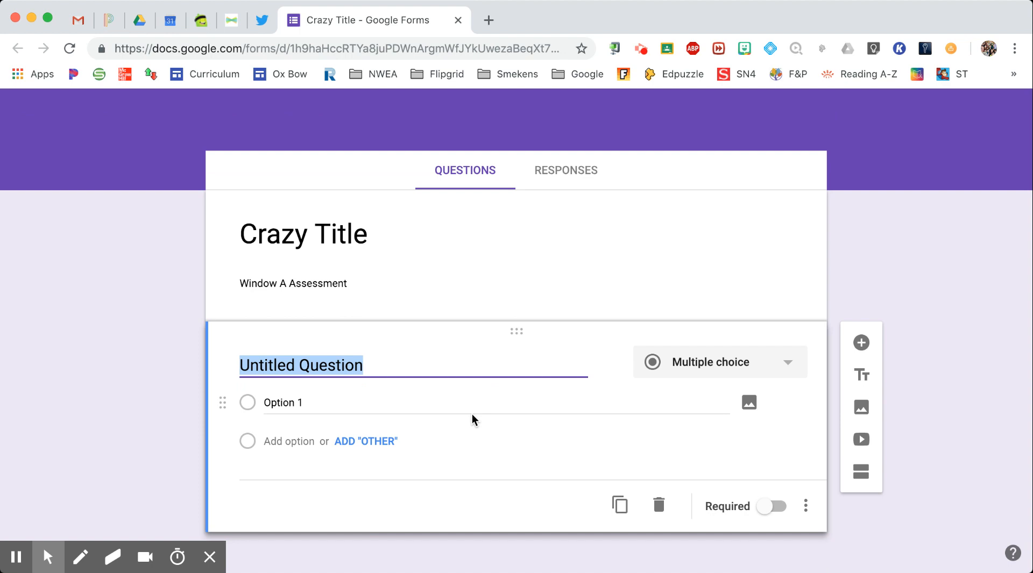
text(First Name)
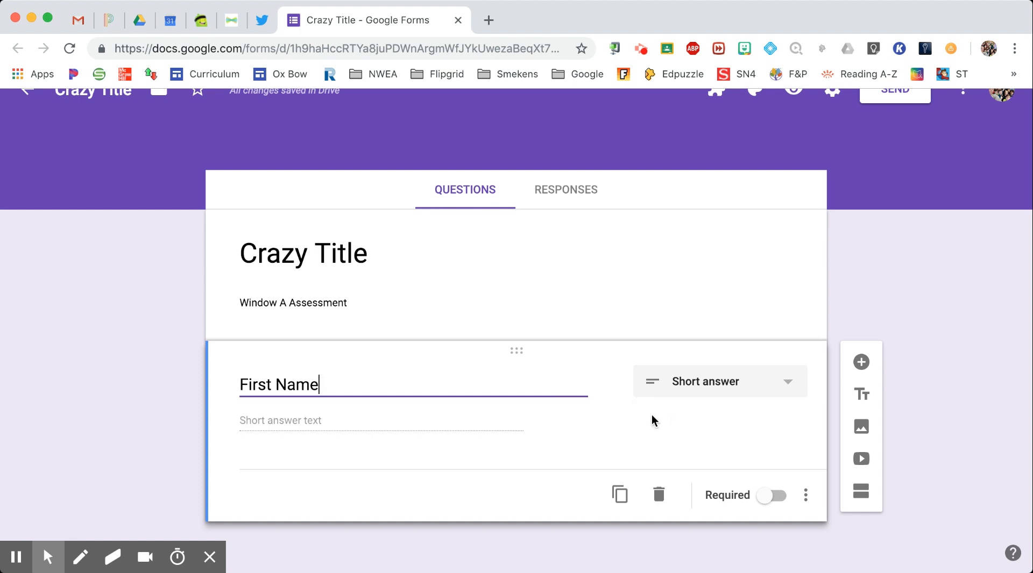
click(733, 382)
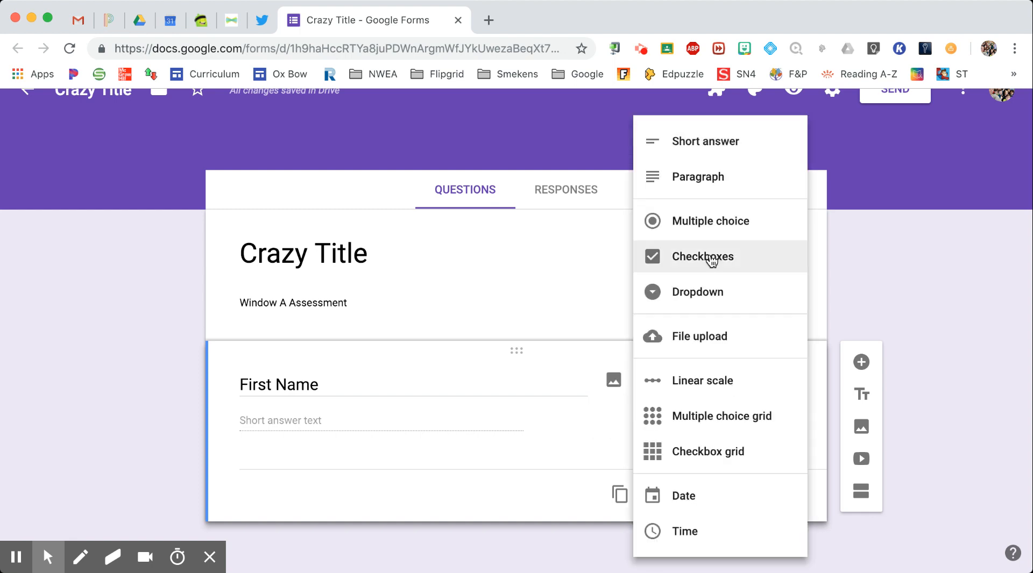
click(710, 237)
click(719, 375)
click(717, 143)
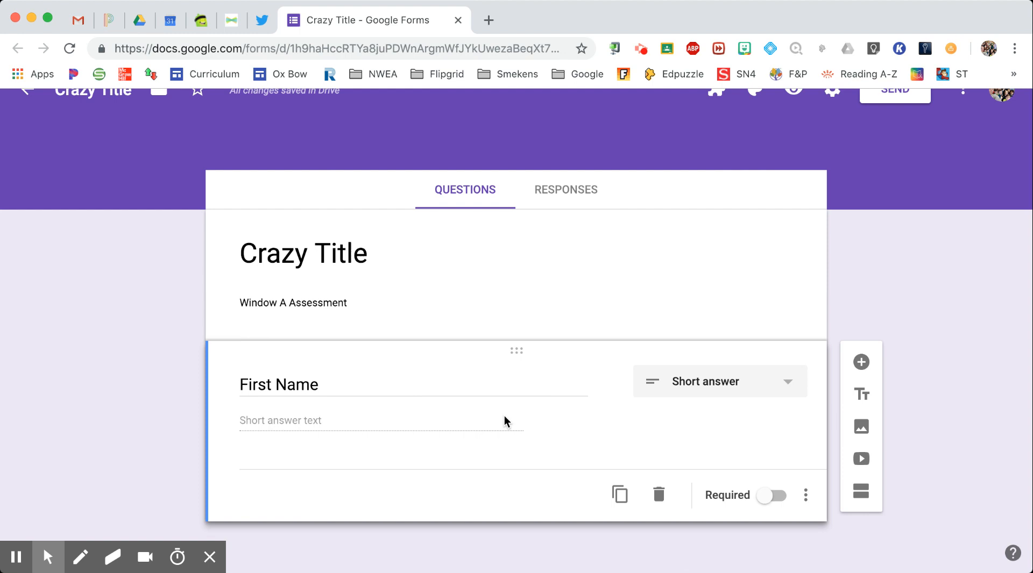
click(766, 497)
click(860, 363)
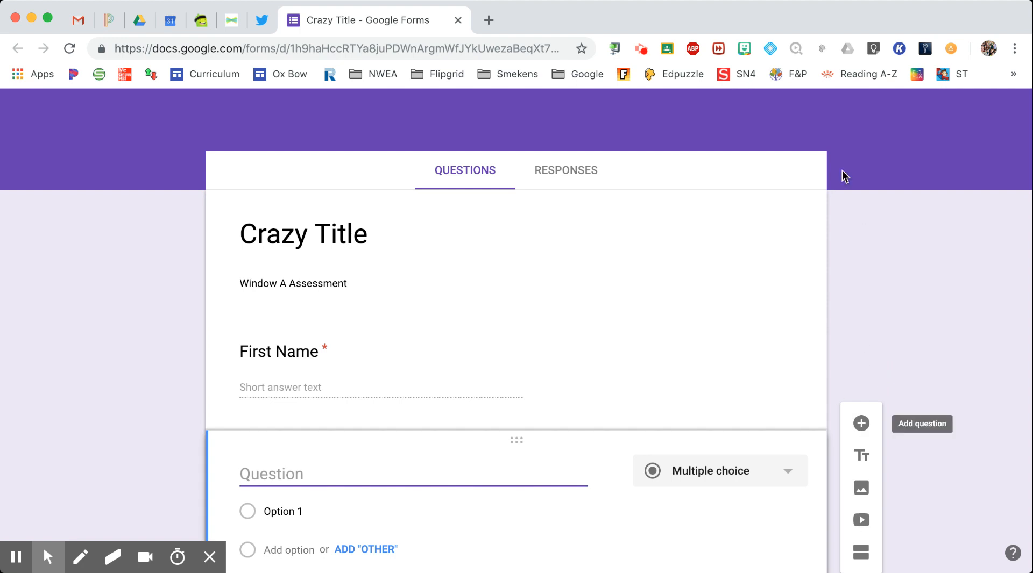
Write the question 'What is the capital of England?'
scroll(852, 428, down, 3)
scroll(853, 428, up, 4)
scroll(852, 429, down, 4)
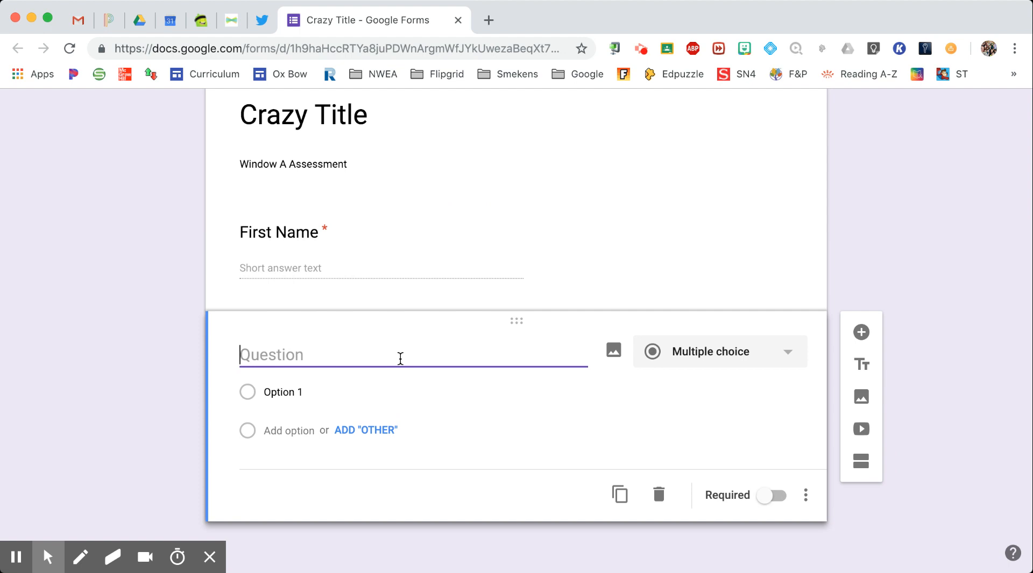
text(What is th)
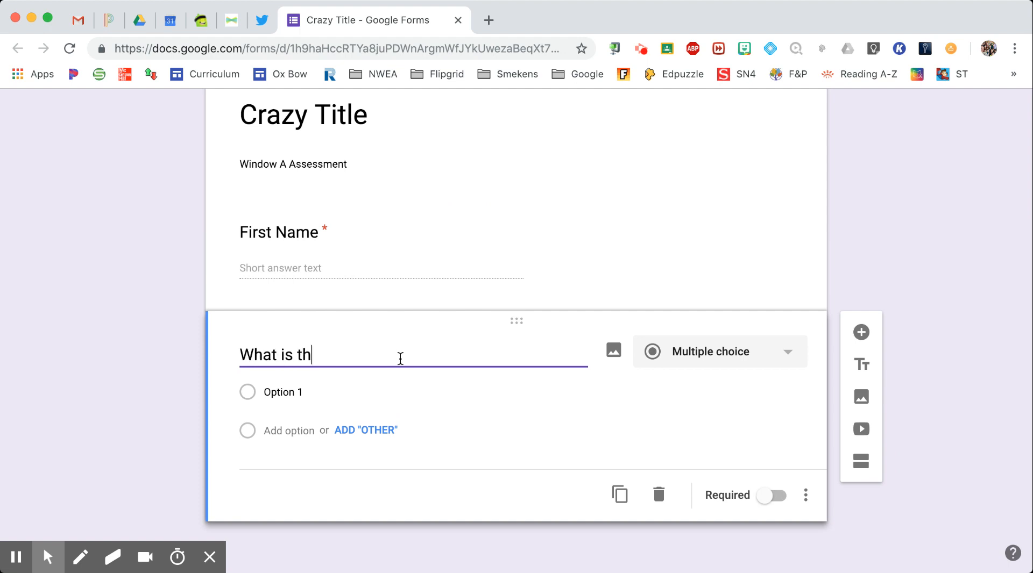
text(e capital of )
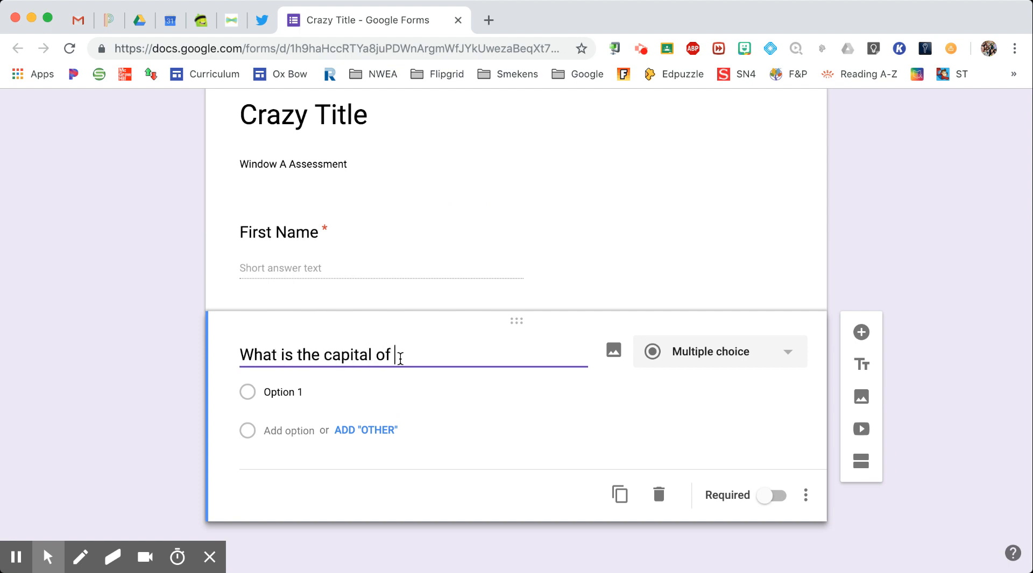
text(England?)
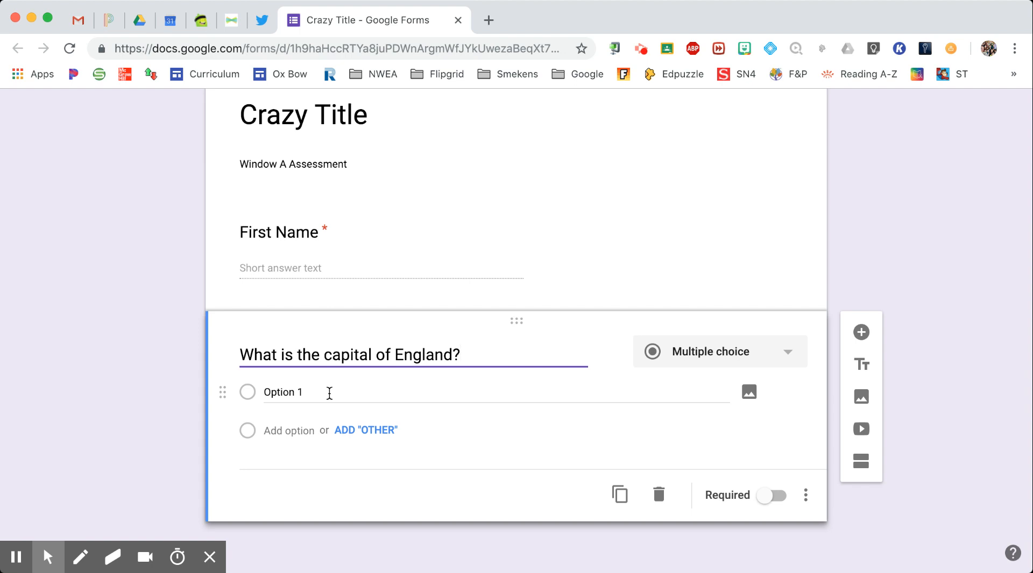
Give it the options London, Indiana and Ohio, and make it required
click(308, 392)
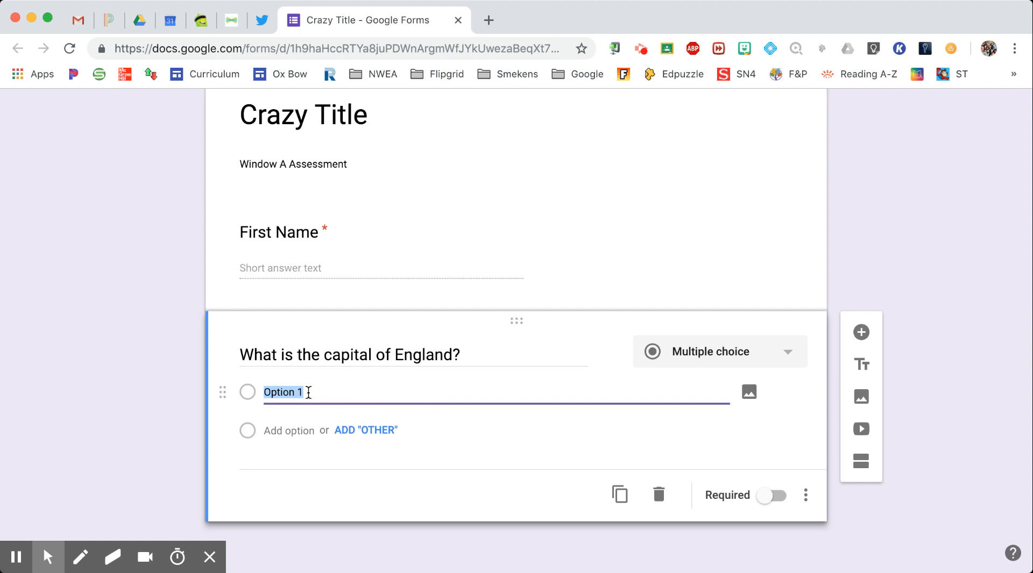
text(London)
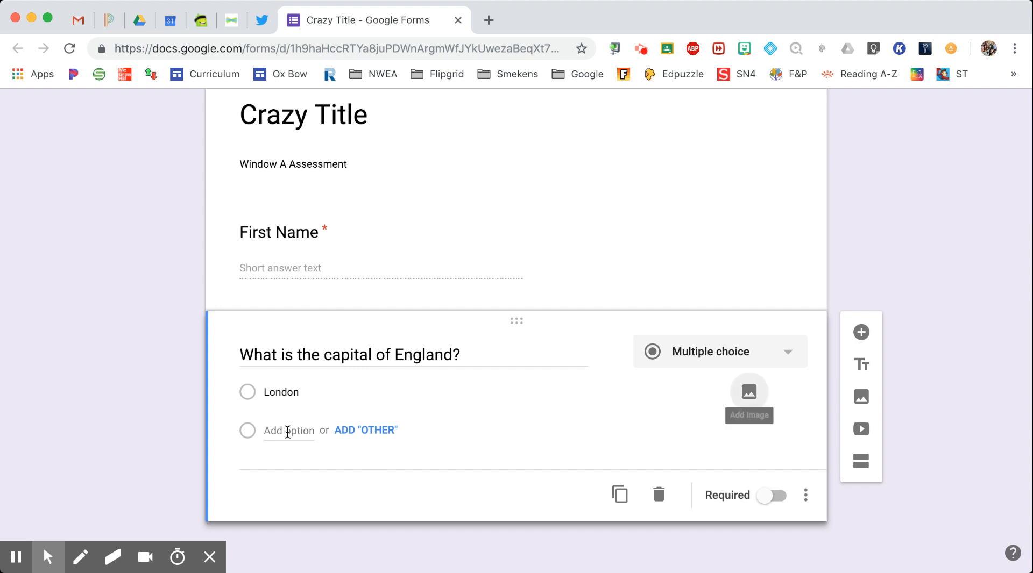
click(749, 392)
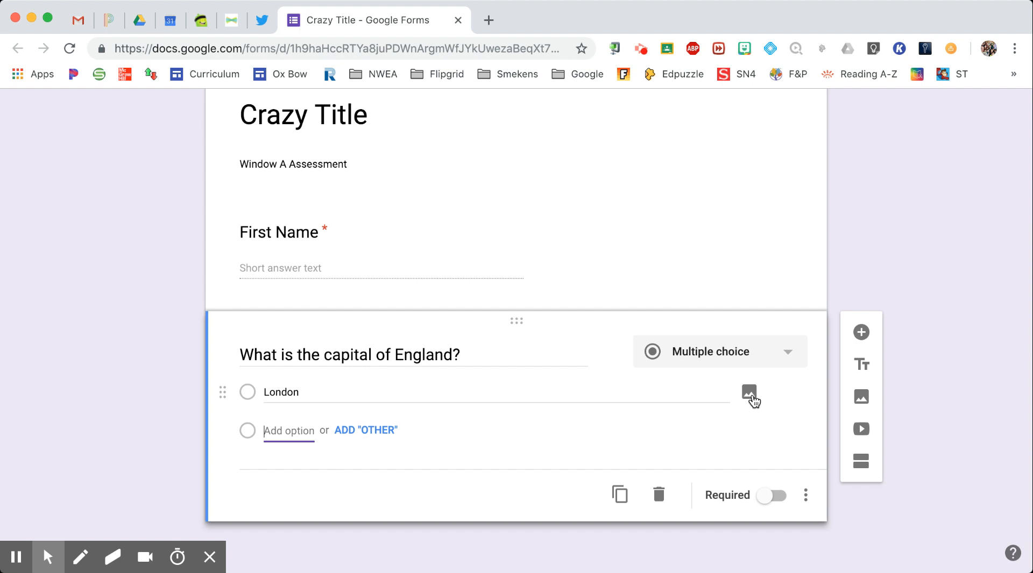
text(Indiana)
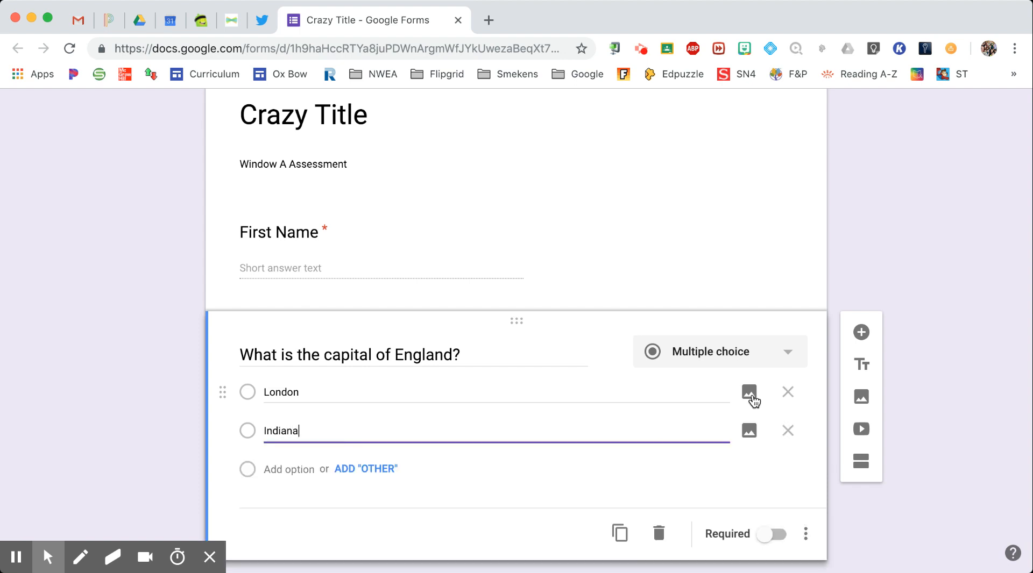
key(Tab)
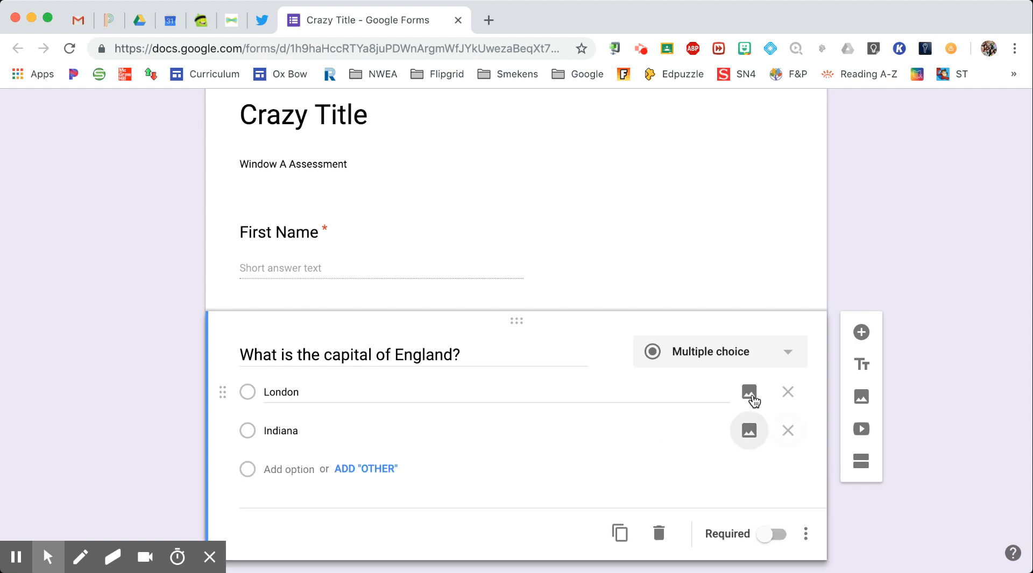
key(Tab)
key(Tab)
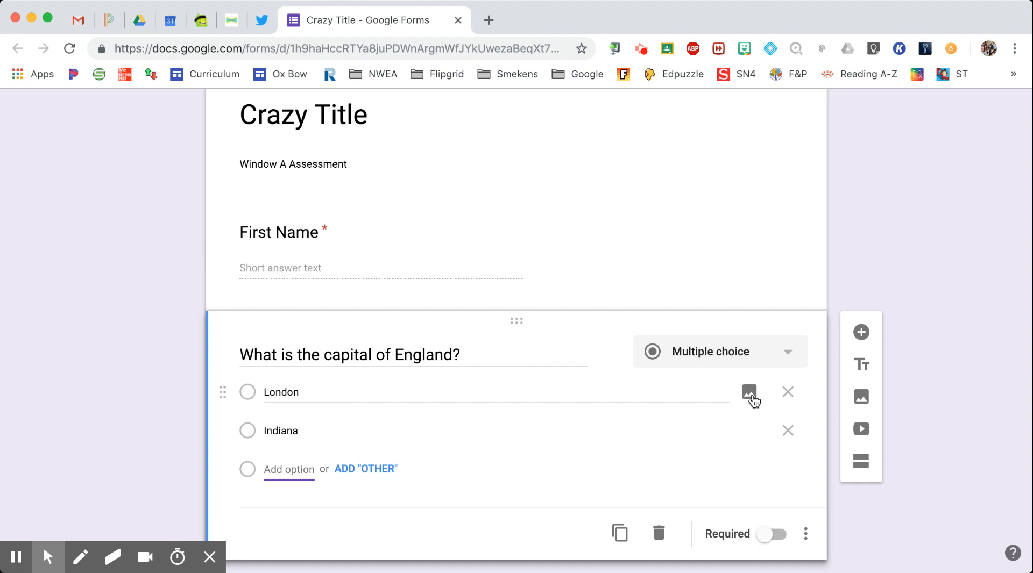
text(Ohio)
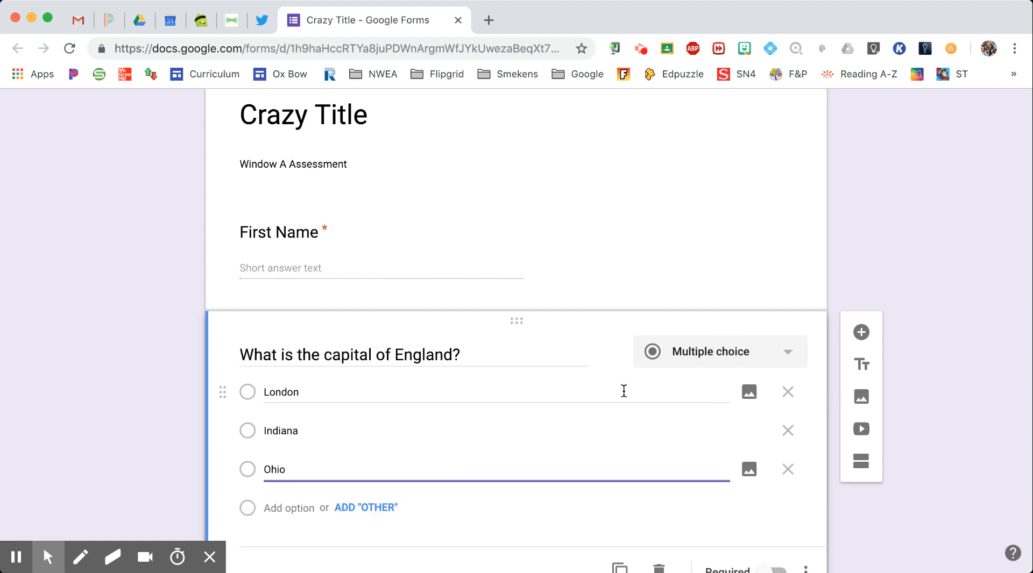
scroll(507, 414, down, 2)
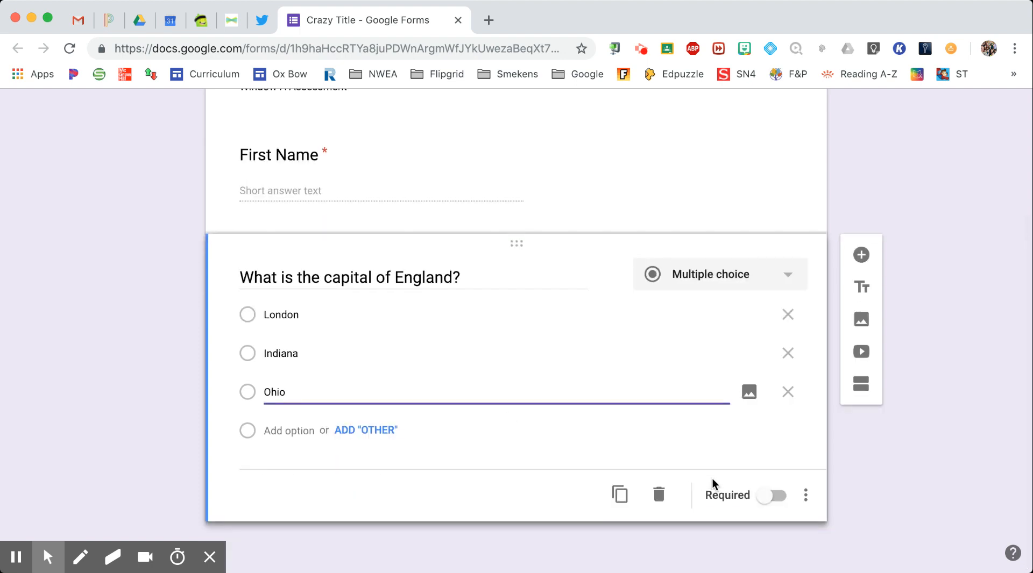
click(765, 498)
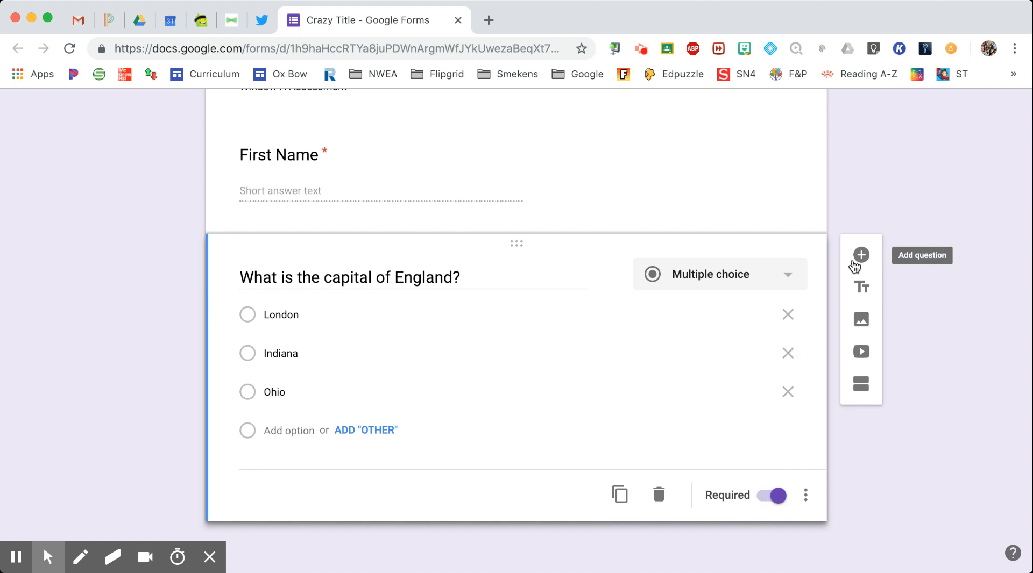
Add a multiple-choice question 'Select the triangle.' and start adding an image to Option 1
click(861, 256)
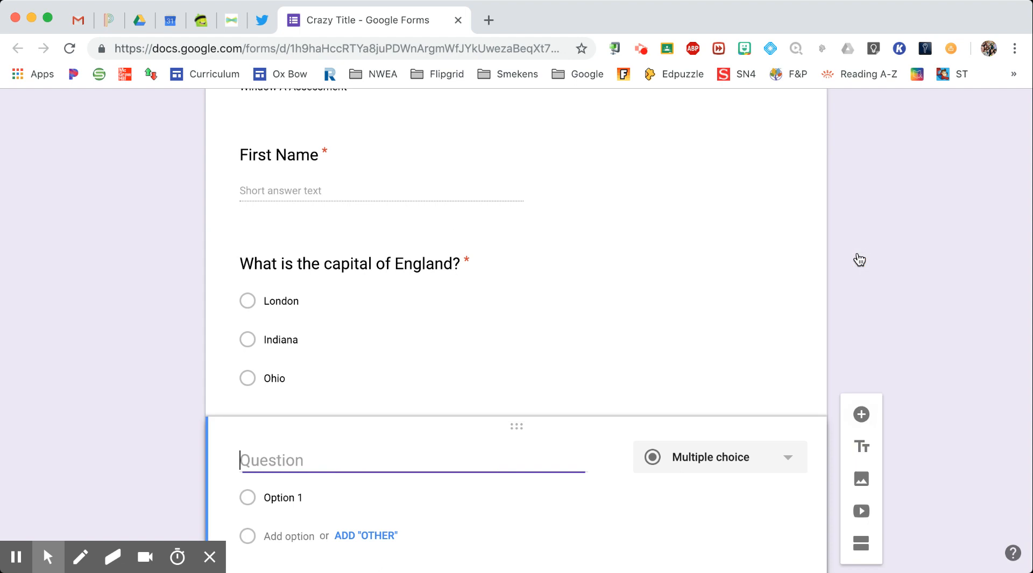
scroll(590, 423, down, 1)
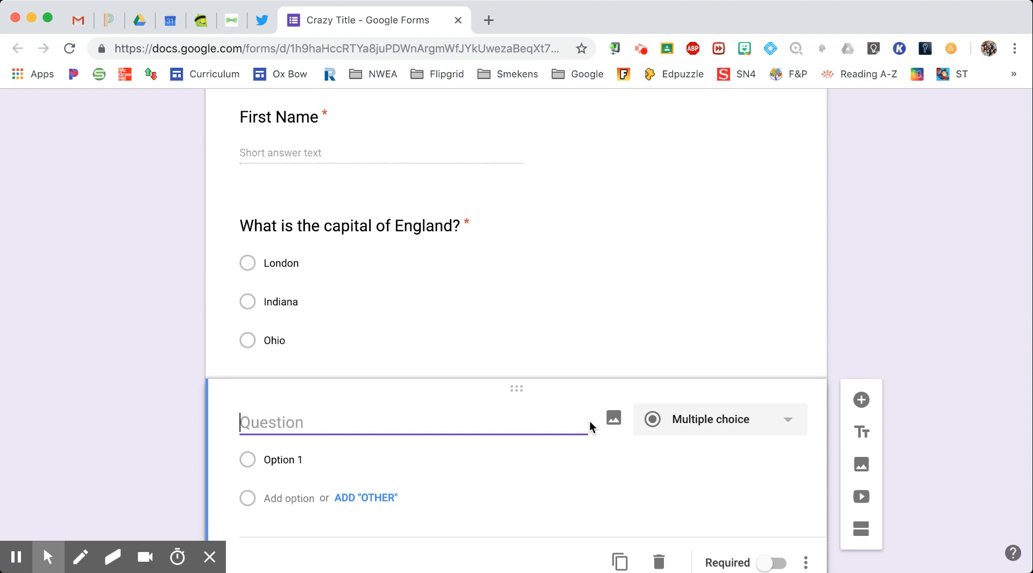
text(Select the triangle.)
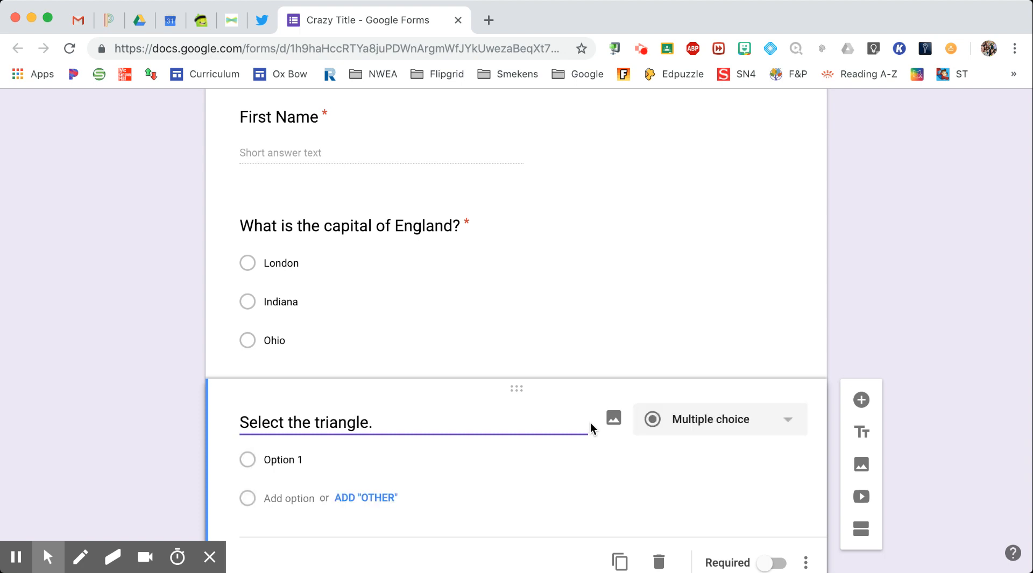
scroll(587, 463, down, 2)
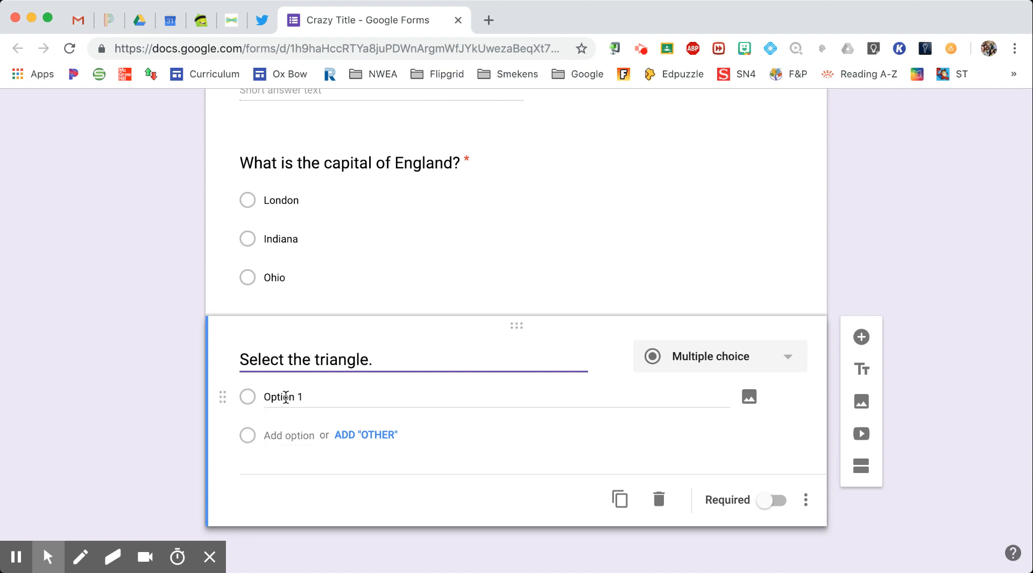
click(748, 404)
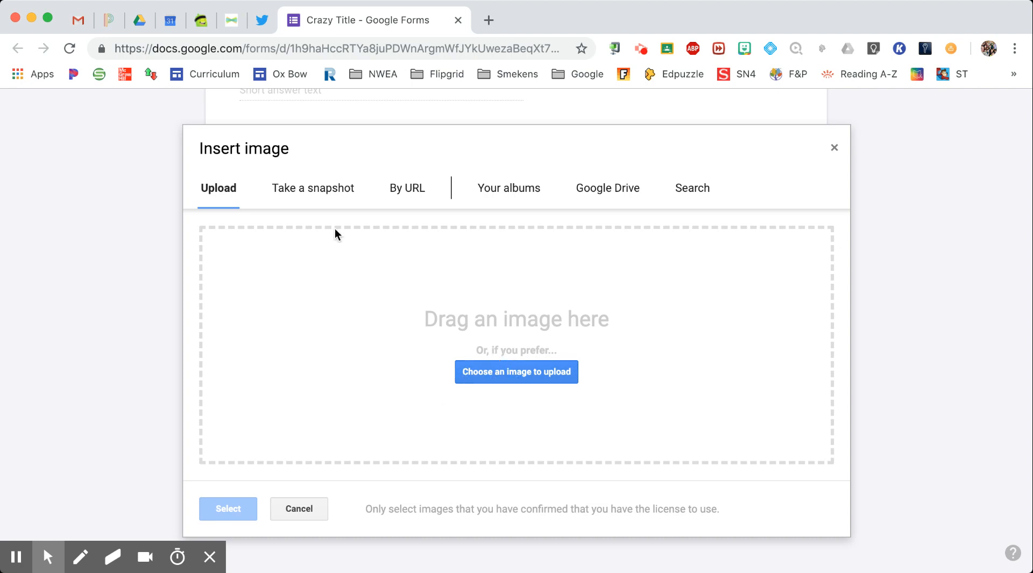
Search images for 'triangle' and insert the outlined triangle as Option 1
click(696, 189)
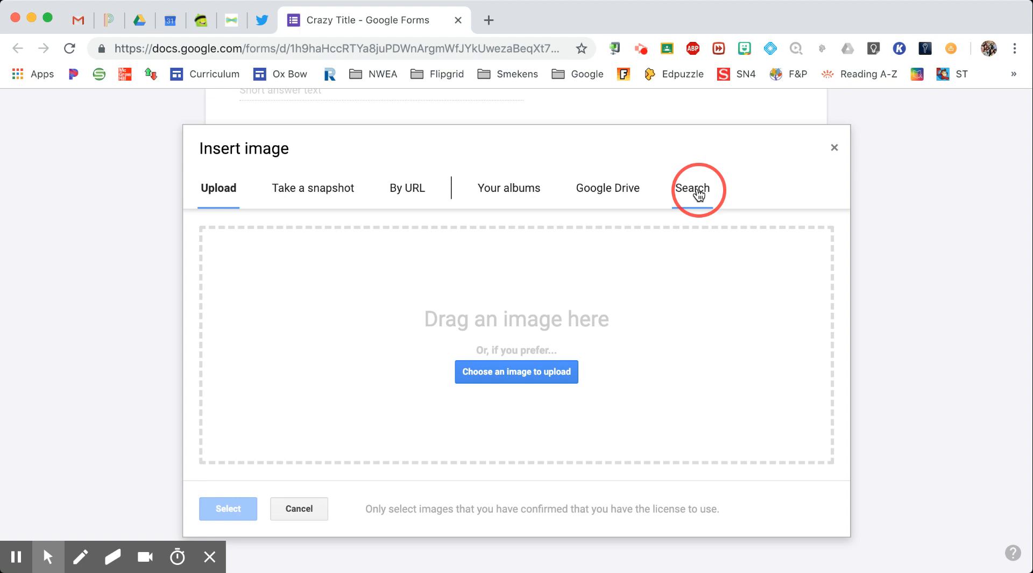
text(tri)
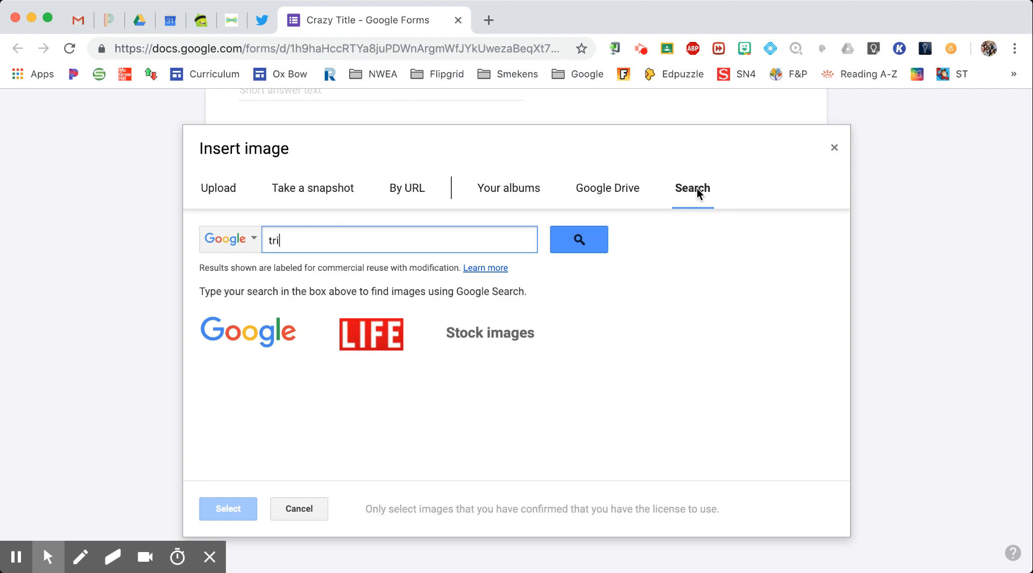
text(angle)
key(Return)
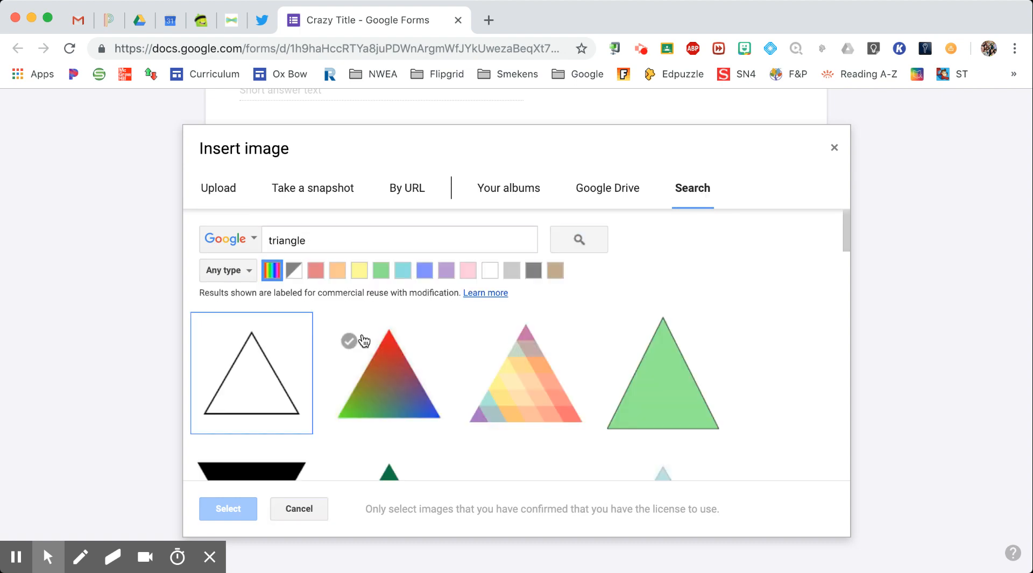
click(253, 383)
click(229, 510)
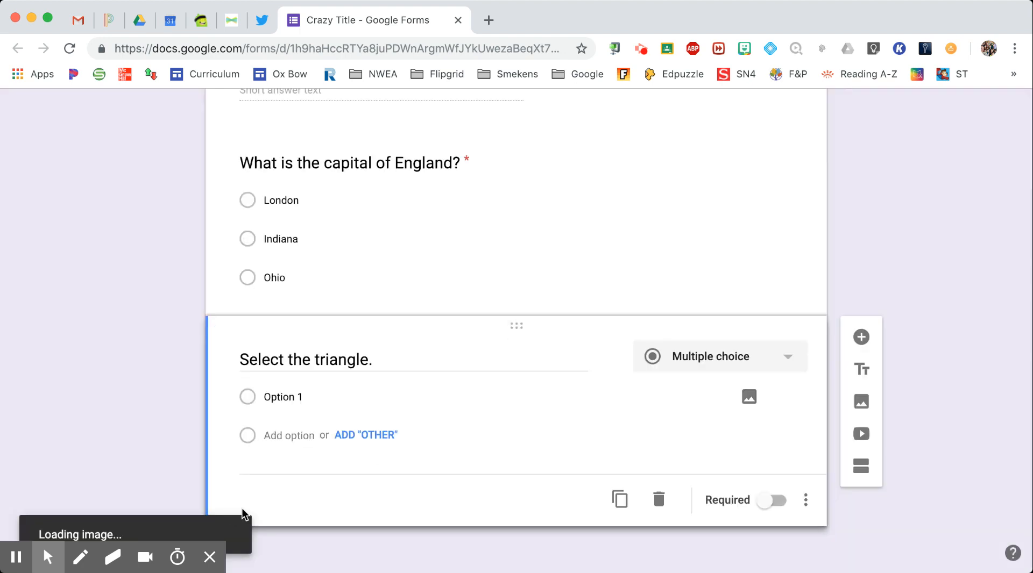
click(425, 401)
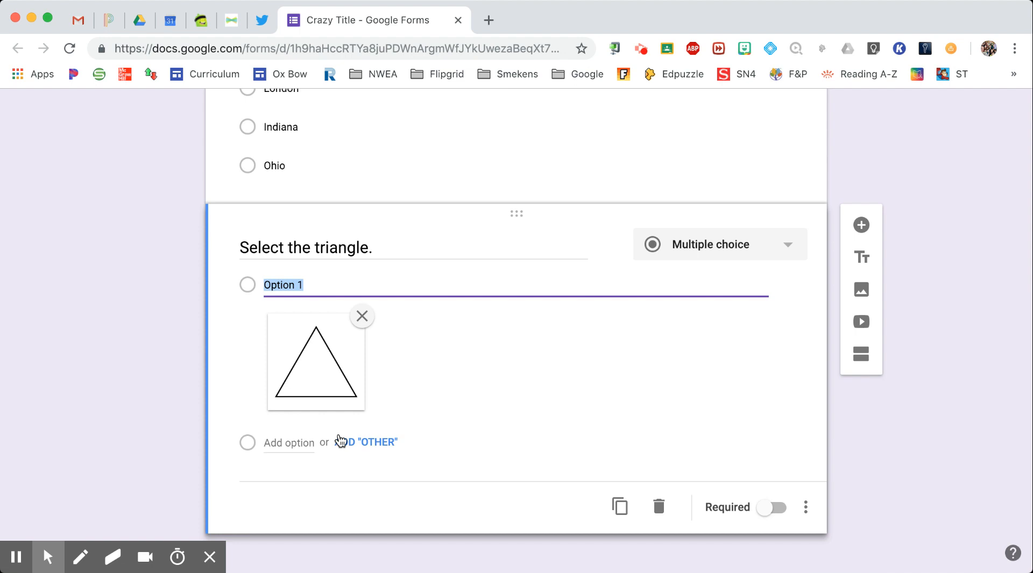
Add Option 2 with a blue square image found by searching 'square'
click(294, 441)
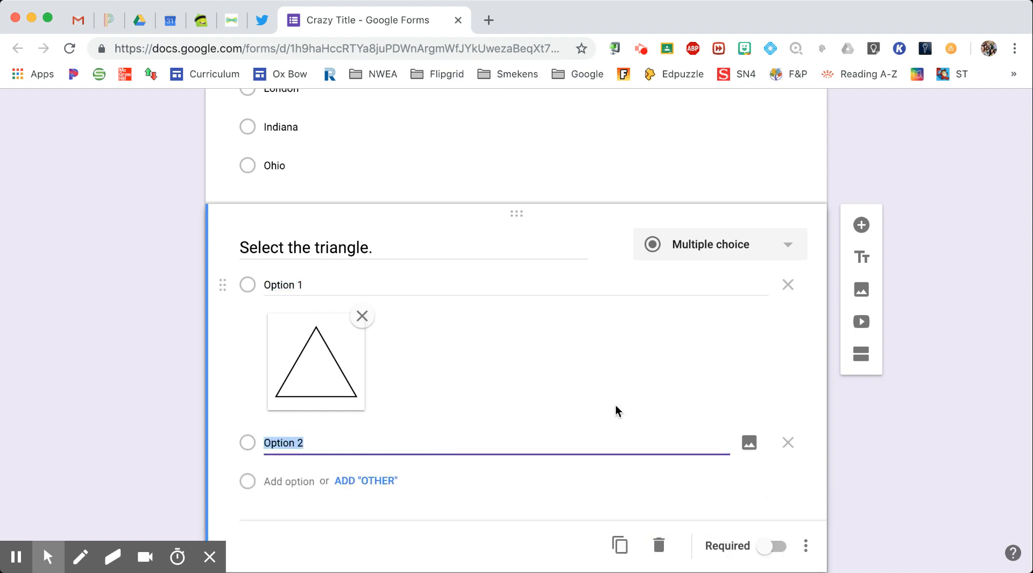
click(749, 443)
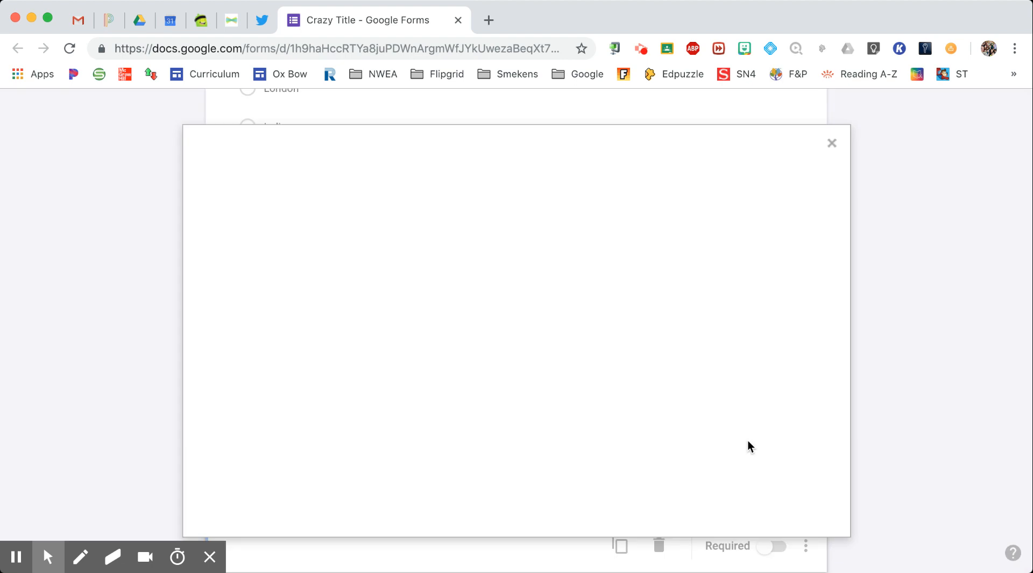
click(693, 196)
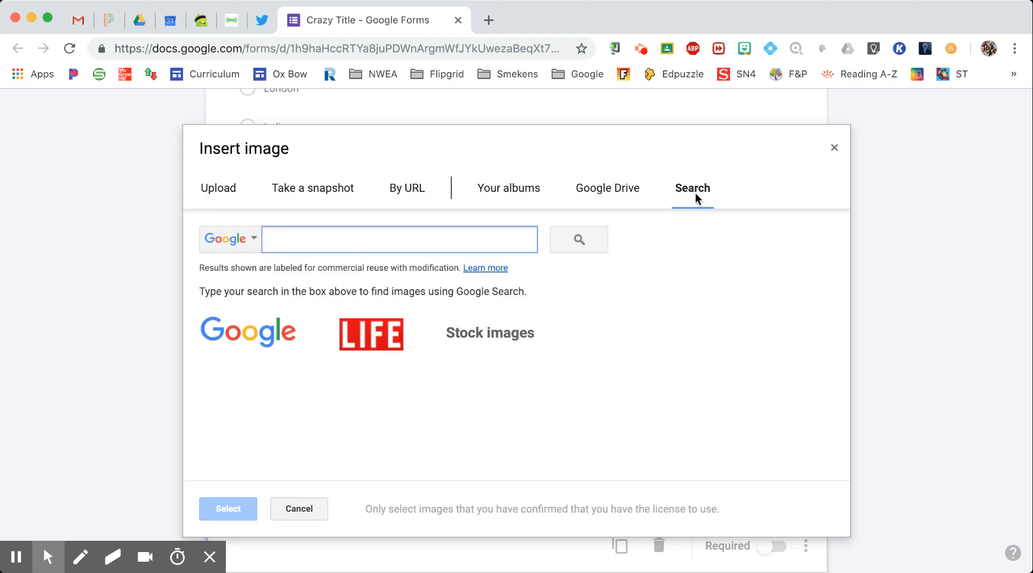
text(square)
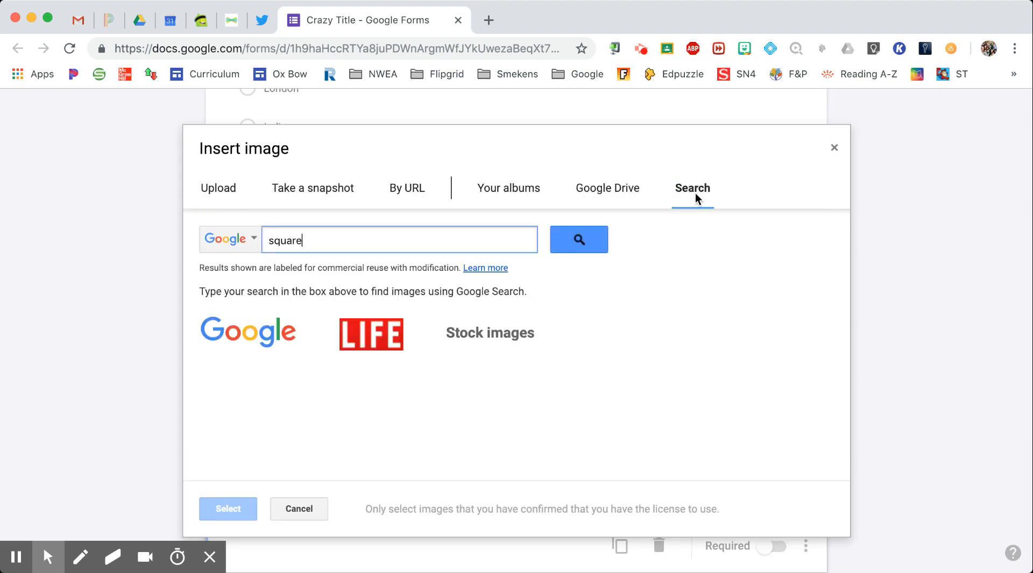
key(Return)
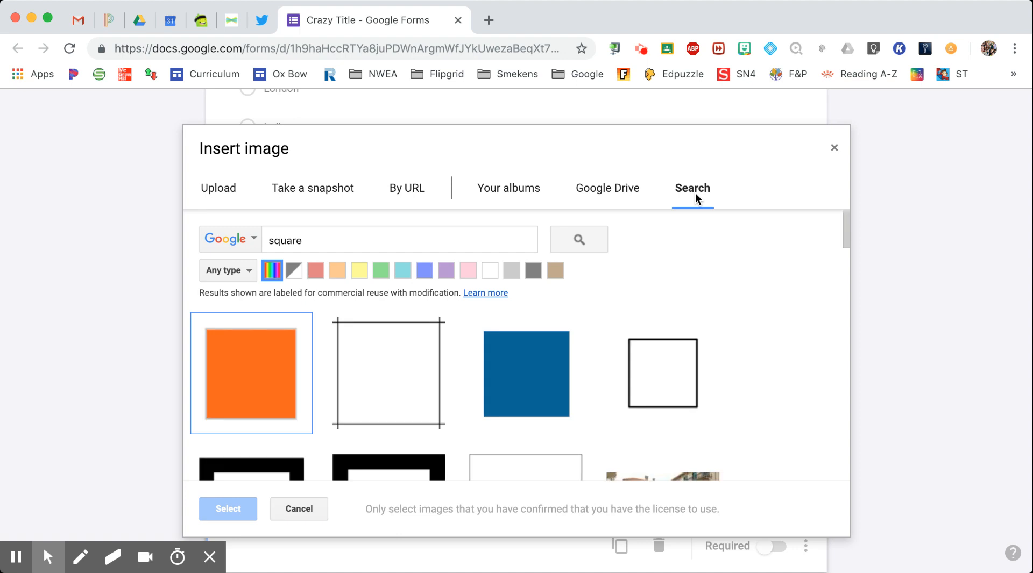
click(544, 348)
click(217, 513)
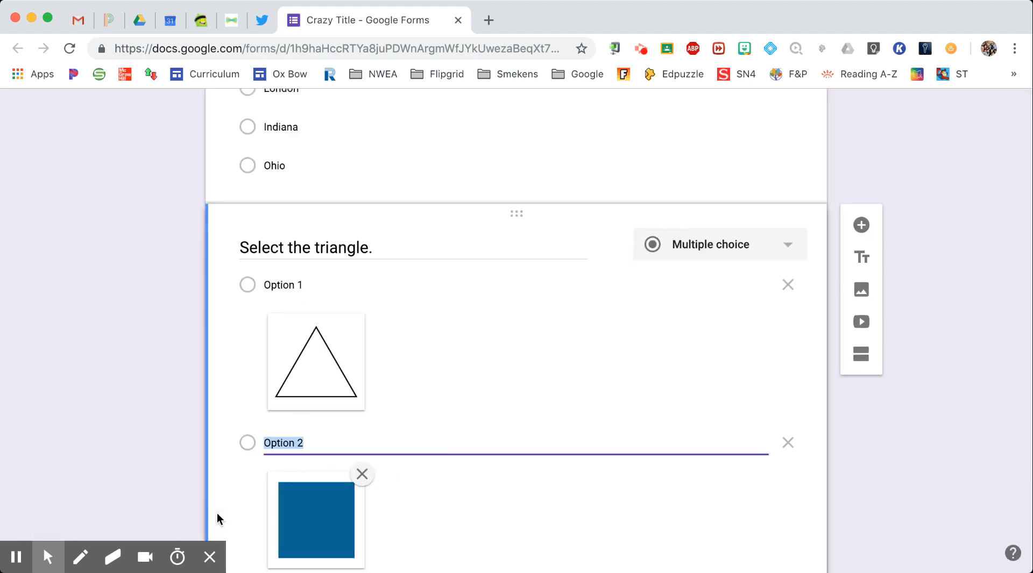
Make the triangle question required and add a new question below it
scroll(407, 456, down, 2)
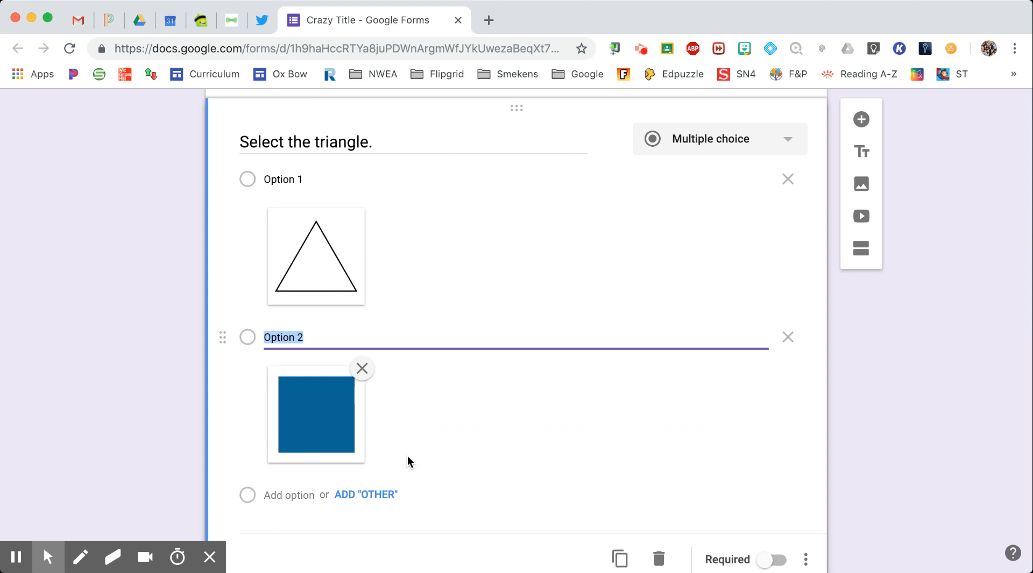
scroll(408, 456, down, 2)
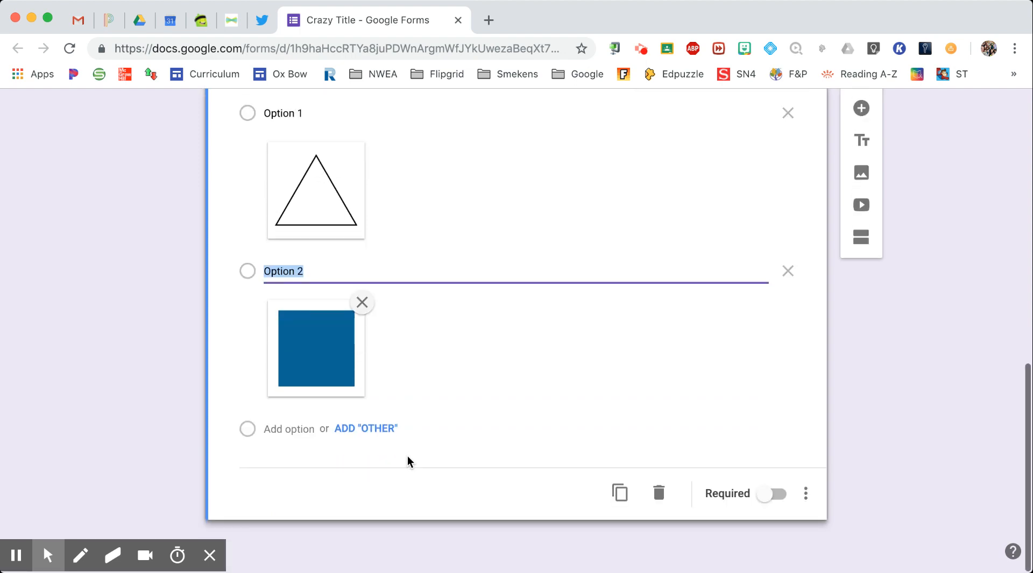
click(762, 497)
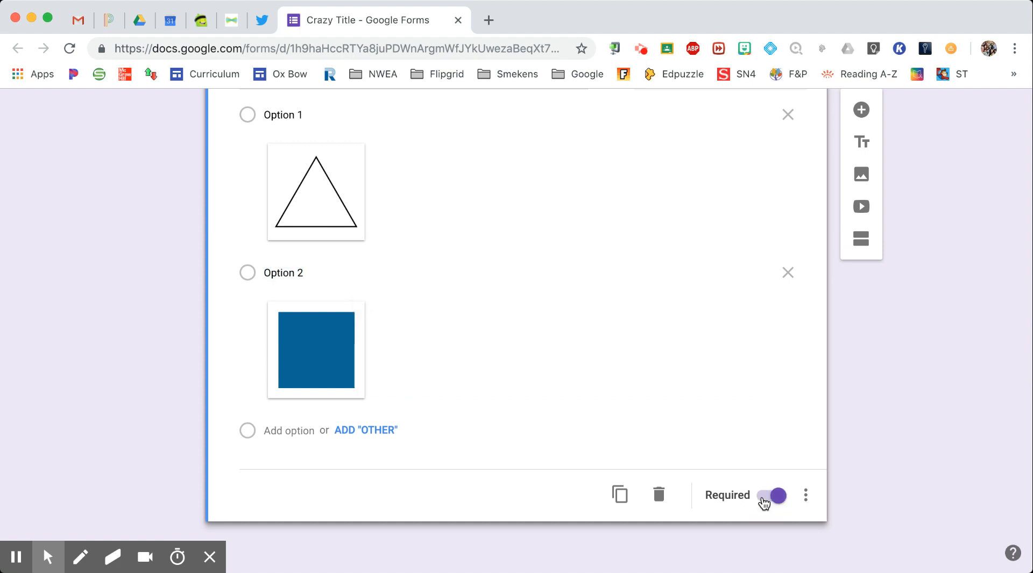
click(861, 110)
Type the question 'Write 3 adjectives to describe the picture.'
scroll(495, 199, up, 3)
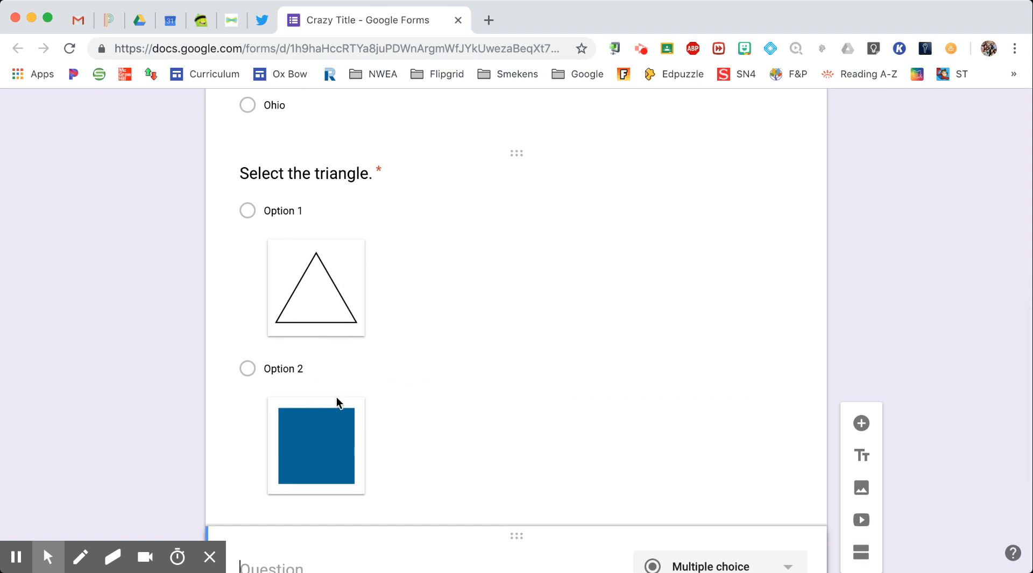
scroll(337, 403, down, 5)
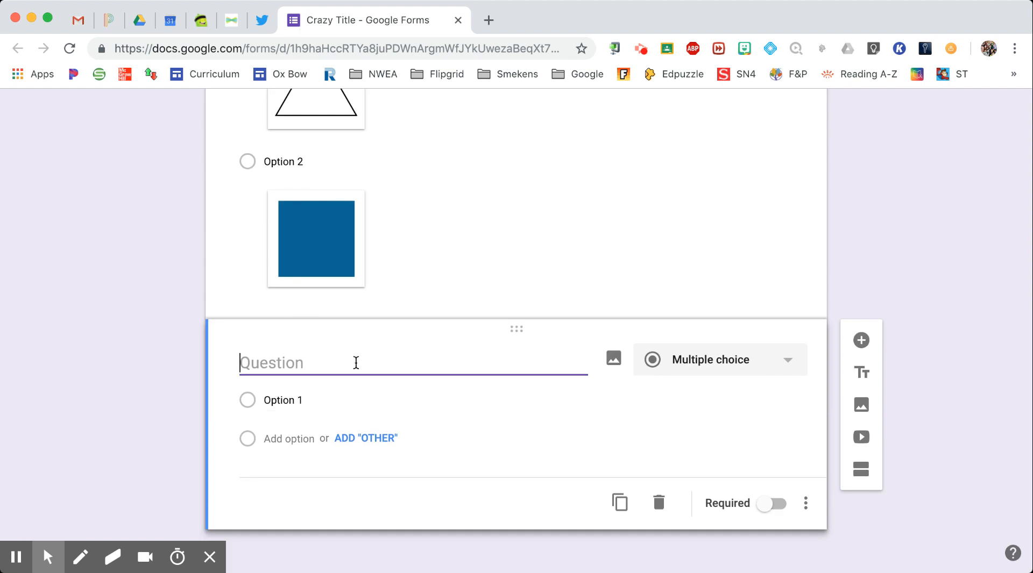
text(Wh)
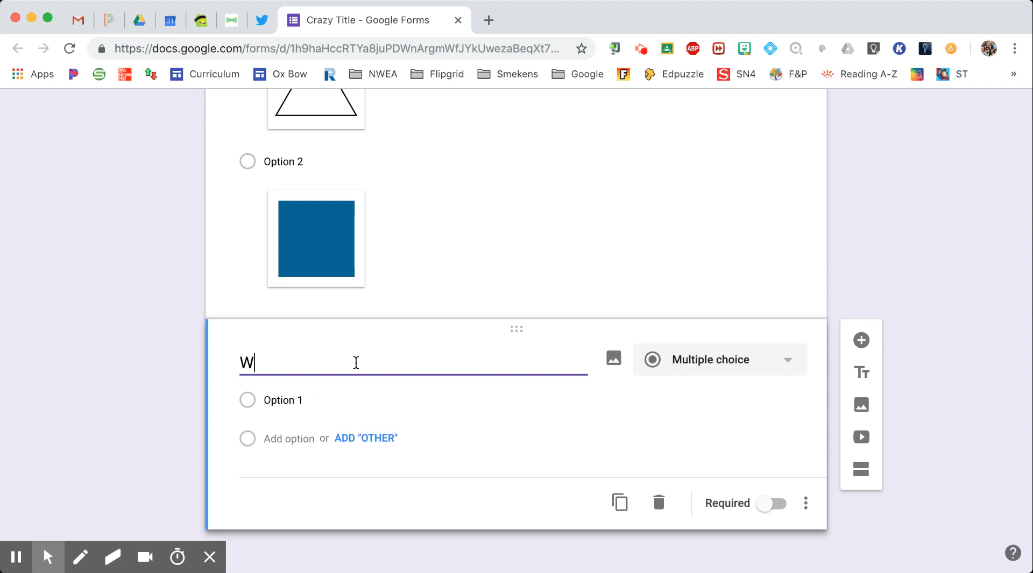
key(BackSpace)
key(BackSpace)
text(Write 3 adjectives to )
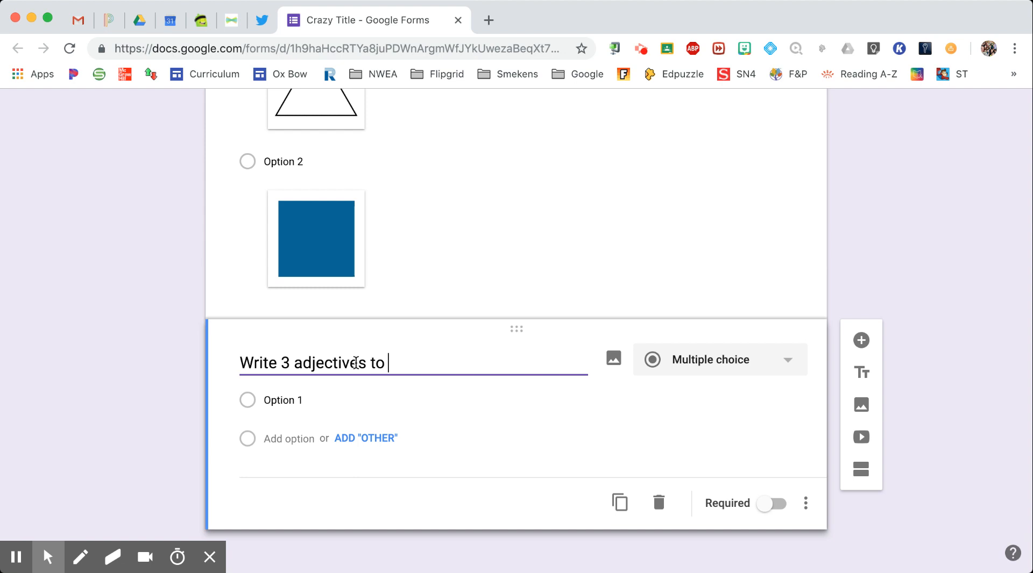
text(describe the picture.)
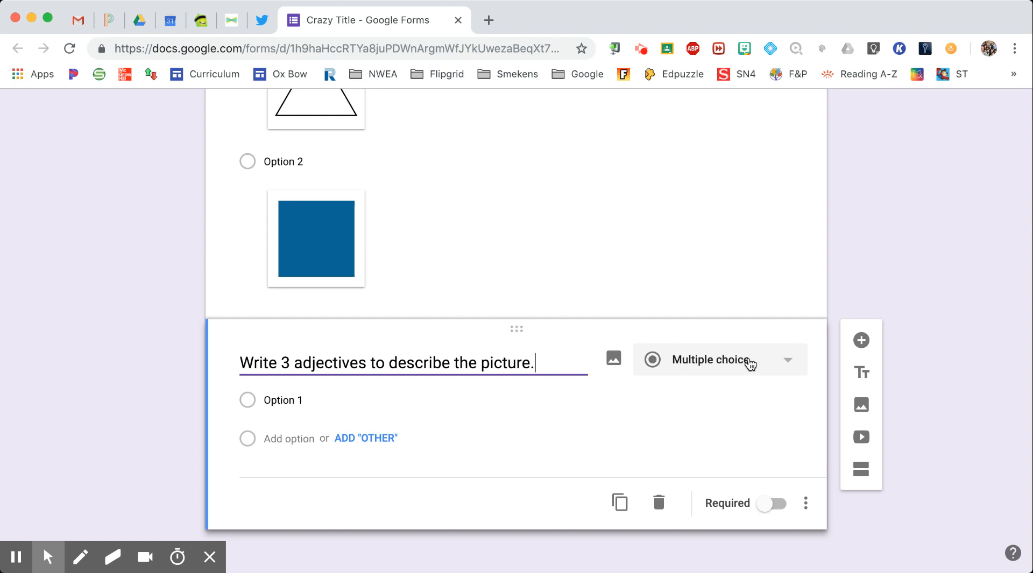
Change the question type to Paragraph and start attaching an image to it
click(748, 363)
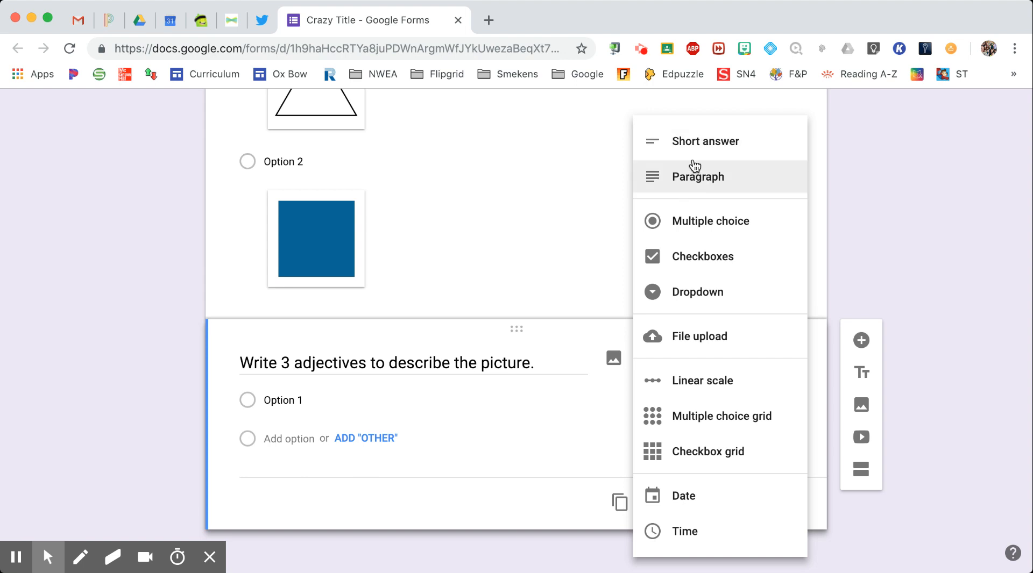
click(692, 177)
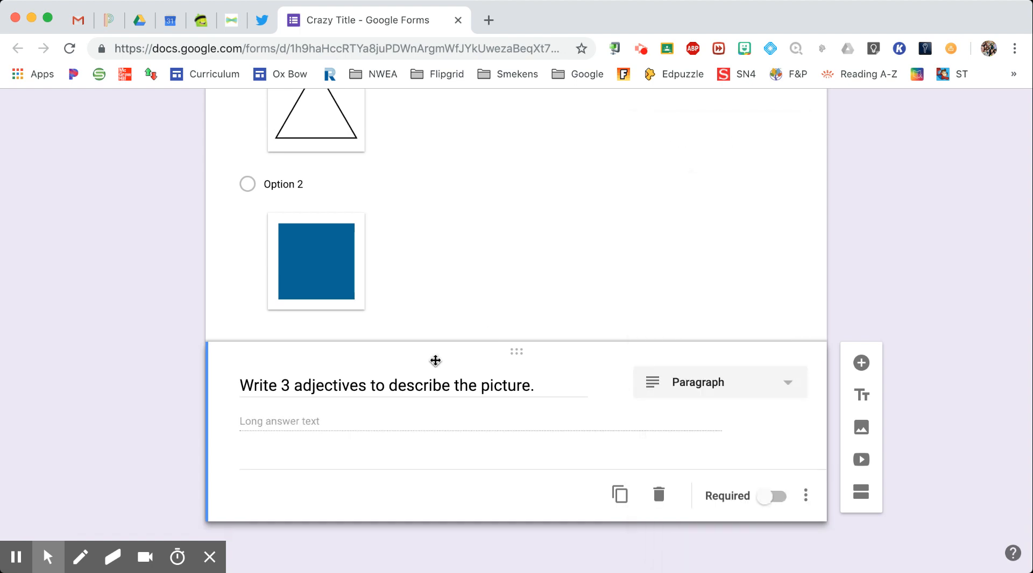
mouse_move(312, 391)
click(613, 383)
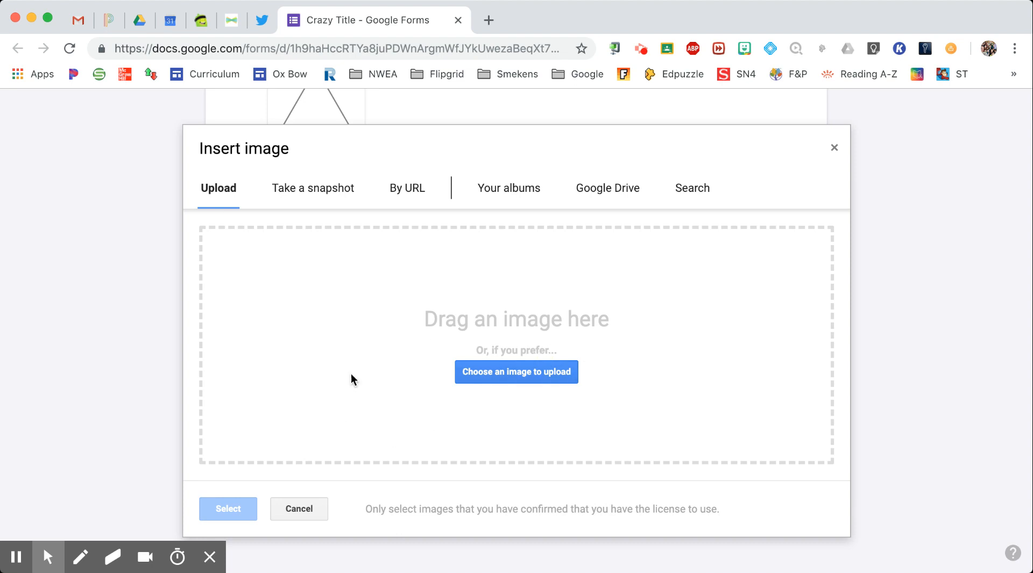
Search images for 'sunny picture' and insert the first sky-and-grass result into the question
click(691, 191)
text(sun)
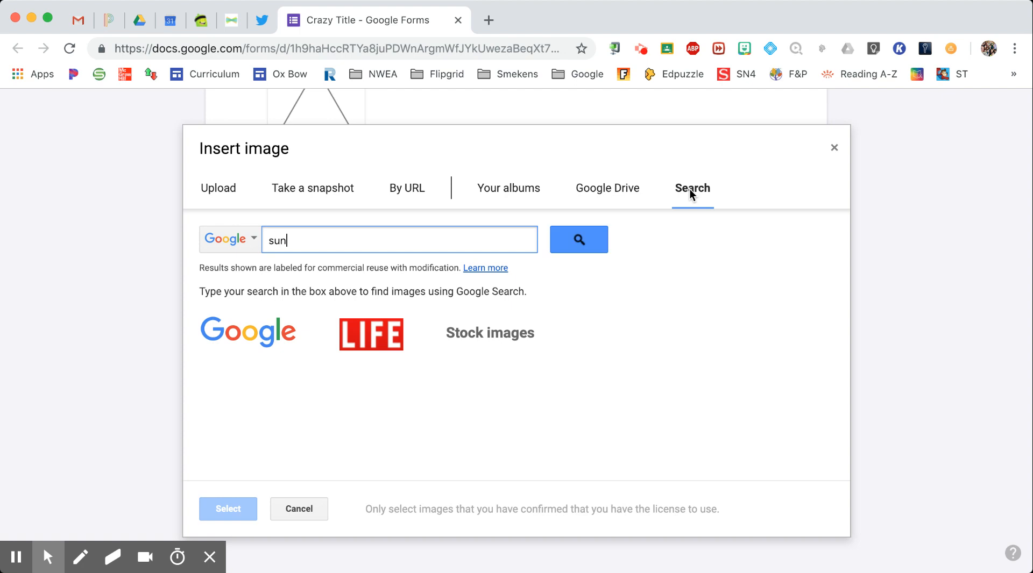
text(ny picture)
key(Return)
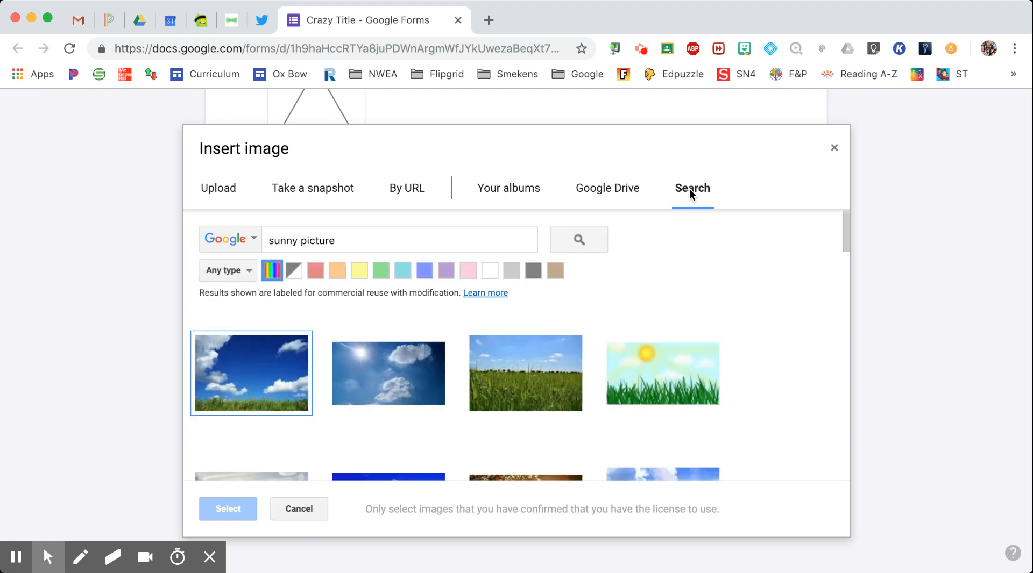
click(251, 374)
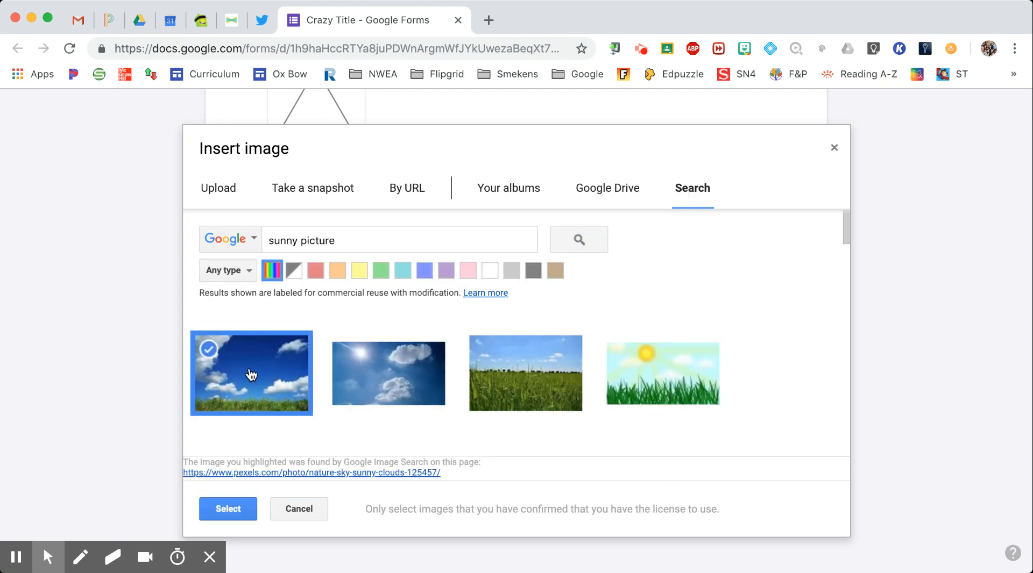
click(232, 507)
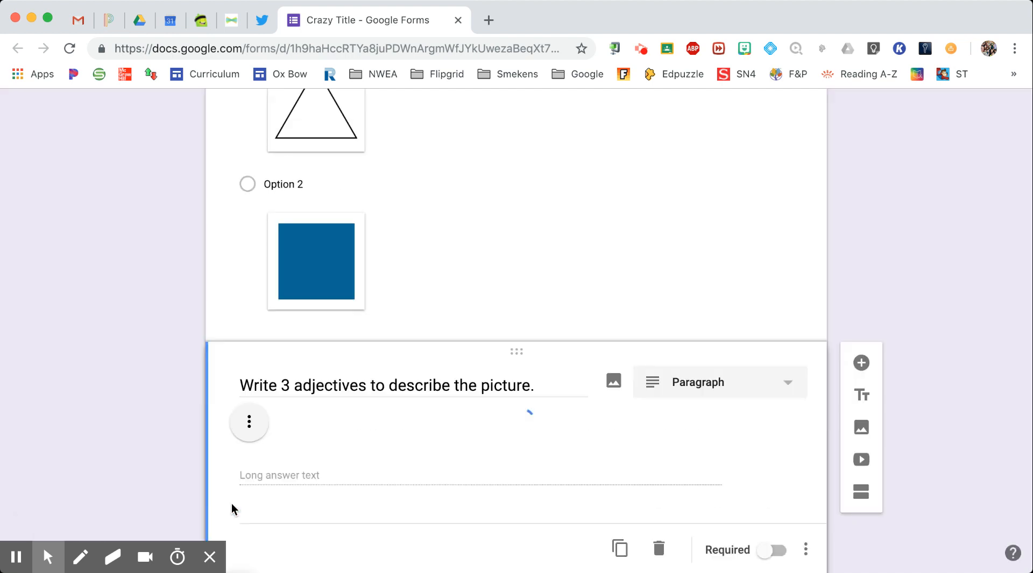
scroll(478, 413, down, 2)
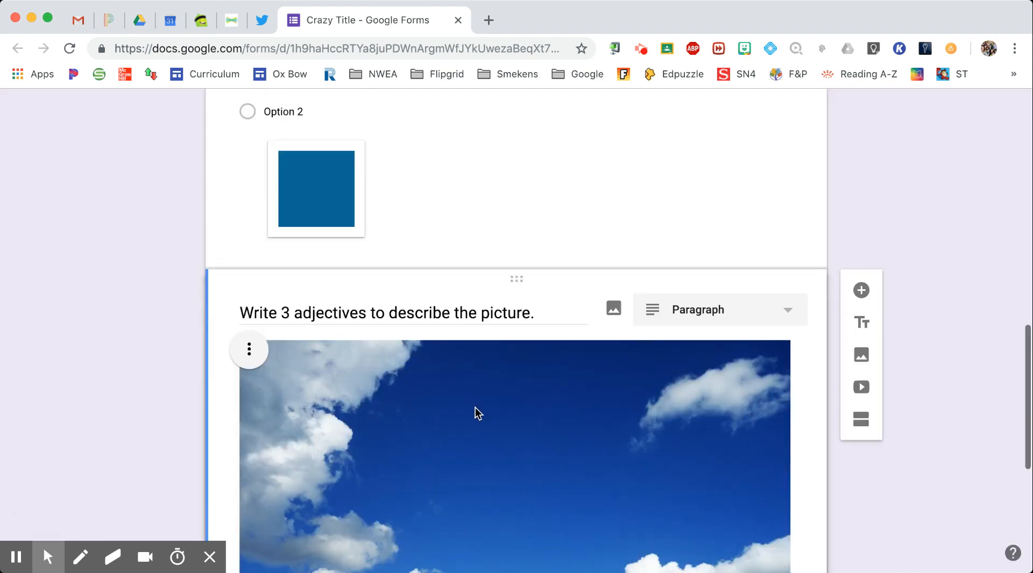
scroll(478, 413, down, 3)
scroll(478, 413, up, 1)
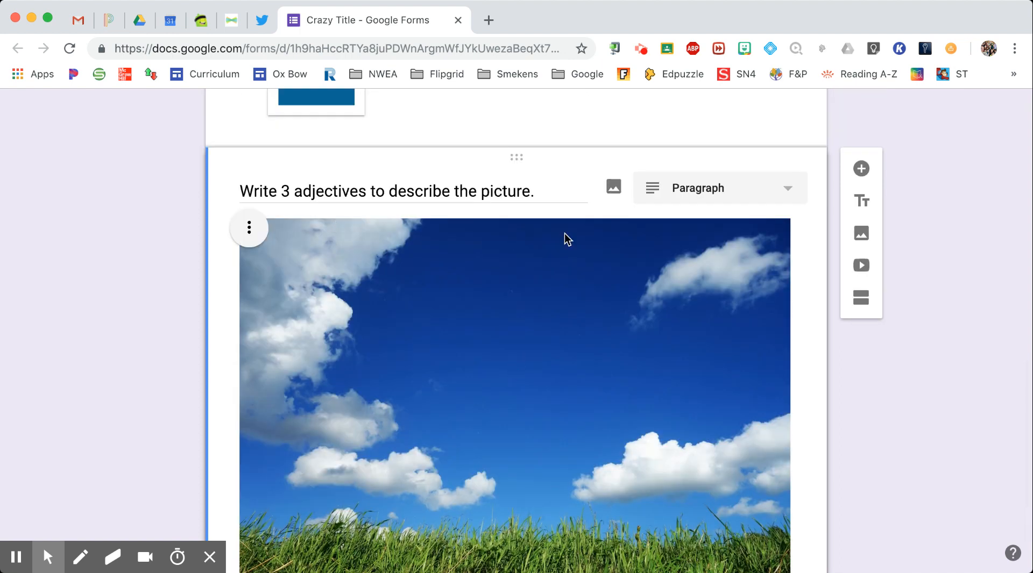
scroll(614, 290, down, 4)
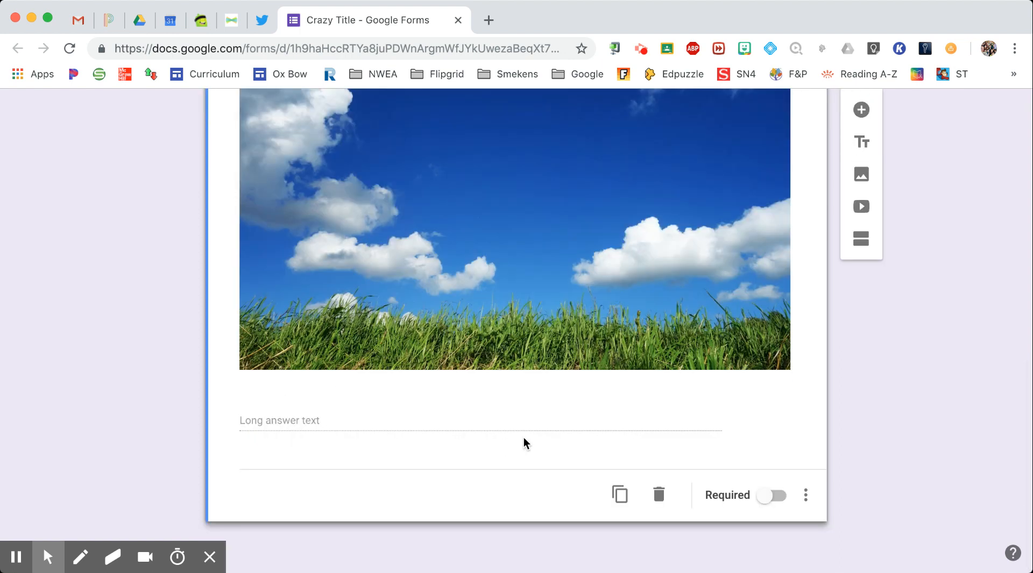
Require the picture question, then add a Paragraph question asking what mistakes the video's presenter makes
click(763, 500)
click(860, 111)
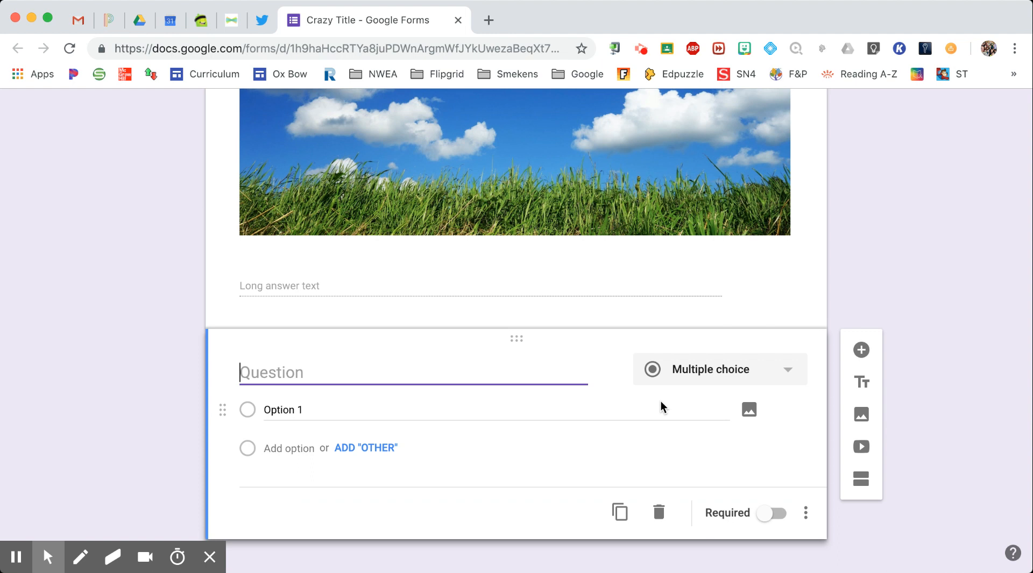
text(Watch t)
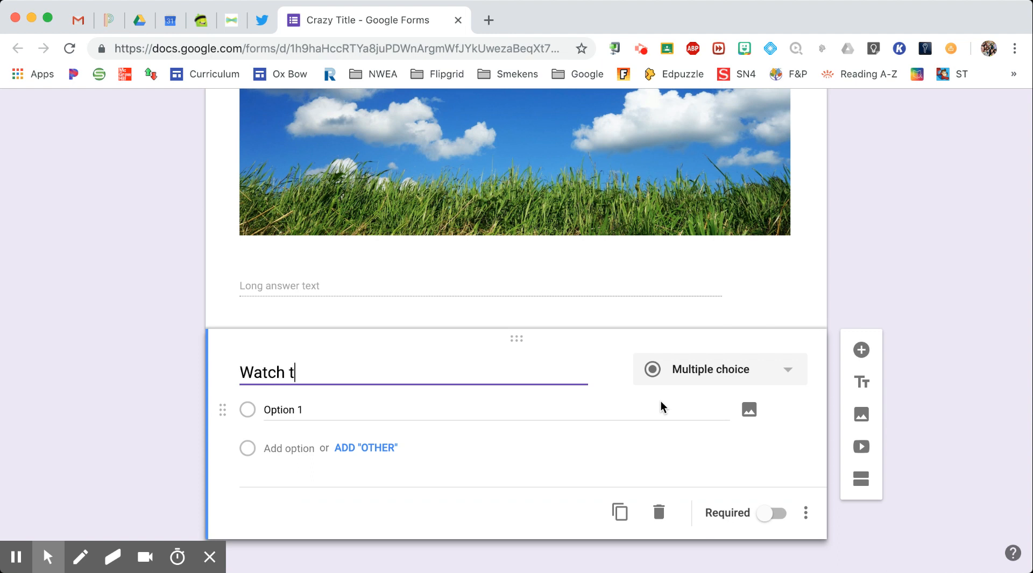
text(he video below and answer this )
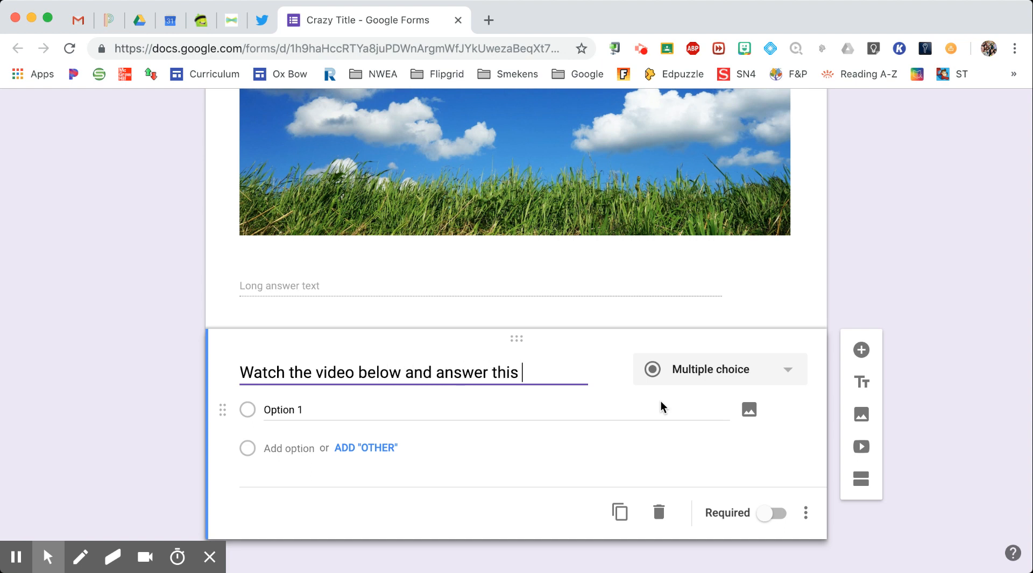
text(question)
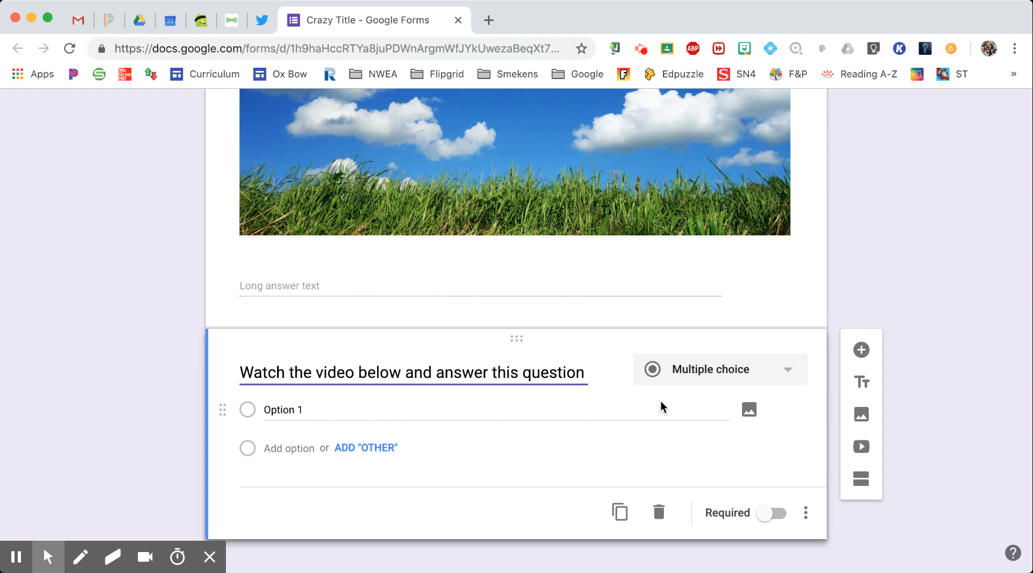
text(. What mista)
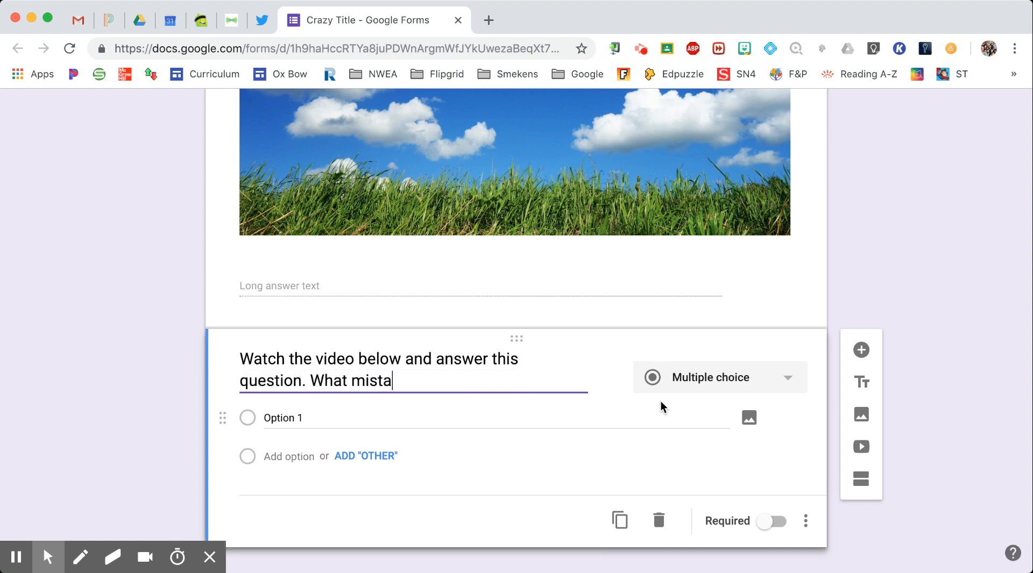
text(kes does the presenter)
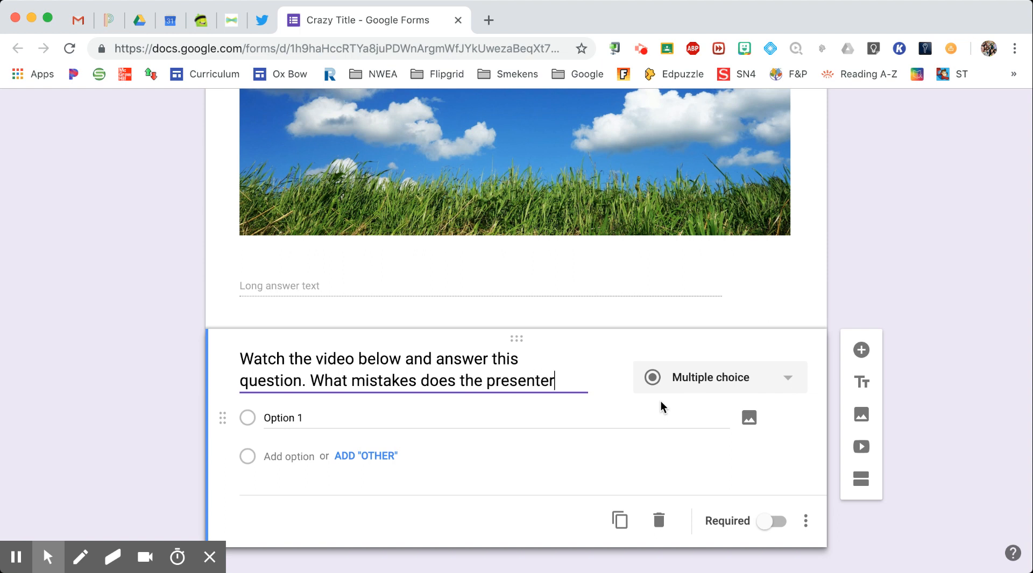
text( make)
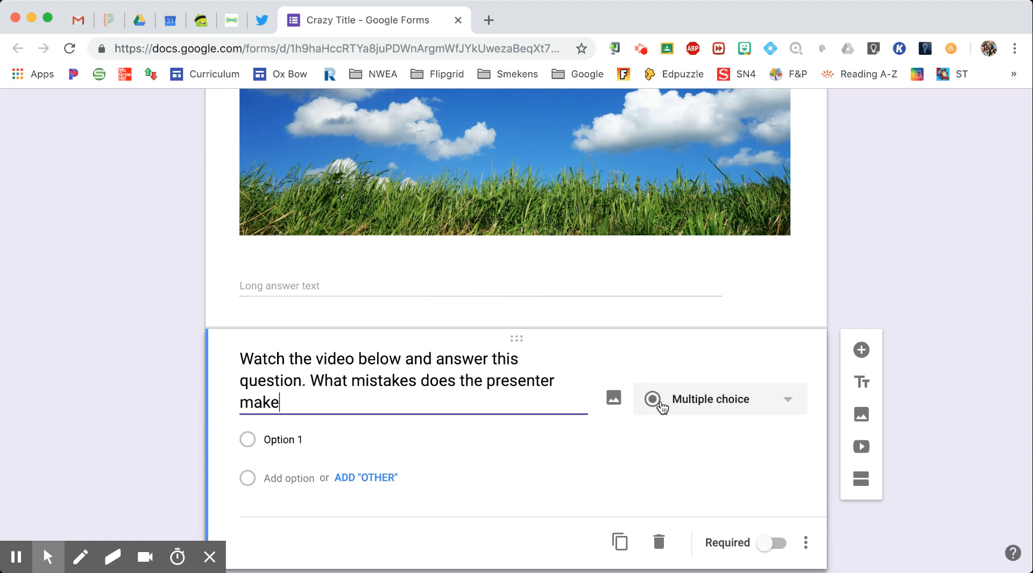
text(?)
click(721, 408)
click(684, 186)
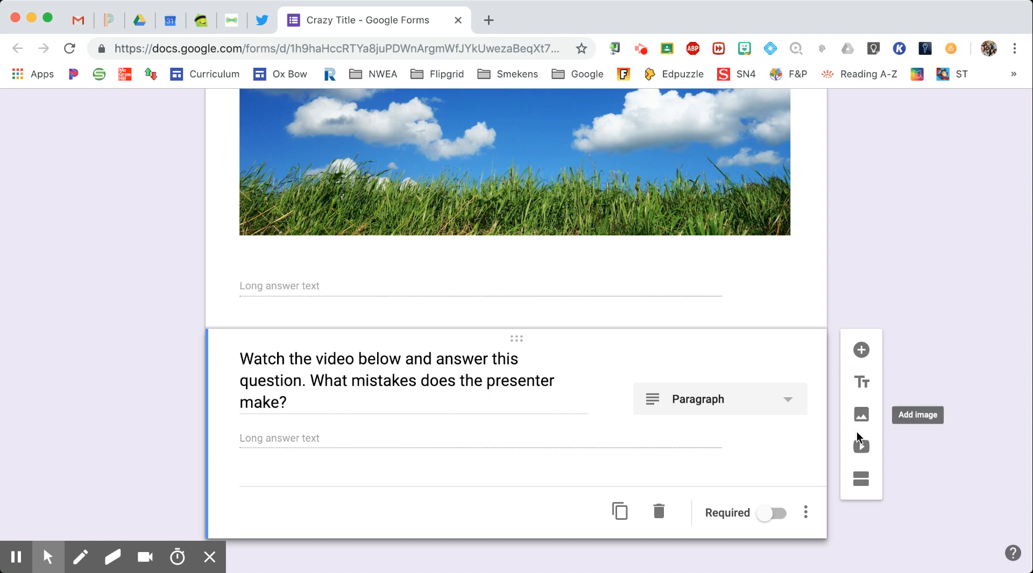
Insert 'The Funniest Presentation You'll Ever See!' from YouTube, title it 'Funny Presentation', and add a question after it
click(861, 448)
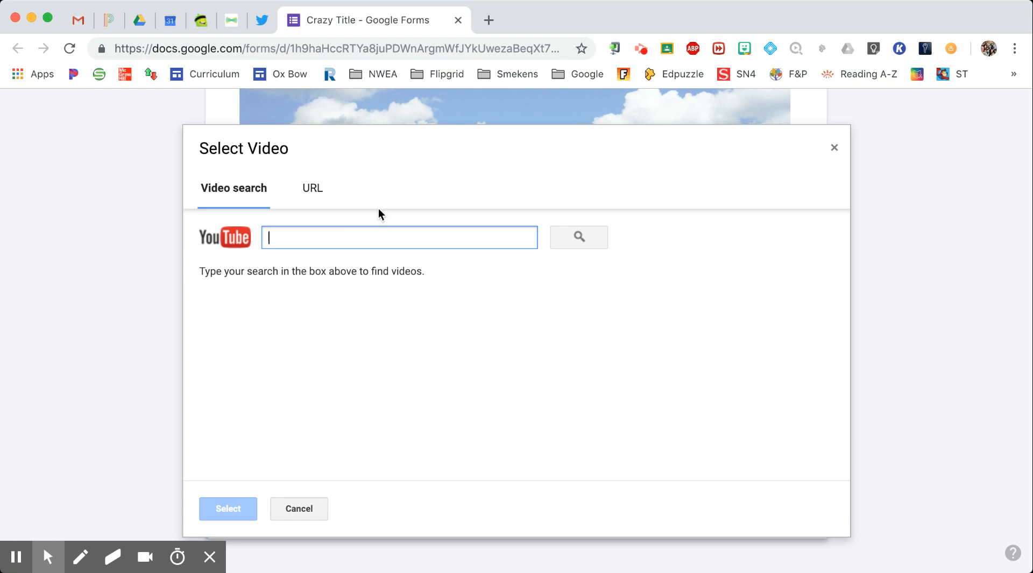
click(317, 191)
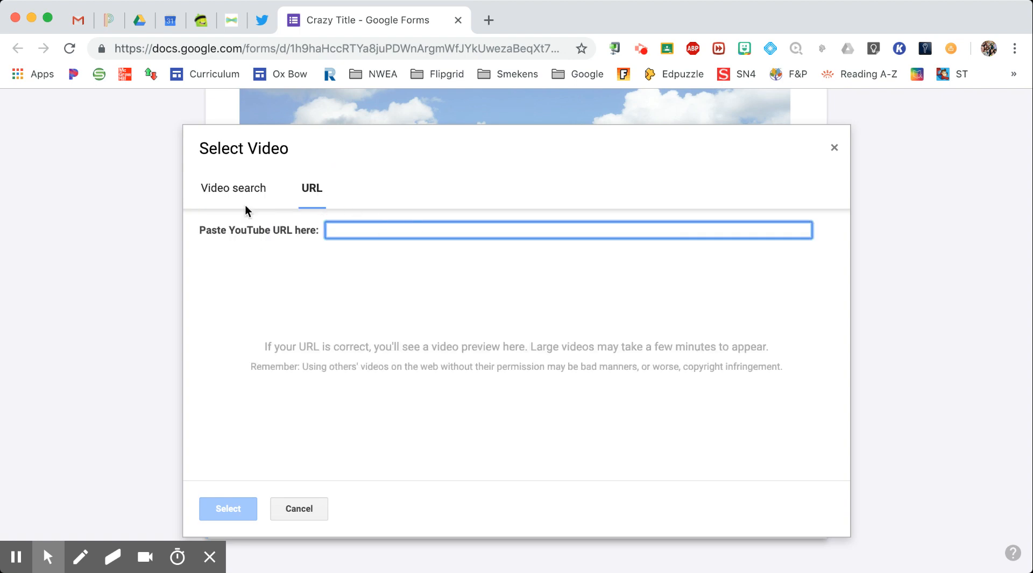
click(229, 190)
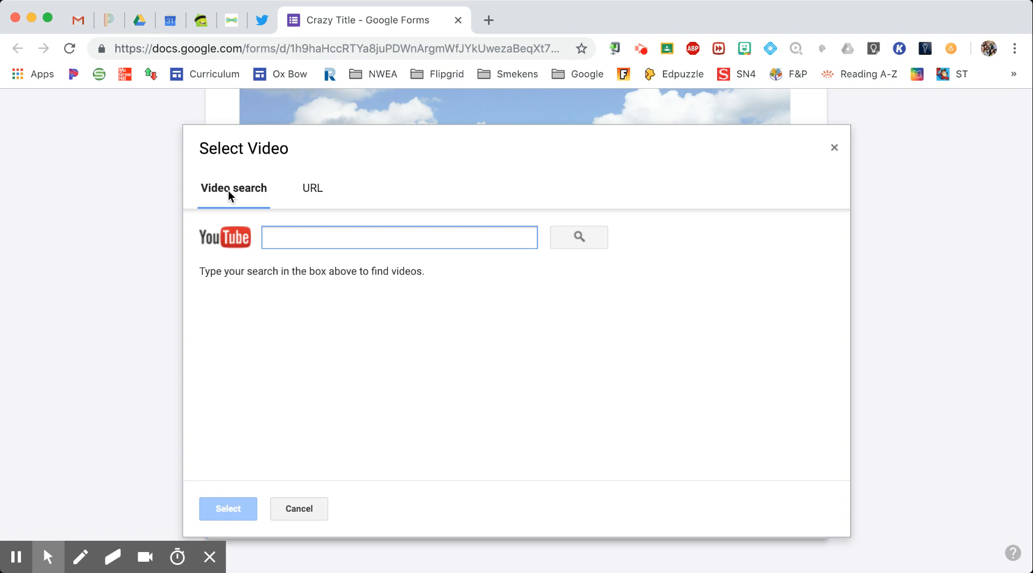
text(funny presentation)
key(Return)
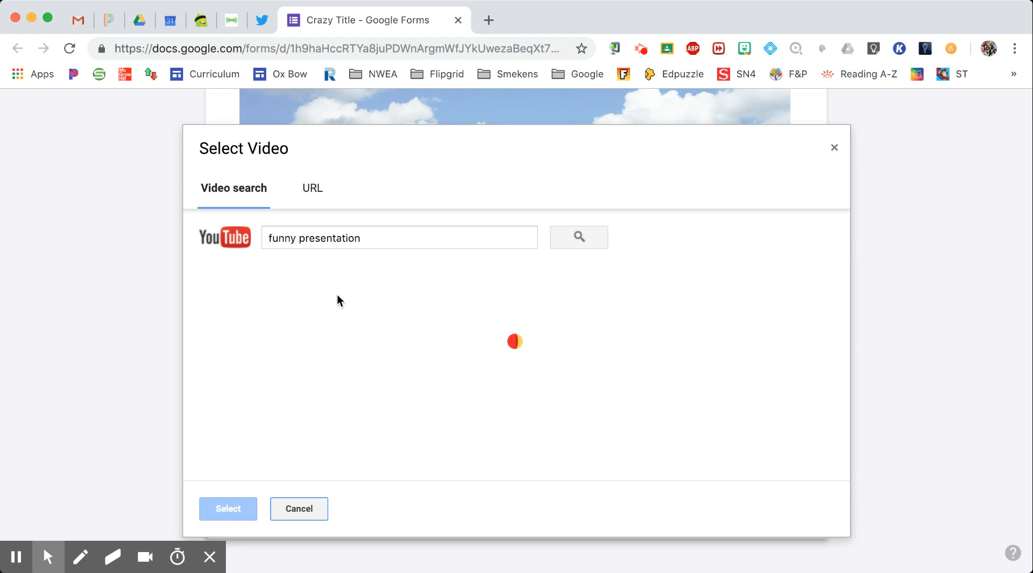
scroll(346, 390, down, 4)
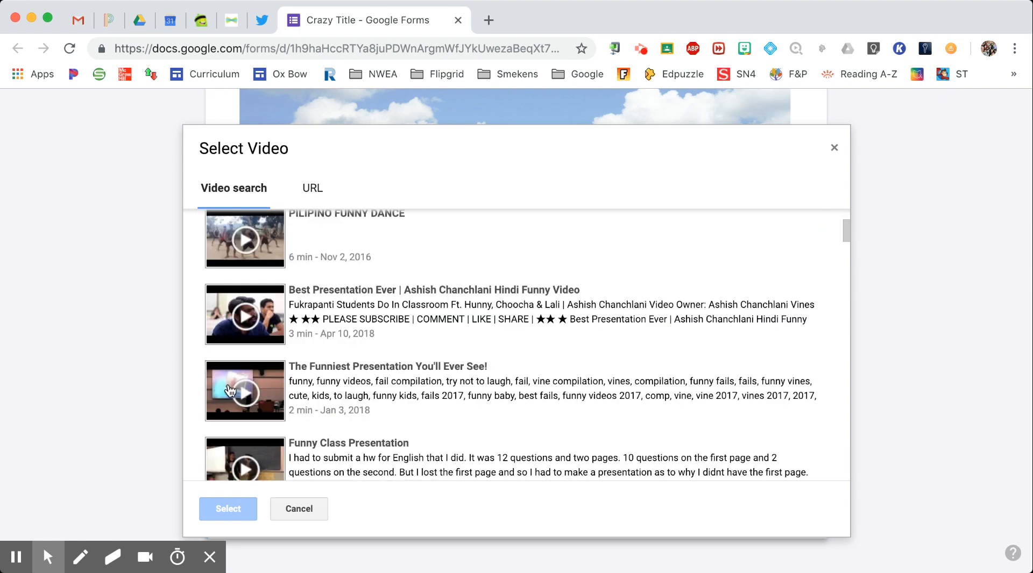
click(231, 391)
click(212, 509)
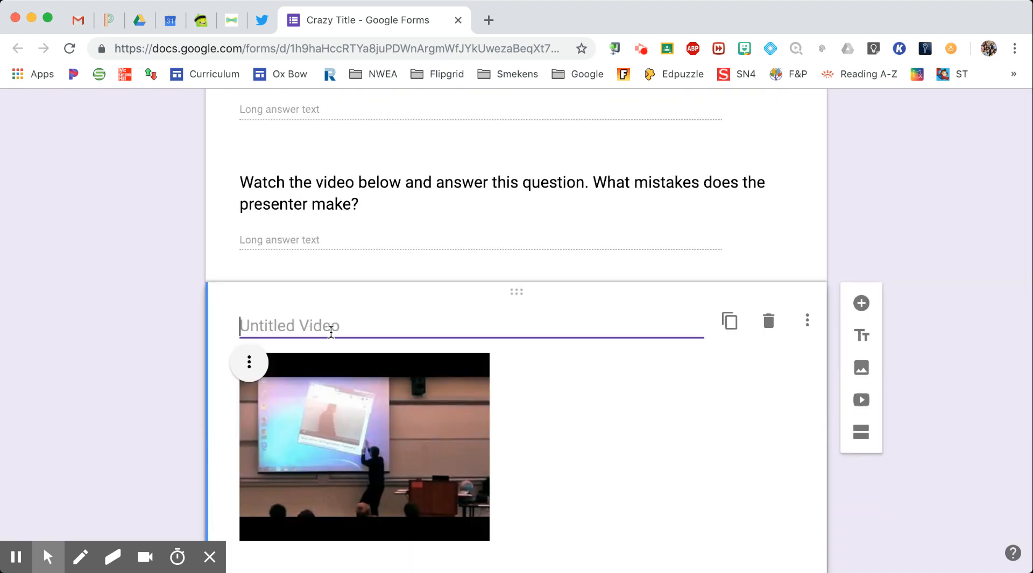
text(Funny P)
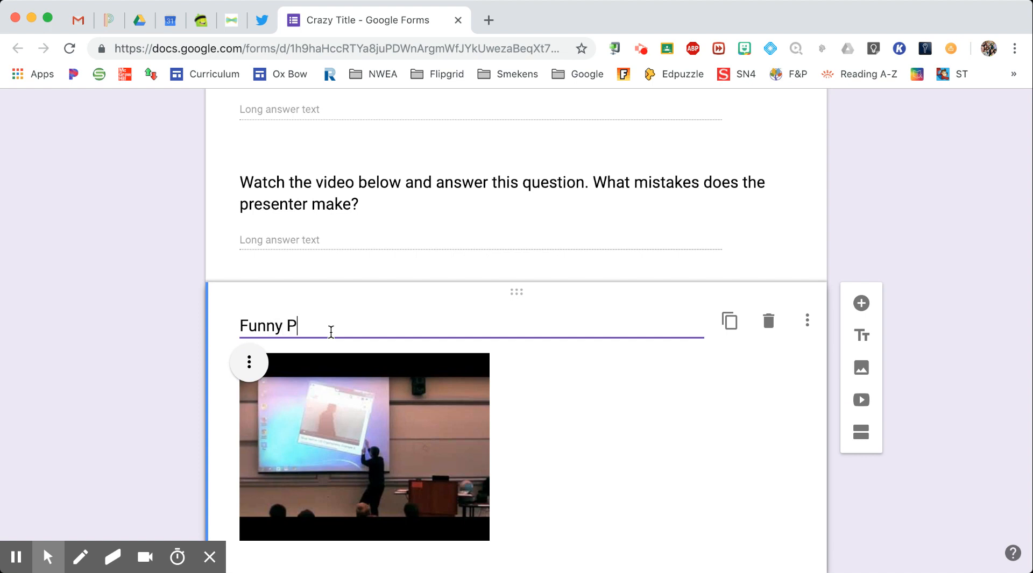
text(resentation)
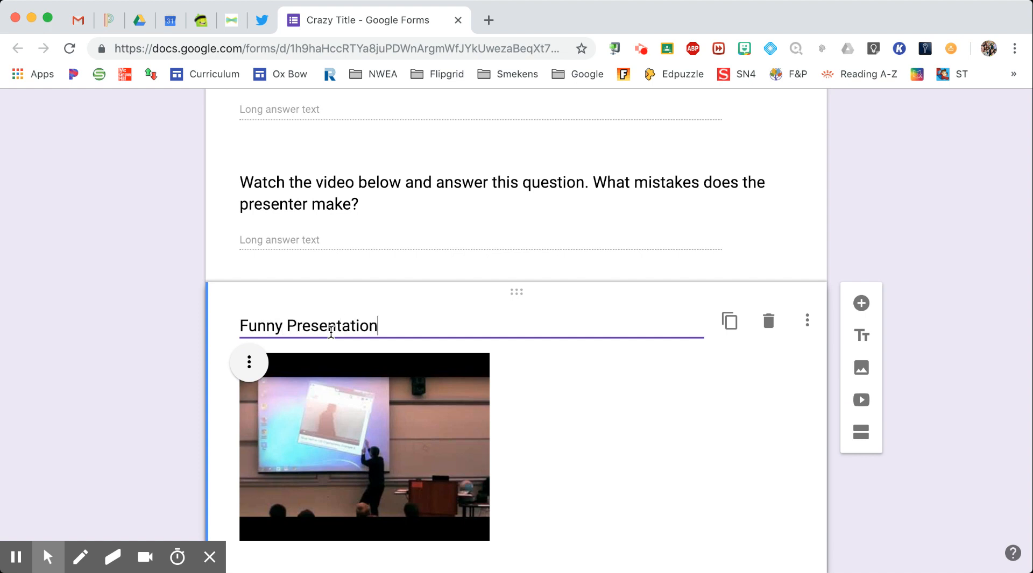
scroll(461, 317, down, 2)
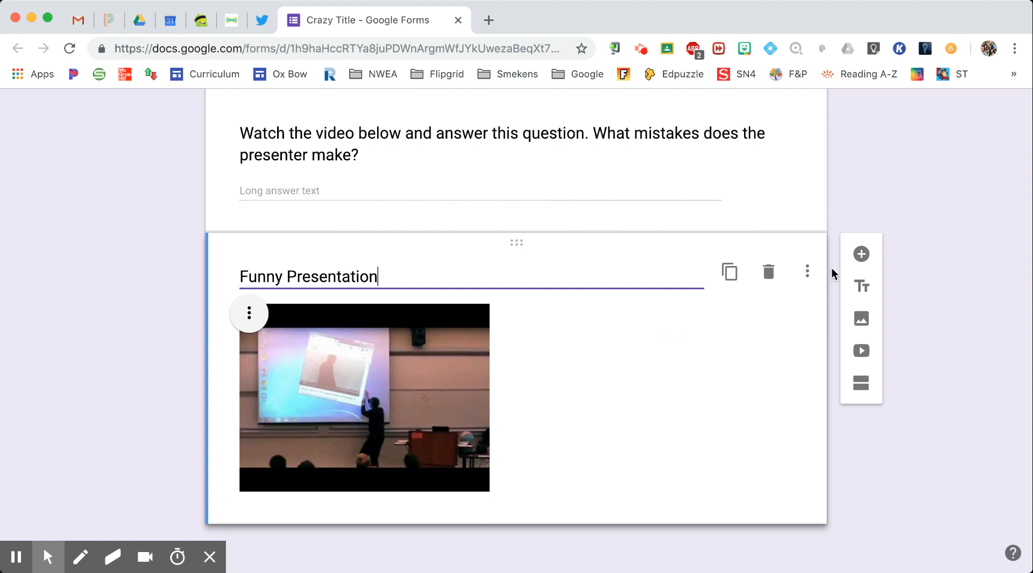
click(858, 258)
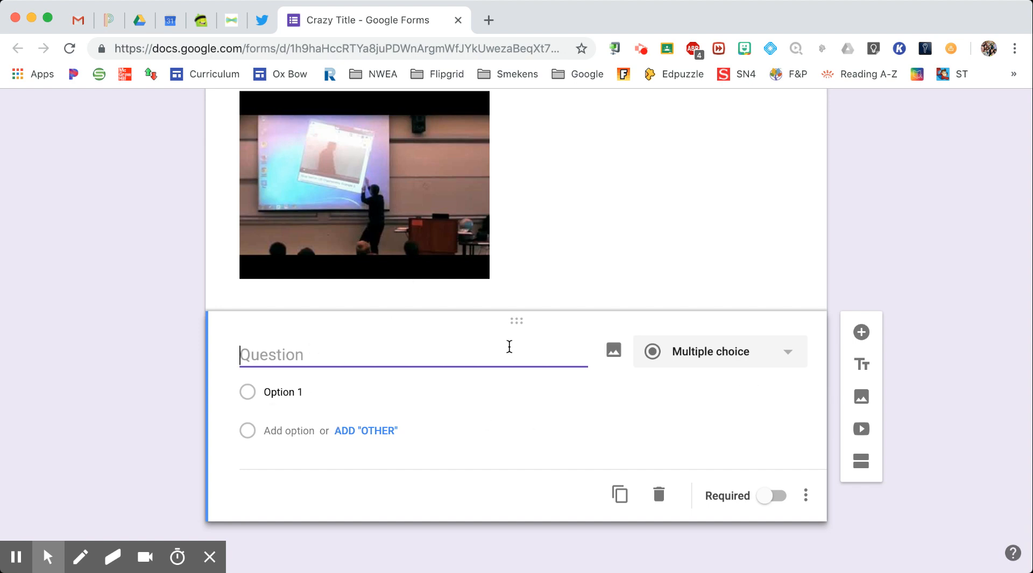
Enter 'Are these countries north or south of the equator?' as the new question's title
text(Are thse)
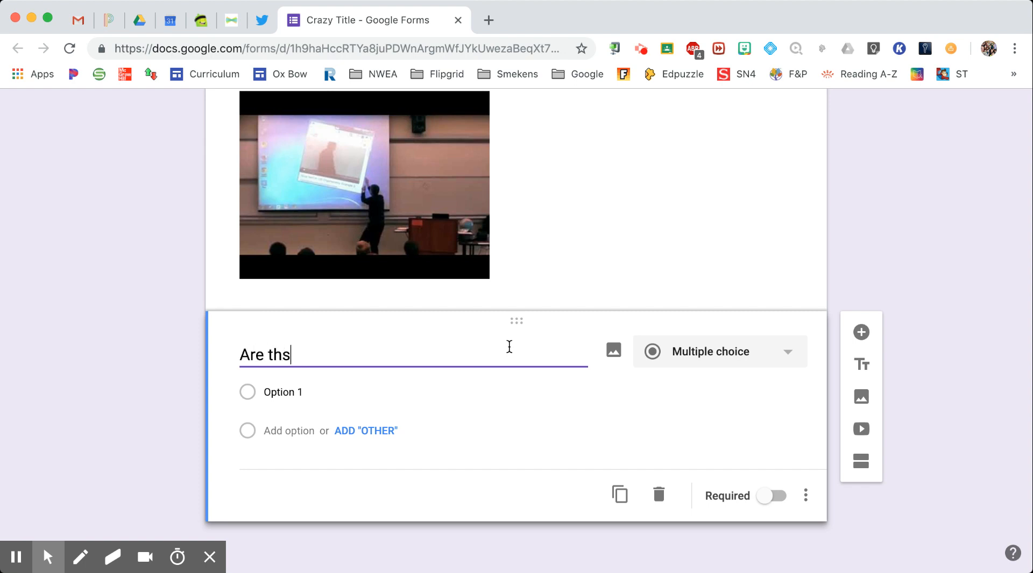
key(BackSpace)
key(BackSpace)
text(ese countries nor)
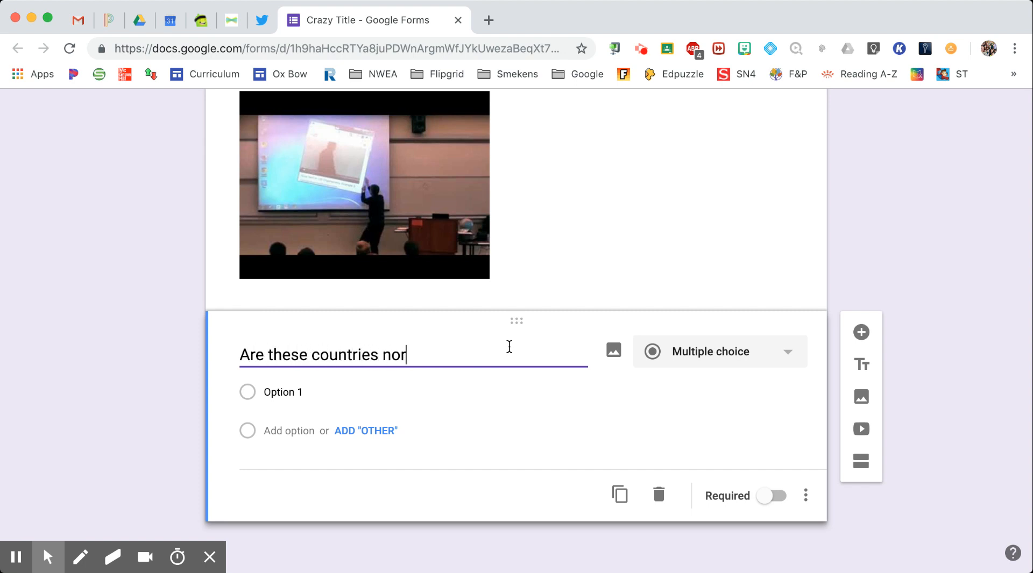
text(th or south )
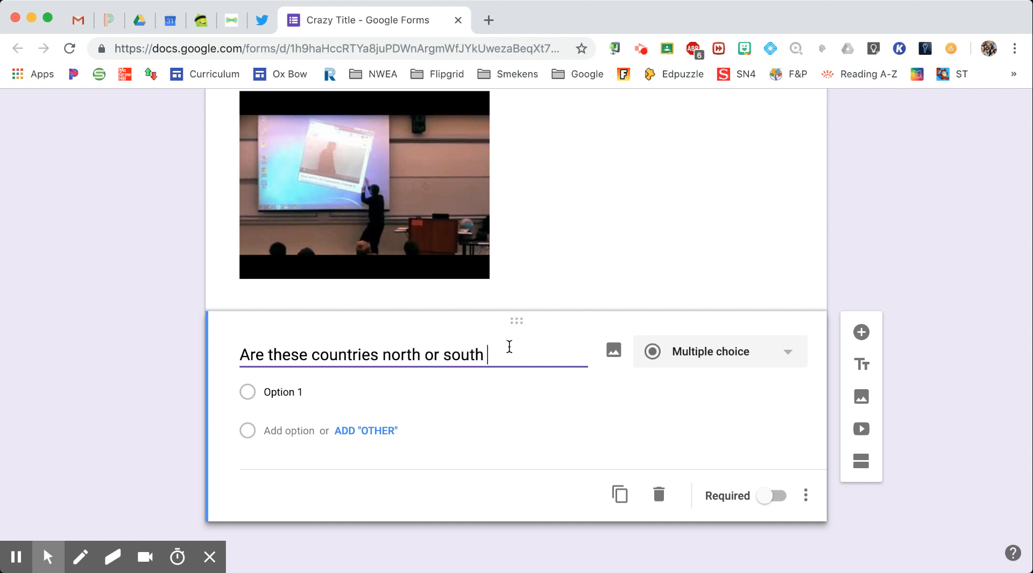
text(of the equator)
key(BackSpace)
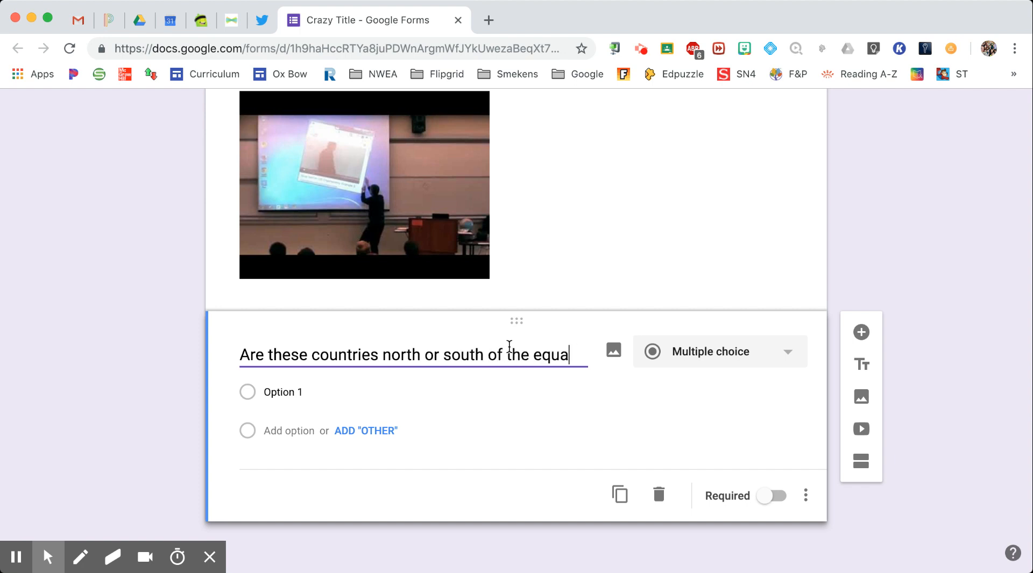
text(tor?)
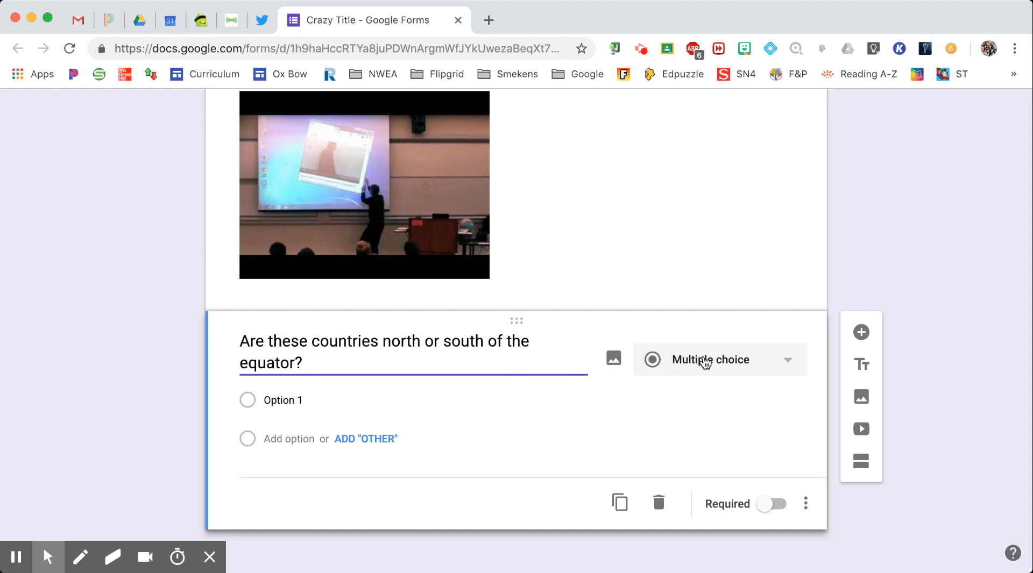
click(736, 364)
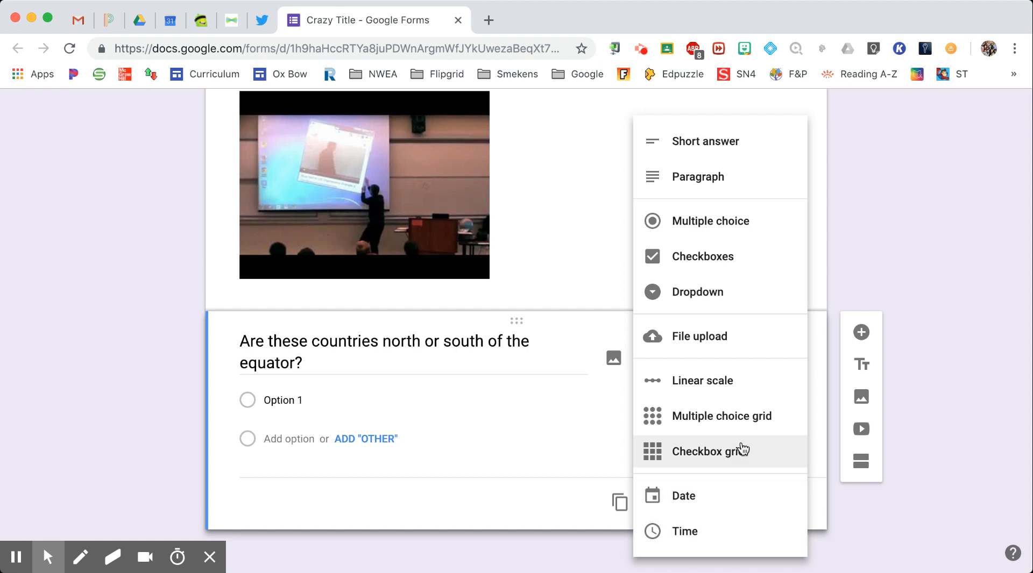
Turn the question into a multiple choice grid with rows Italy, Spain, Australia and Canada
click(752, 430)
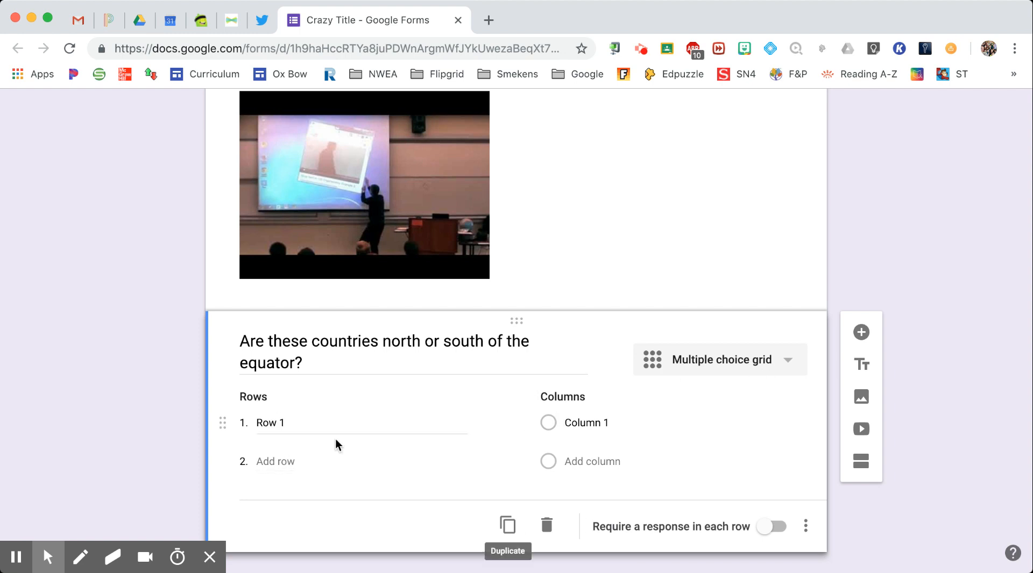
click(298, 426)
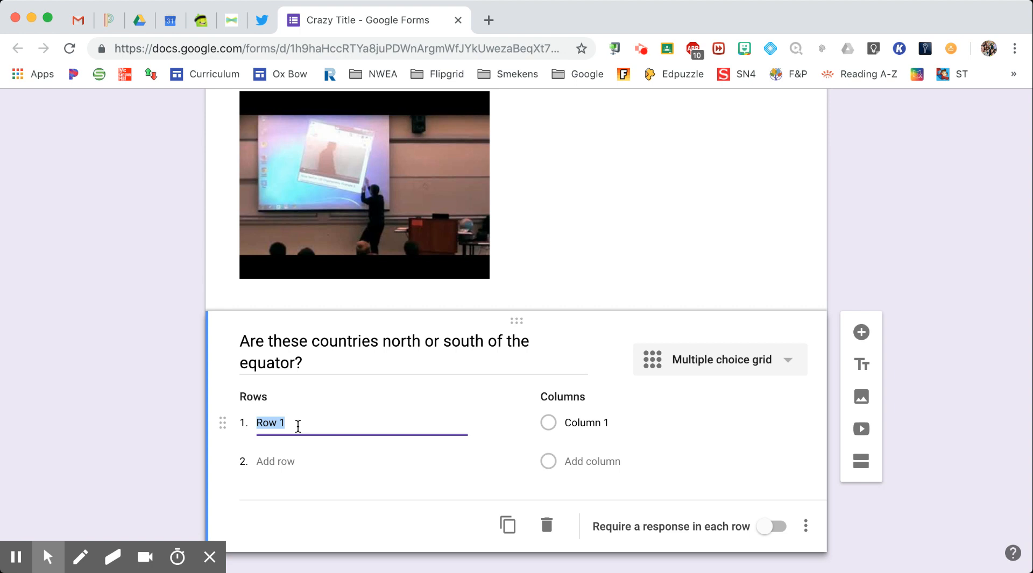
text(Italy)
key(Tab)
key(Tab)
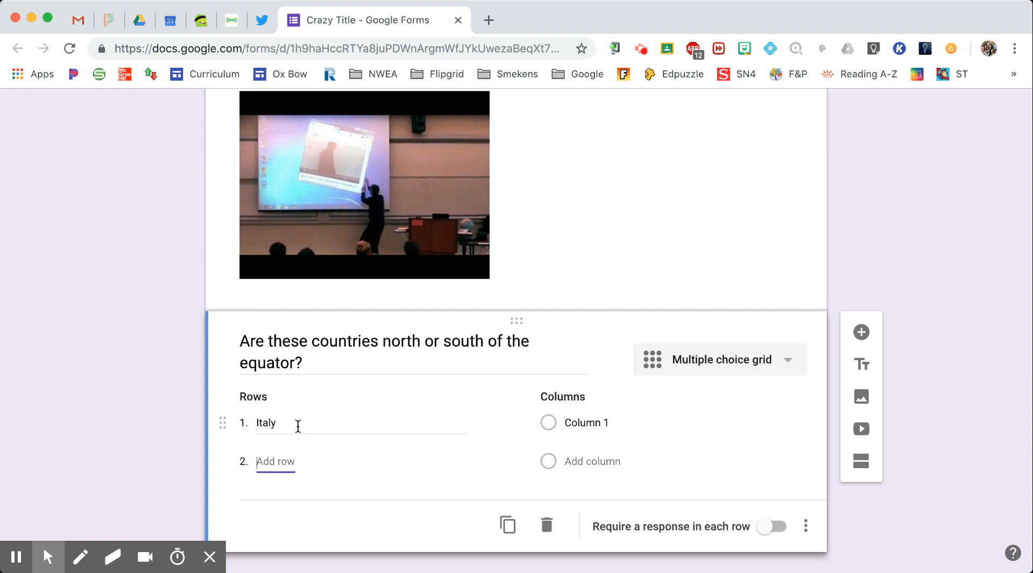
click(279, 461)
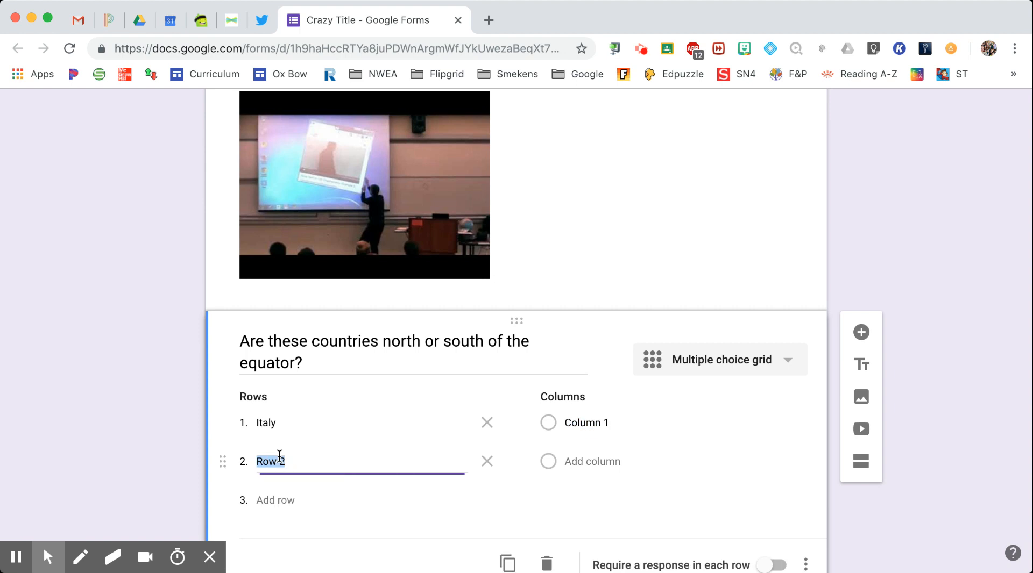
text(Spain)
key(Tab)
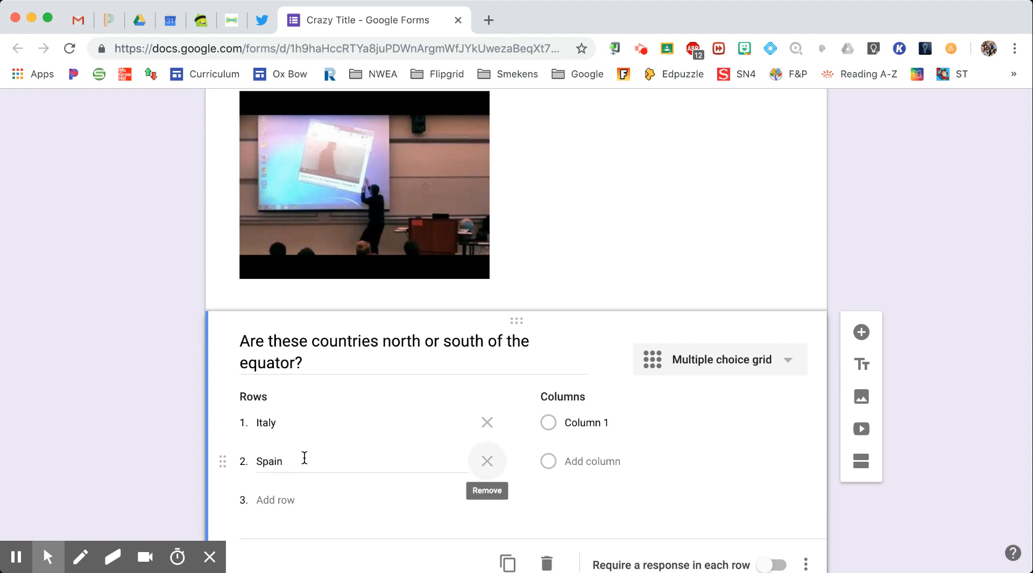
key(Tab)
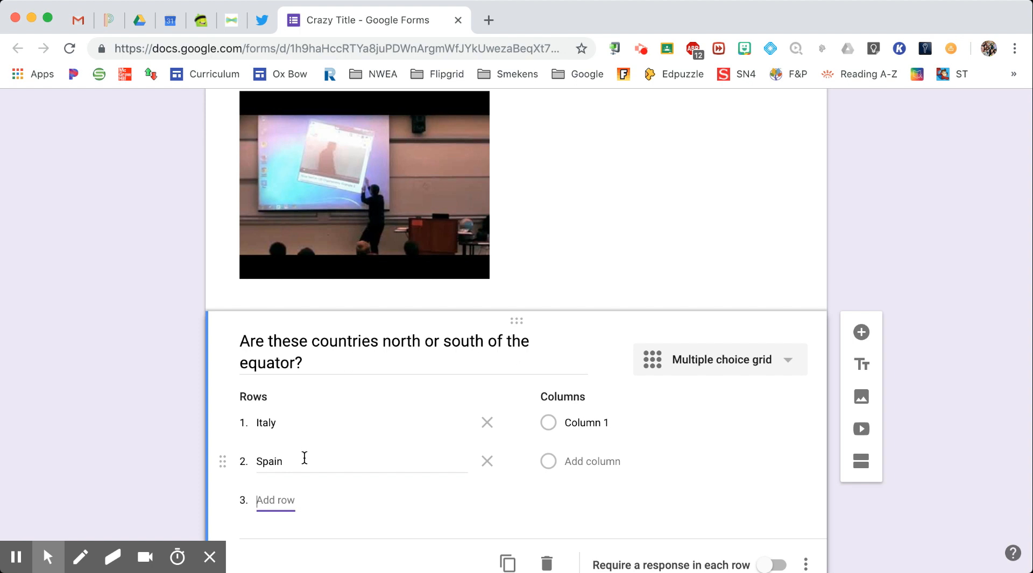
text(Au)
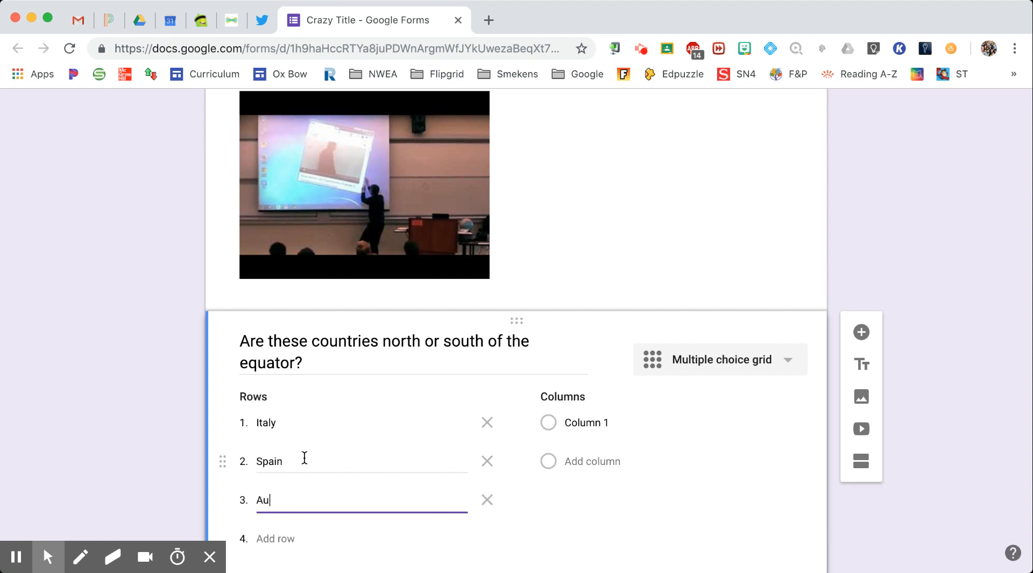
text(stralia)
key(Tab)
key(Tab)
text(Canada)
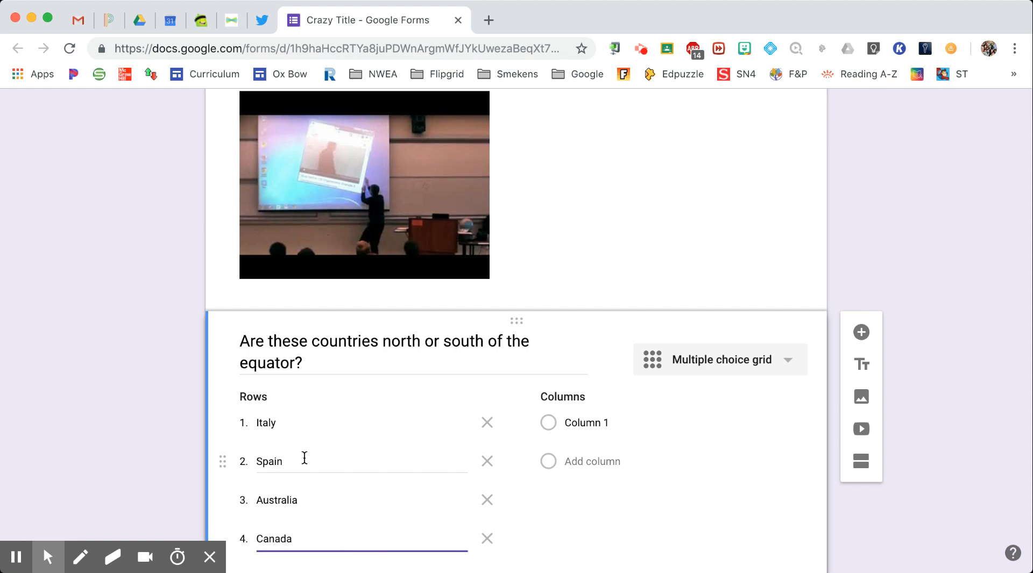
Name the grid columns North and South and require a response in each row
click(661, 426)
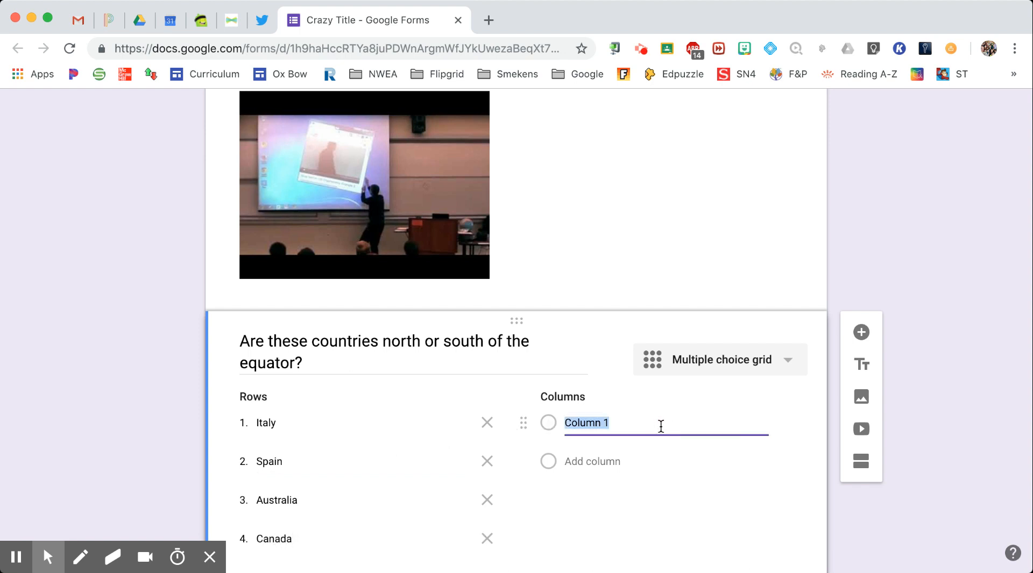
text(North)
key(Tab)
text(South)
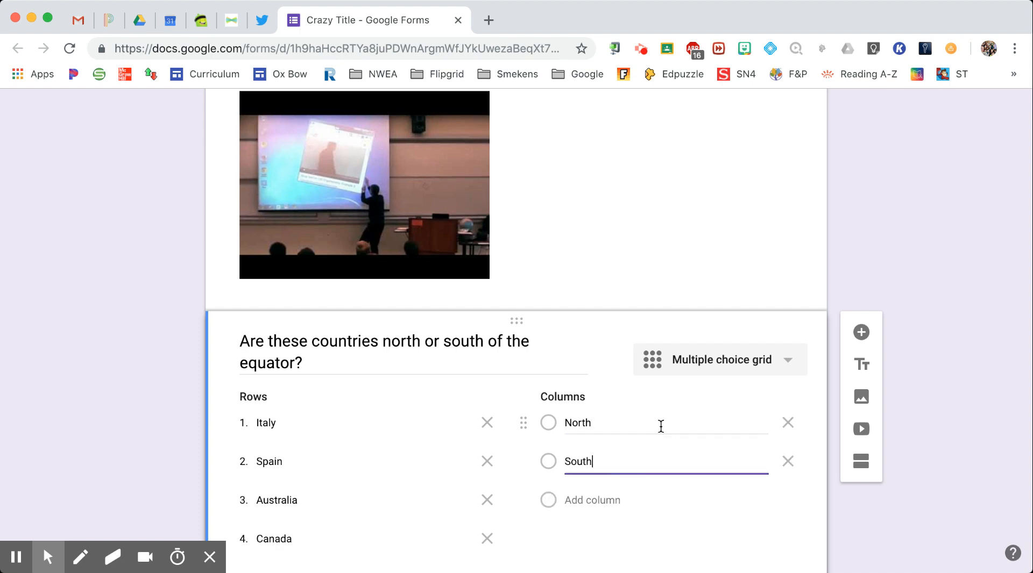
scroll(722, 438, down, 3)
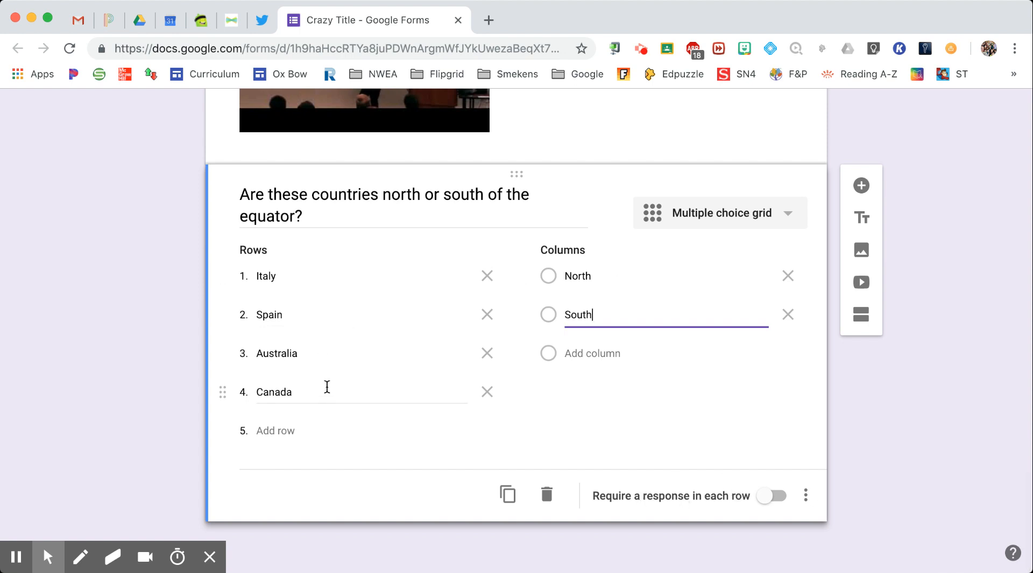
click(762, 498)
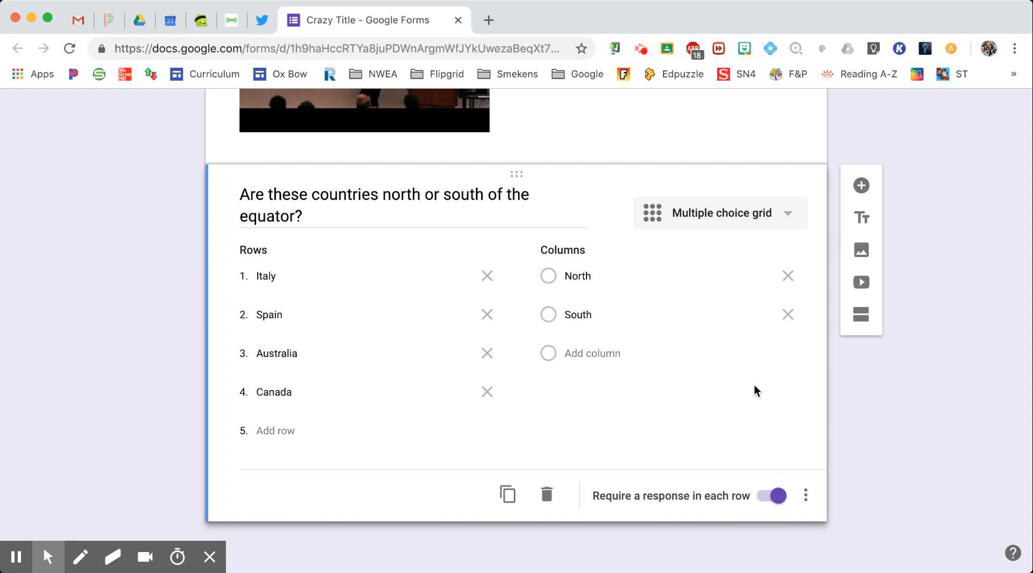
scroll(754, 385, up, 15)
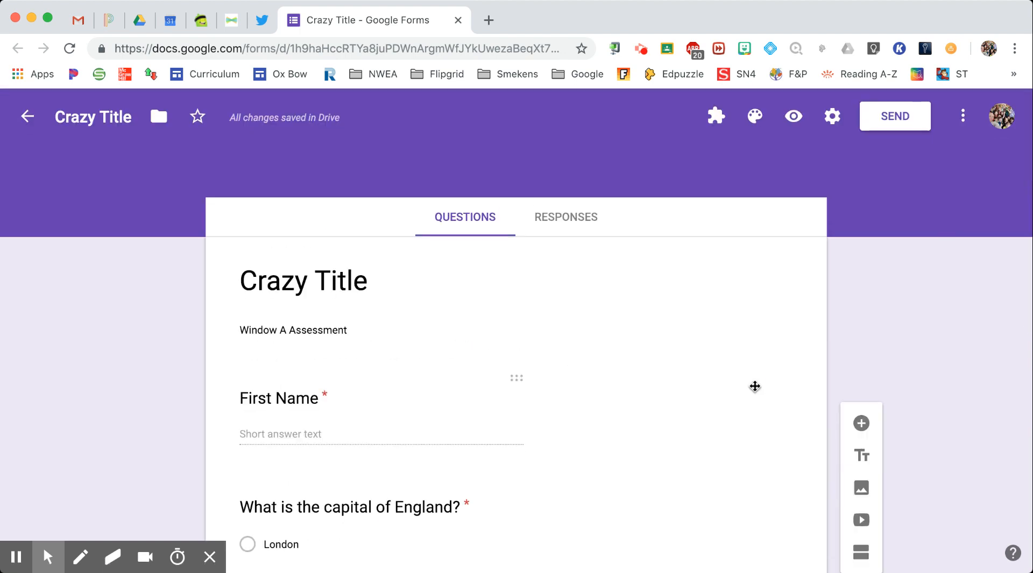
Set the form theme colour to green with the darker green background
click(753, 128)
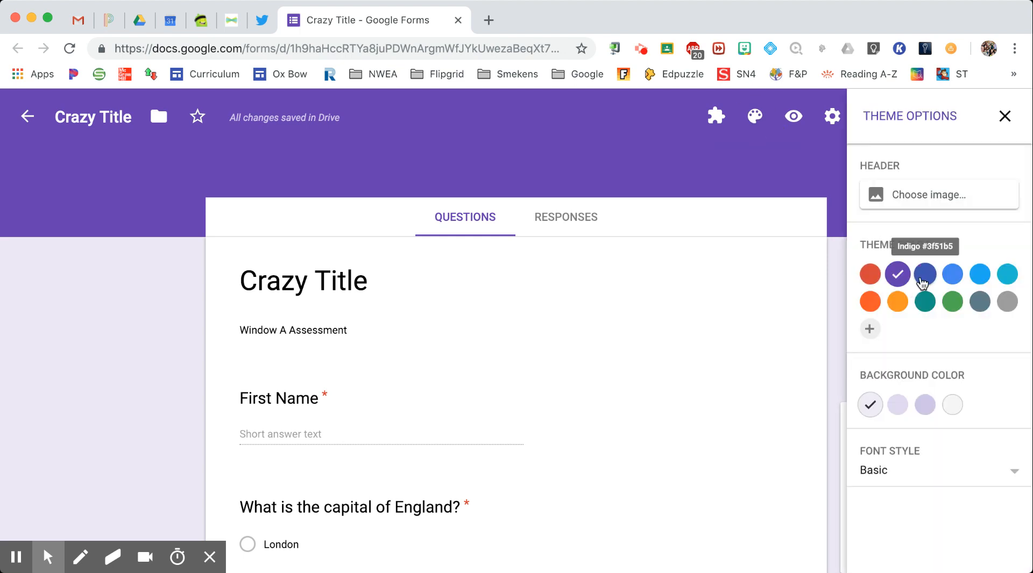
click(953, 303)
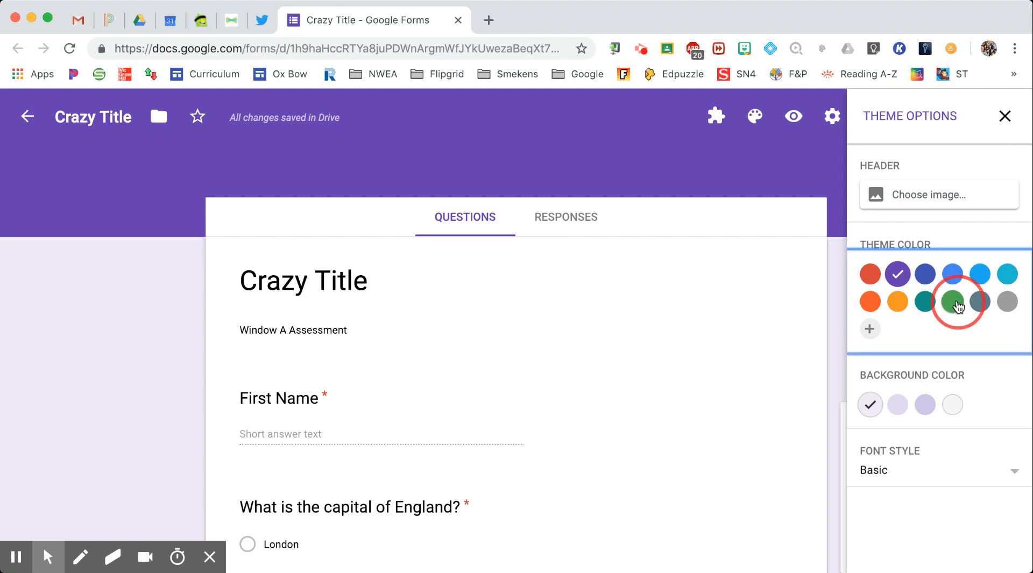
click(927, 405)
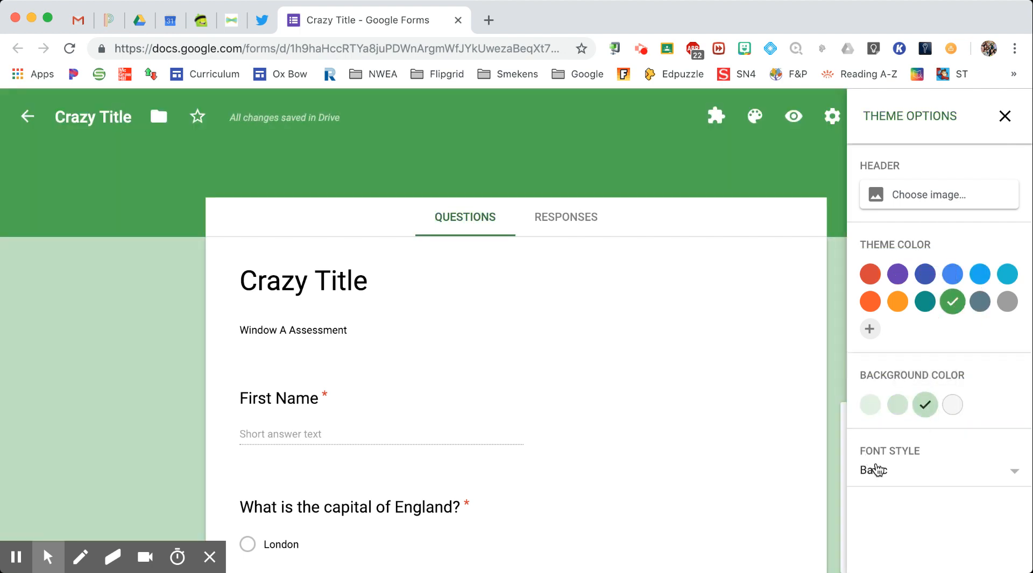
Switch the form font style to Playful, after trying Decorative and Formal
click(934, 473)
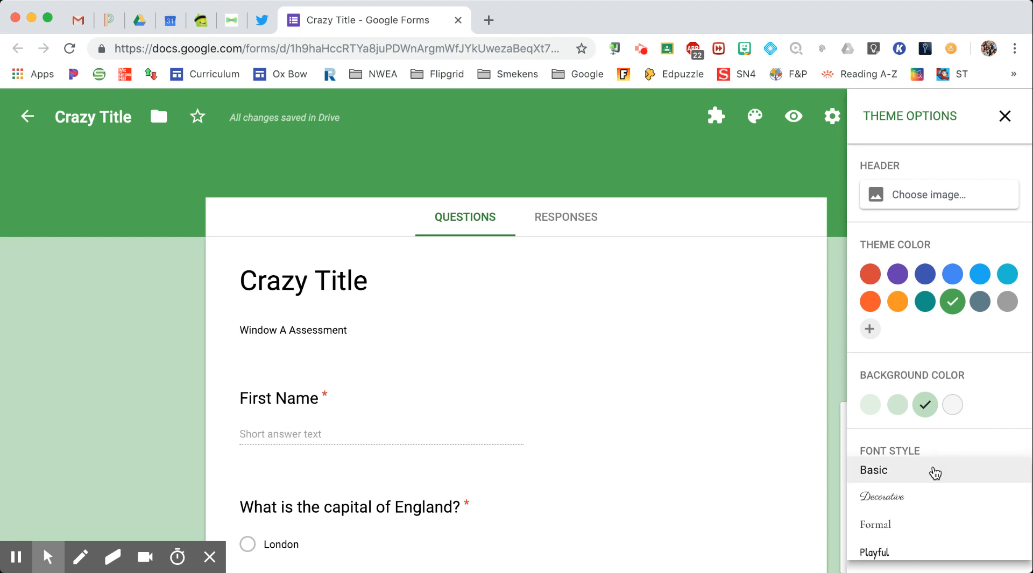
click(917, 498)
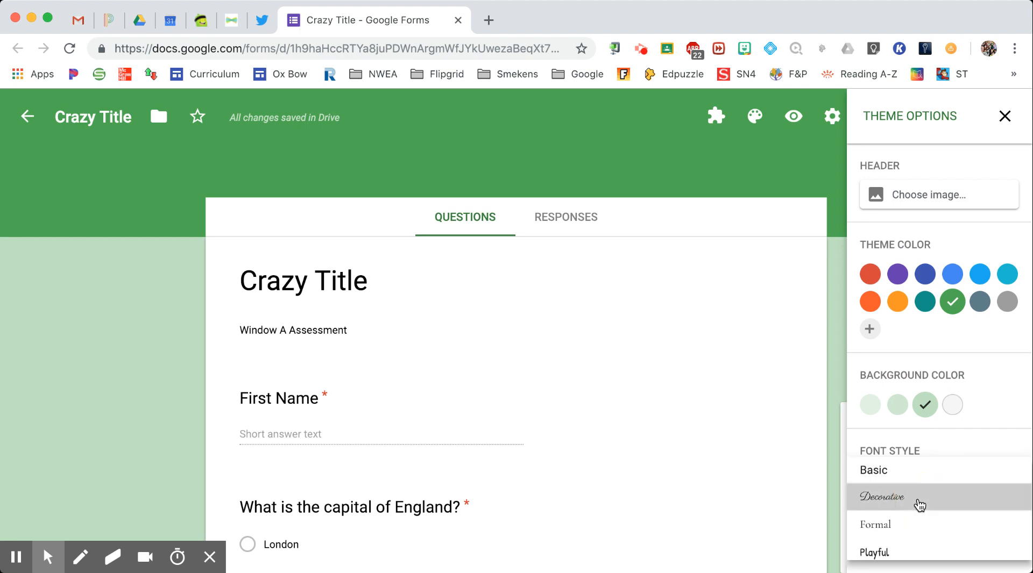
click(922, 474)
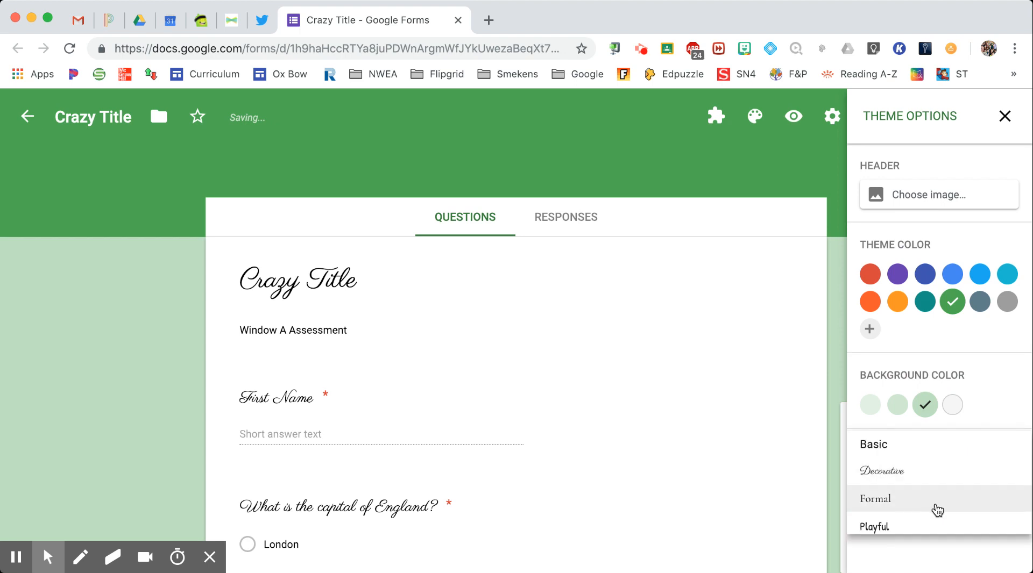
click(933, 508)
click(934, 472)
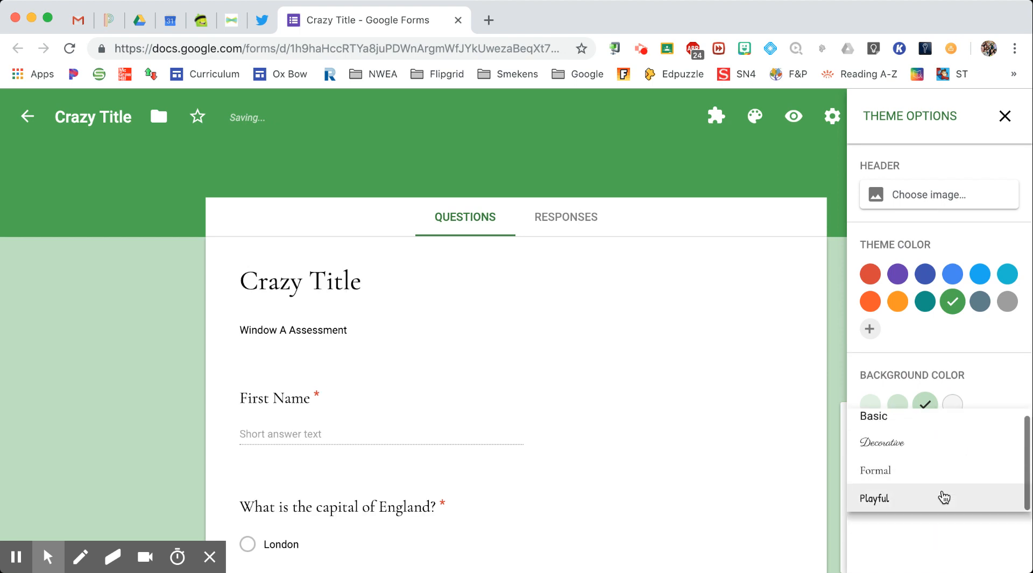
click(936, 497)
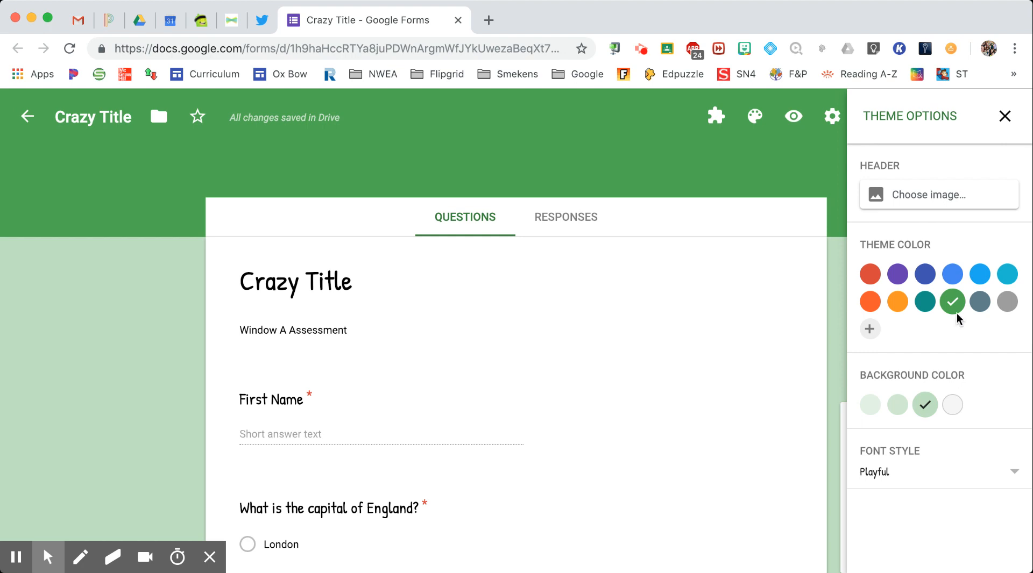
click(923, 205)
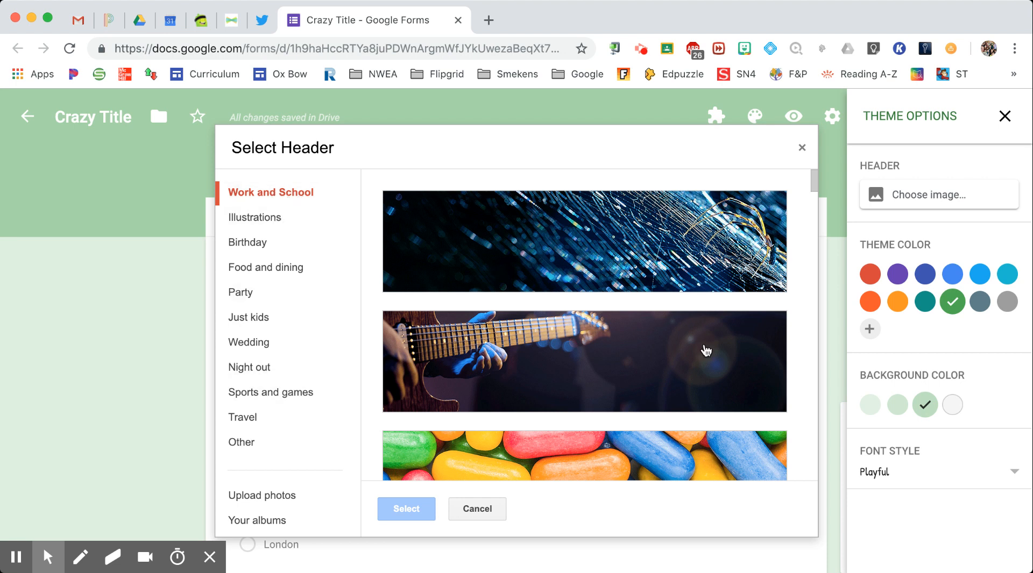
Apply the purple bubbles image as the form header
scroll(706, 351, down, 10)
click(640, 274)
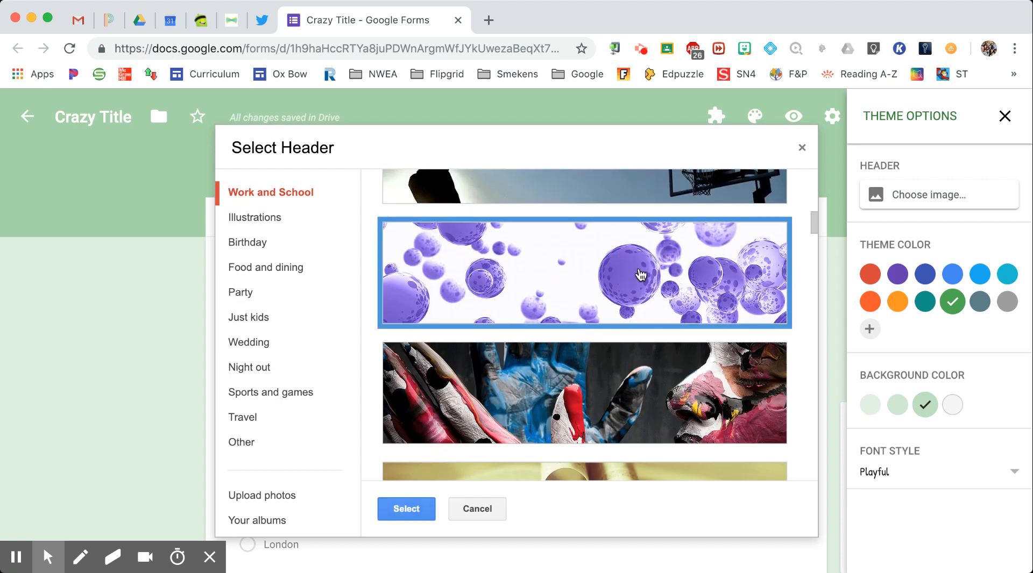
click(411, 515)
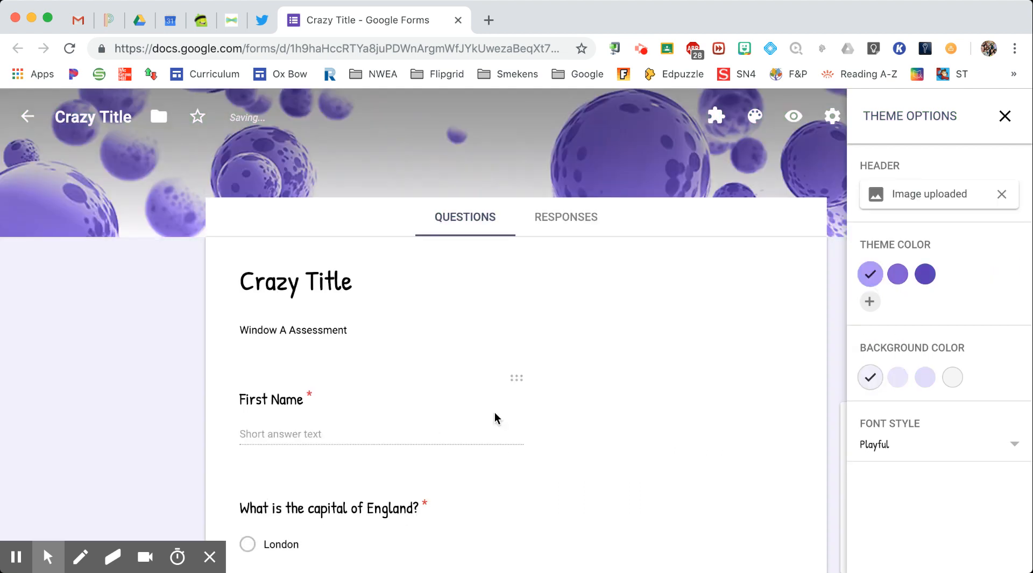
Replace the header with the Birthday sparkler cupcake image and close theme options
click(950, 194)
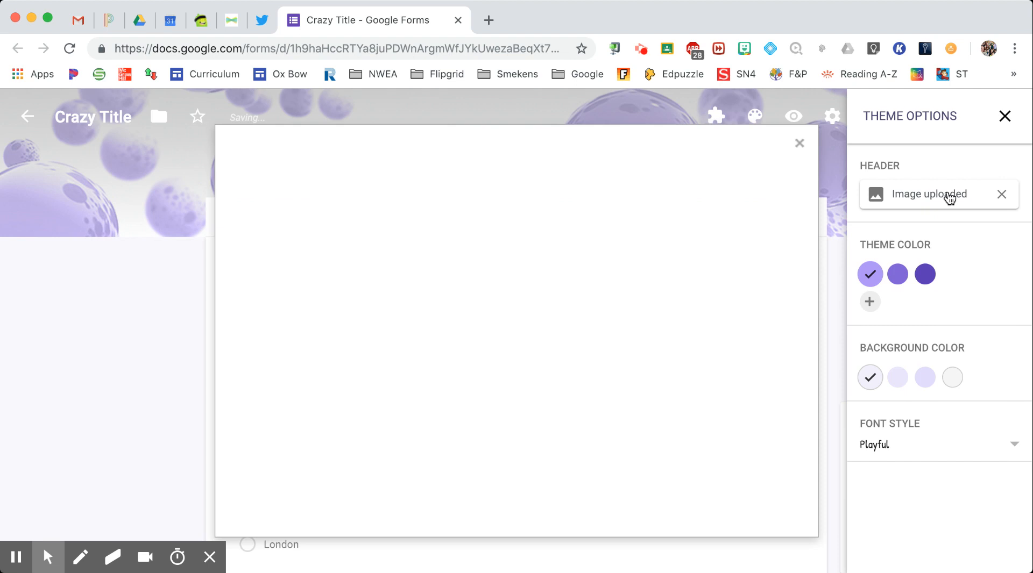
click(283, 242)
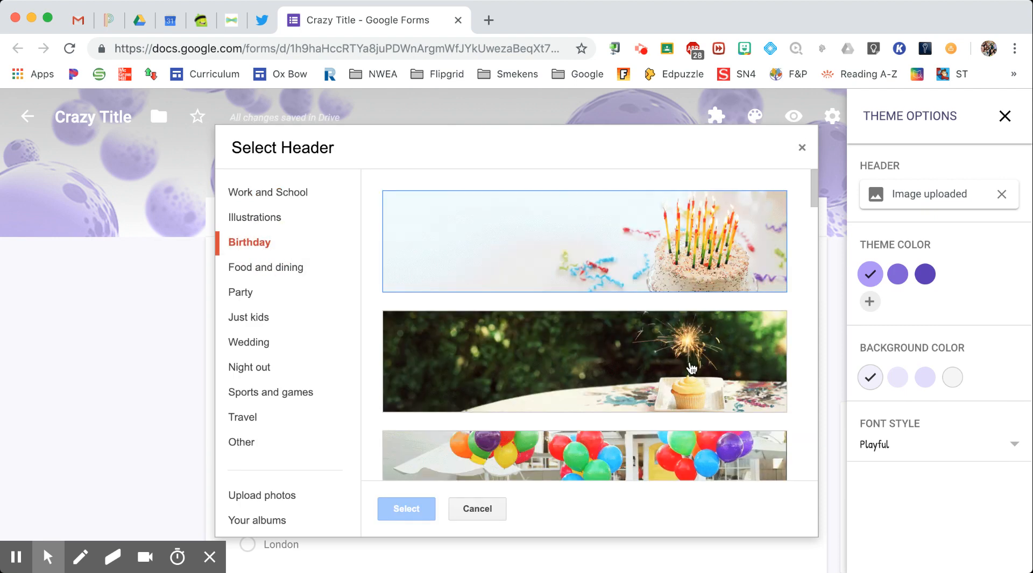
click(694, 364)
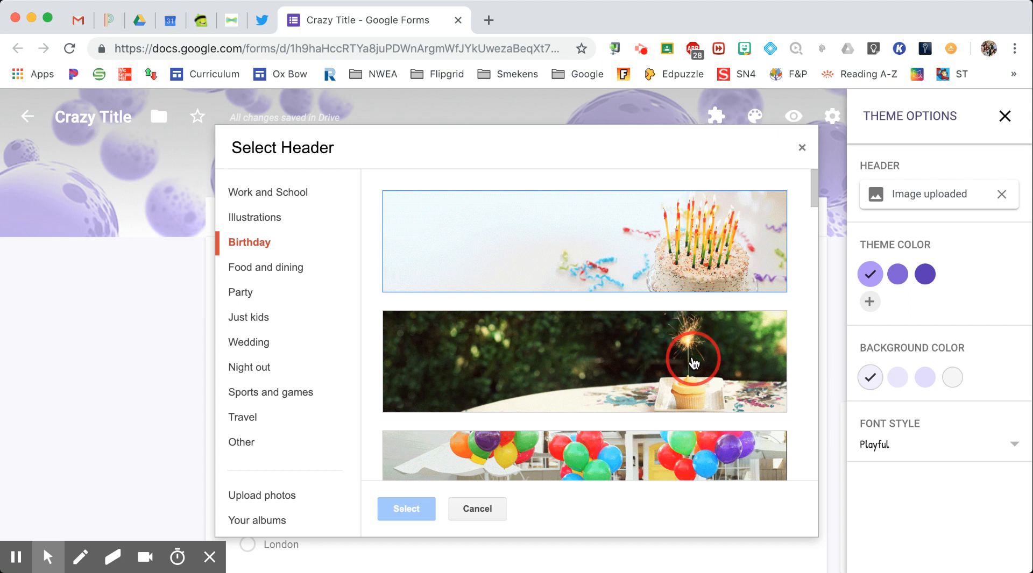
click(409, 511)
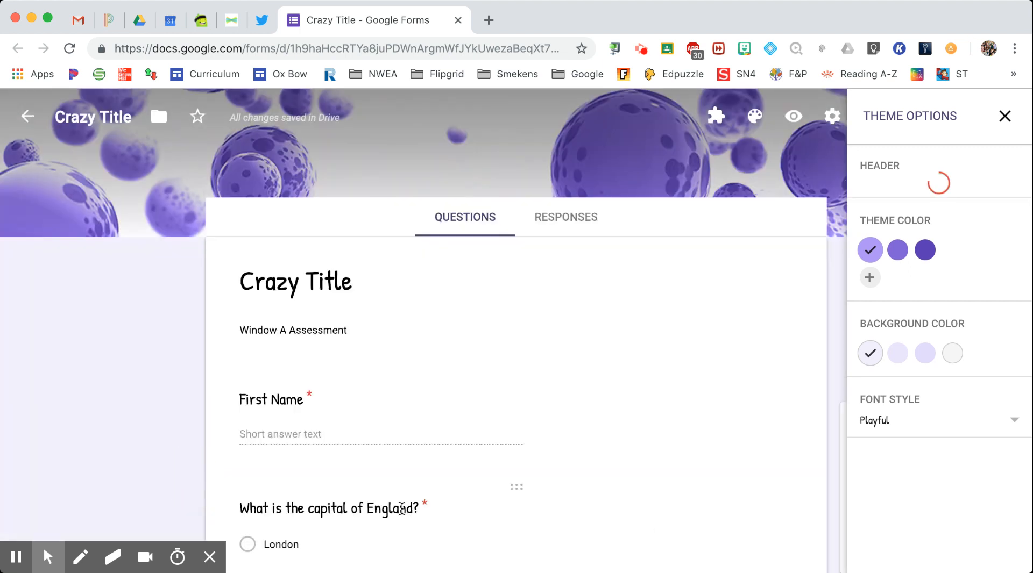
click(1004, 115)
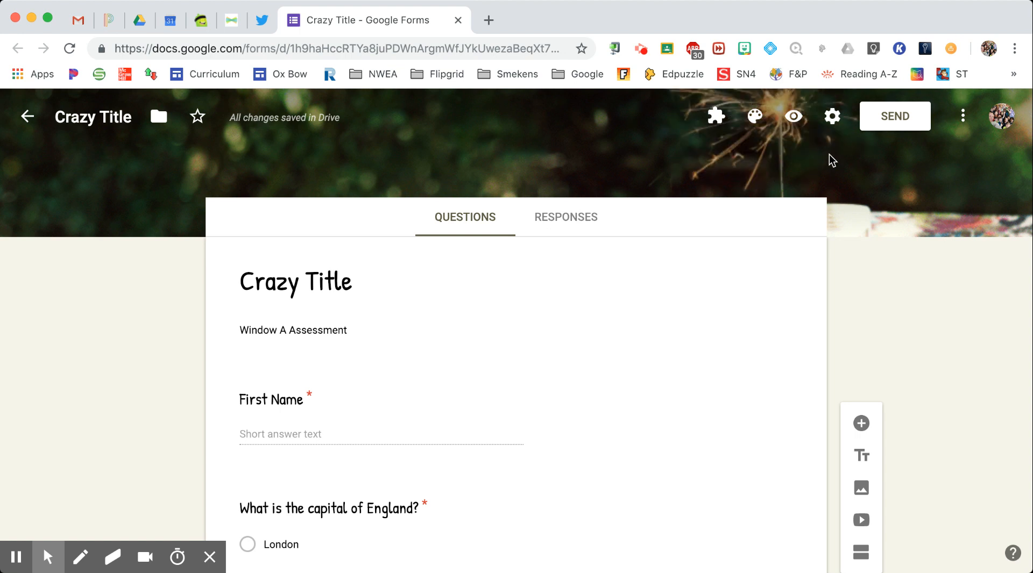
Limit the form to 1 response in Settings, then view the Presentation options
click(832, 122)
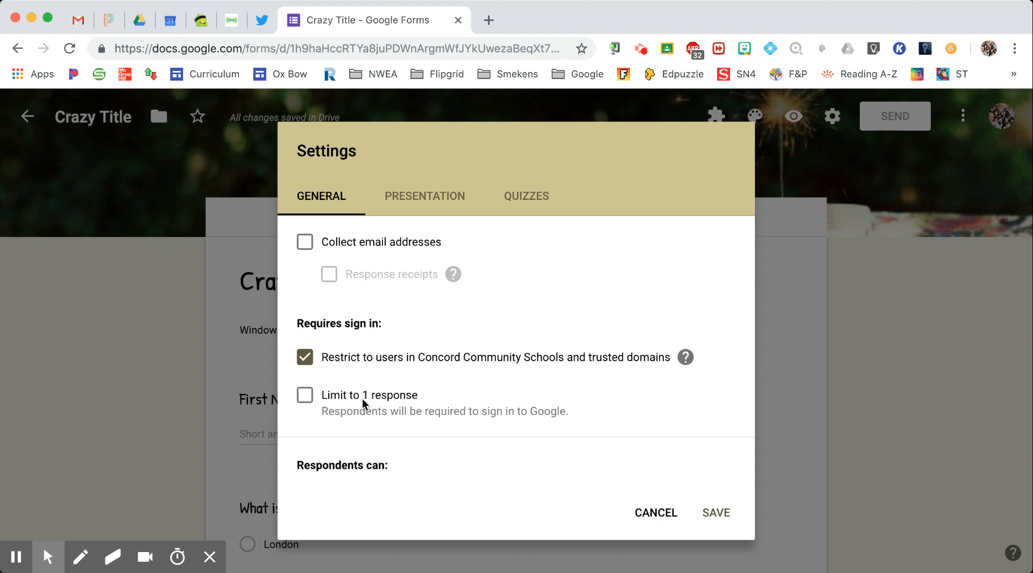
click(305, 396)
click(425, 203)
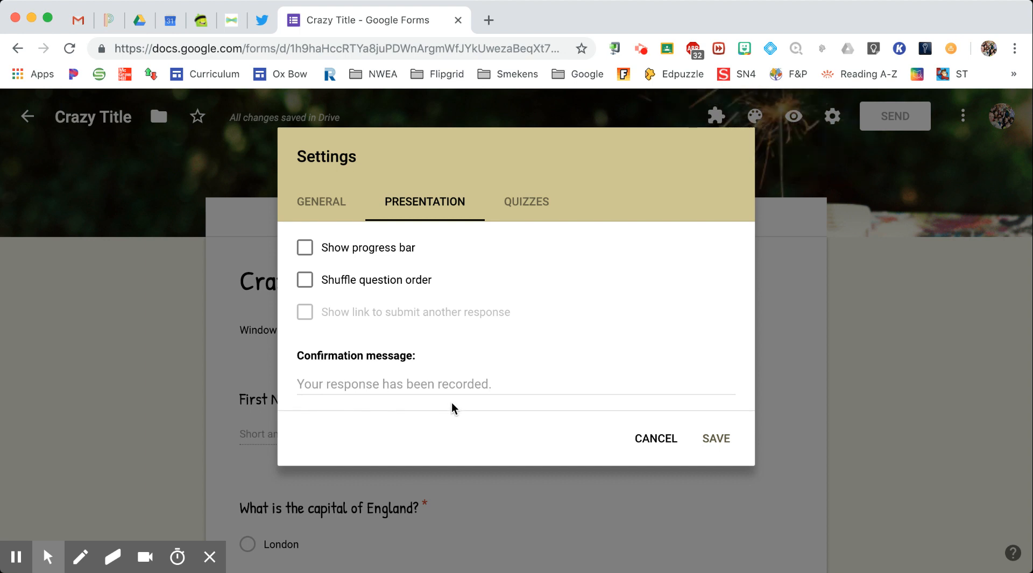
Set the confirmation message to 'Congrats! You are done!' and save the settings
click(500, 385)
text(Congrat)
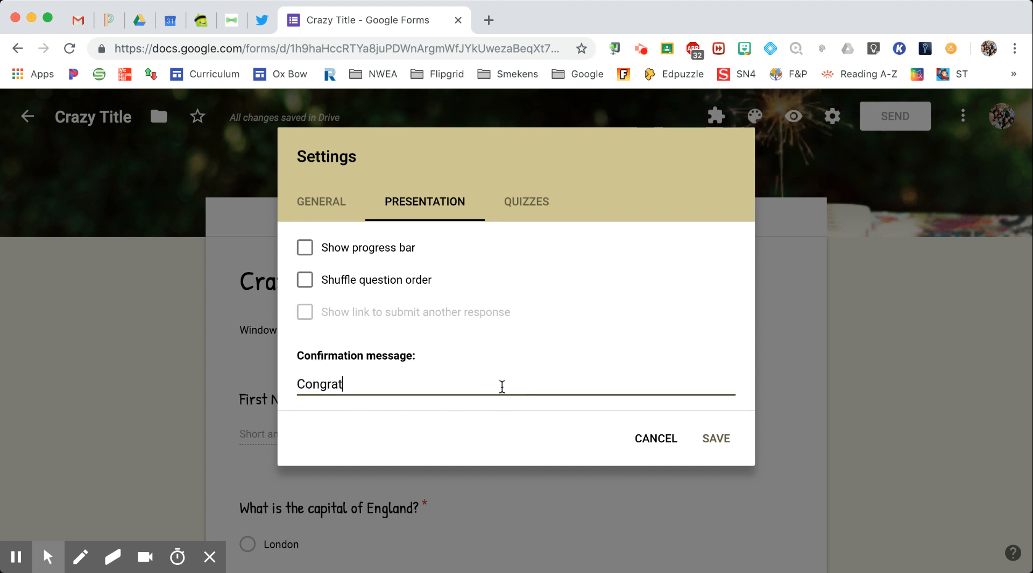
text(s! You are done!)
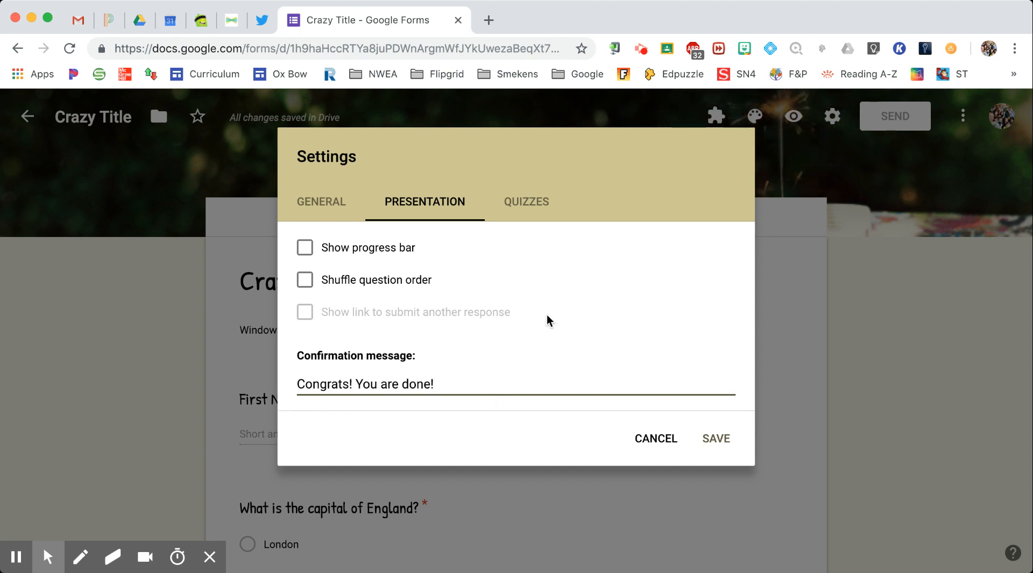
click(527, 204)
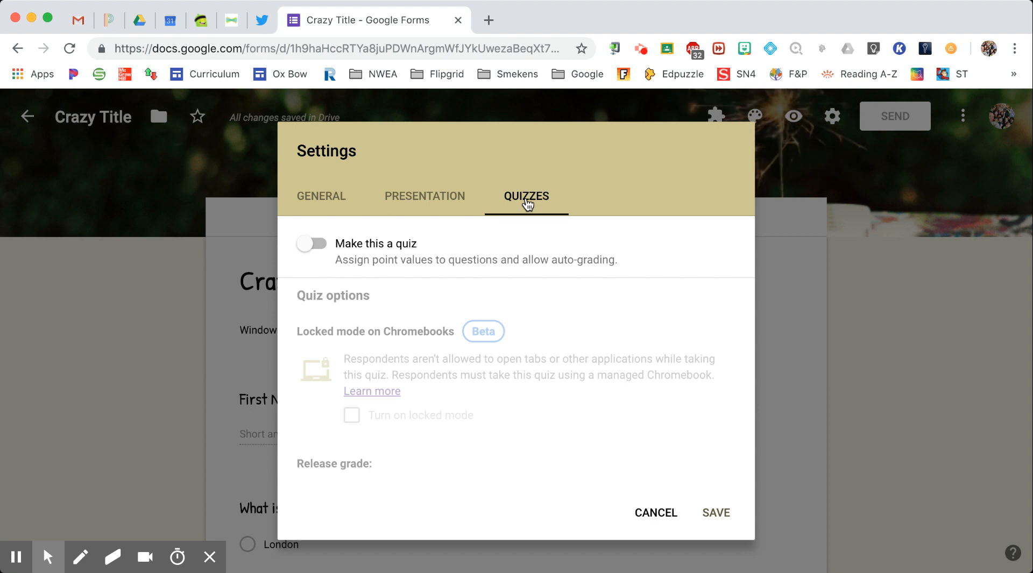
click(329, 200)
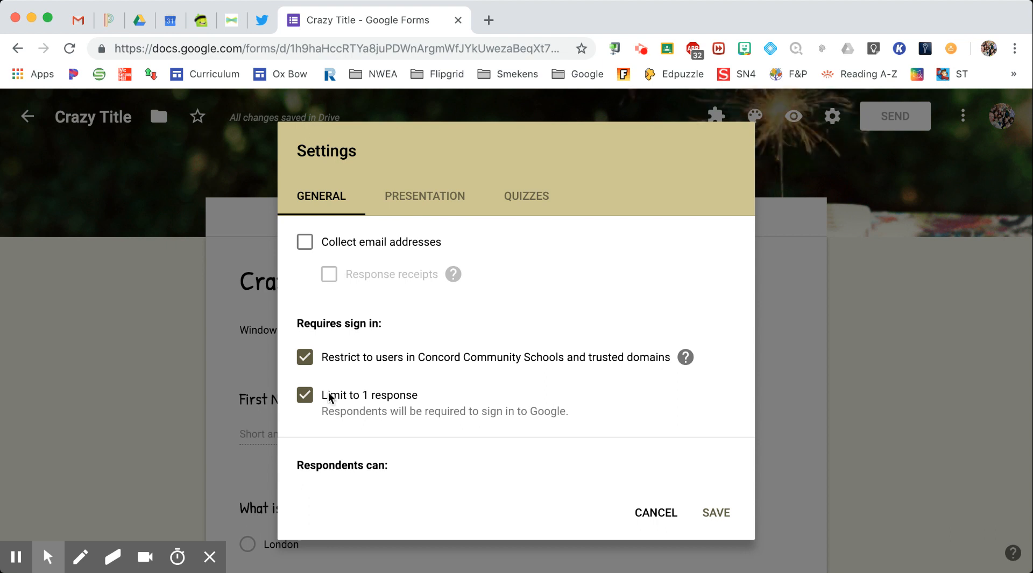
click(716, 514)
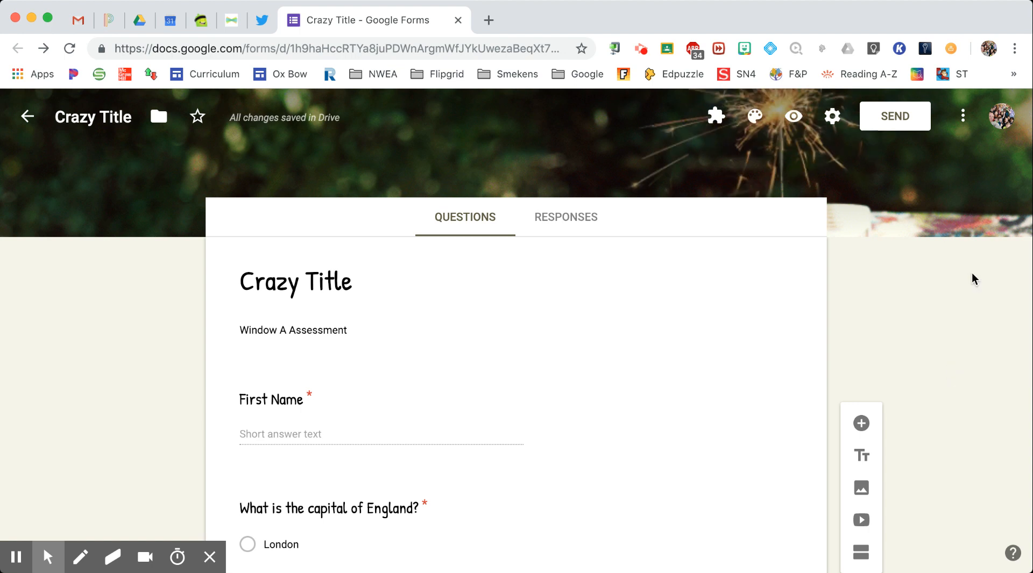
Glance at the More options menu, then bring up the Send form dialog for Crazy Title
click(963, 119)
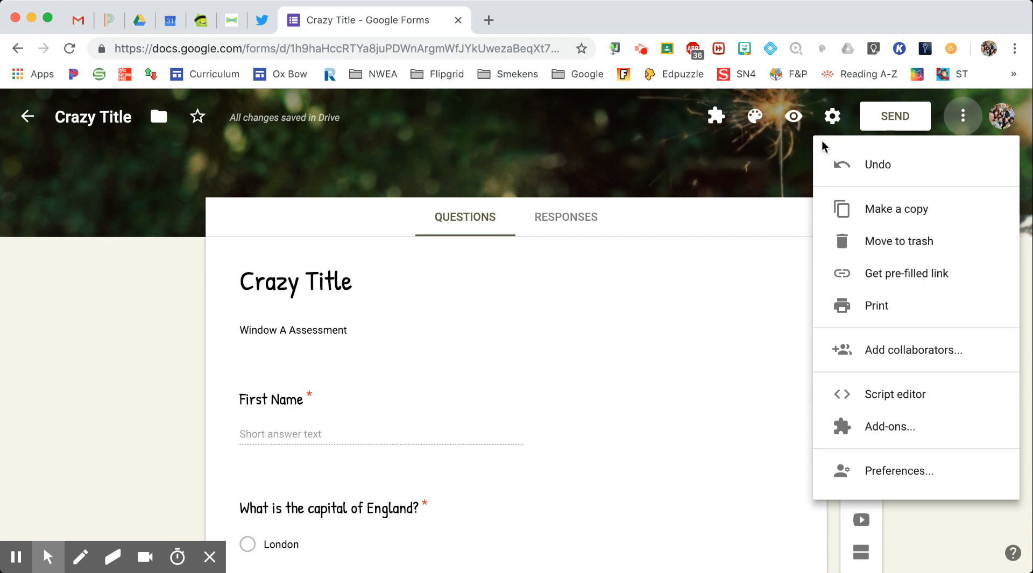
click(764, 169)
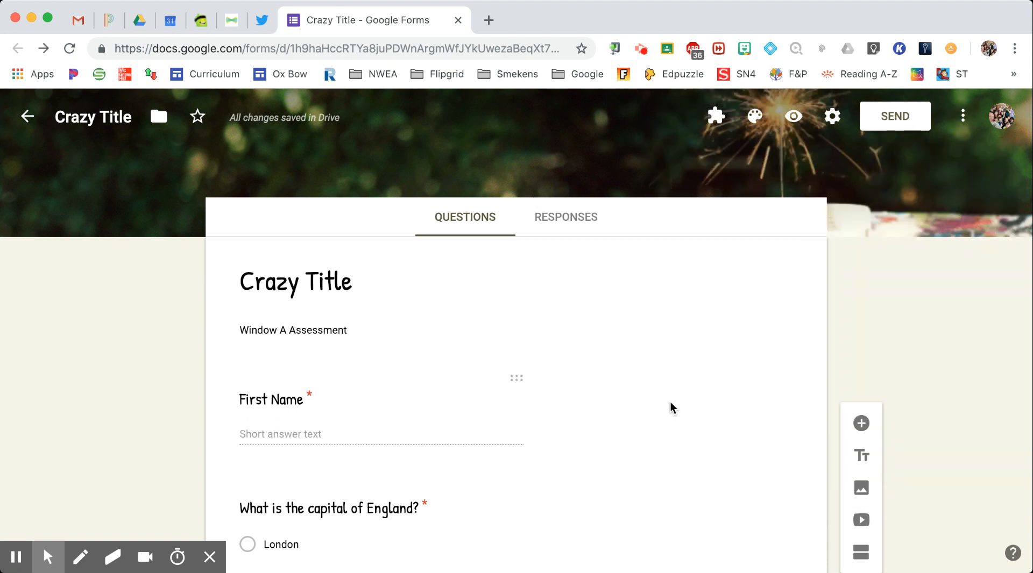
click(913, 126)
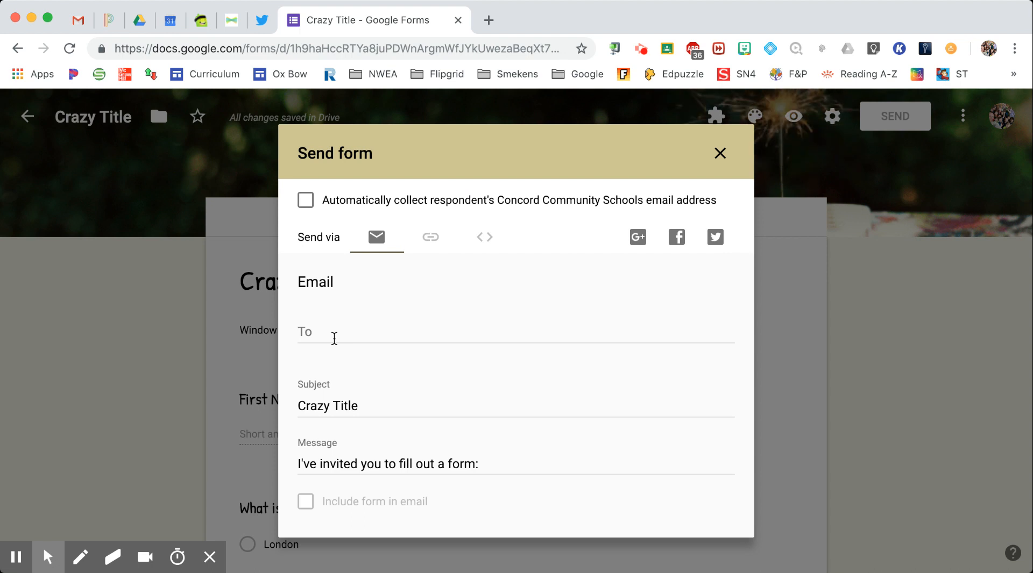
Shorten the form's share link, then show the 640 × 2285 px embed HTML code
scroll(388, 369, down, 2)
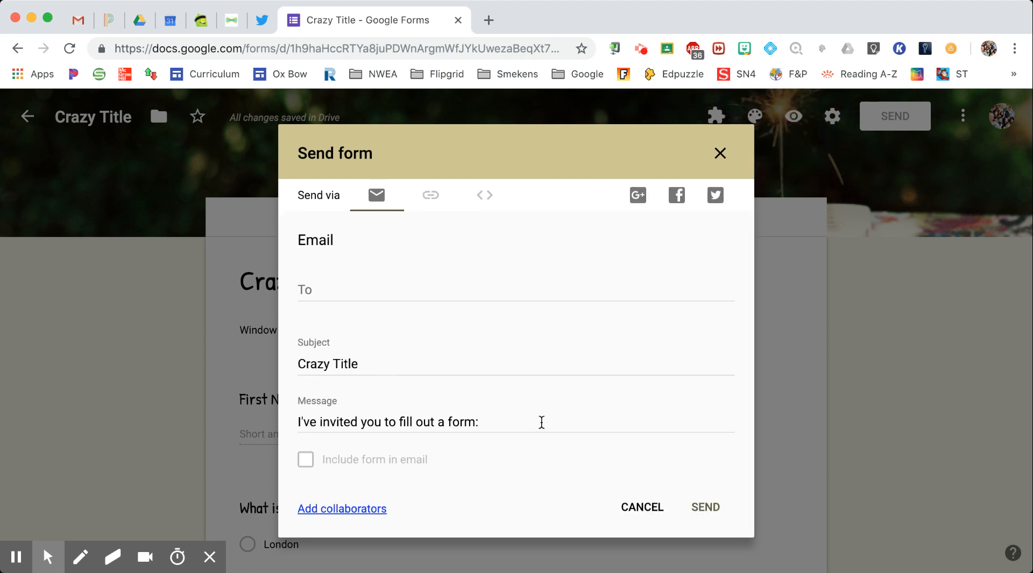
click(430, 197)
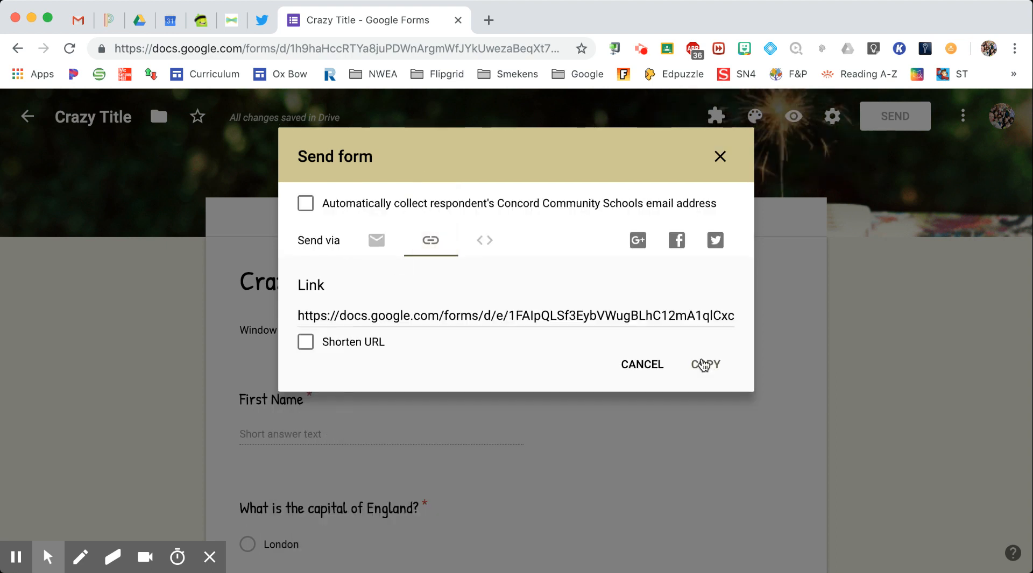
click(305, 345)
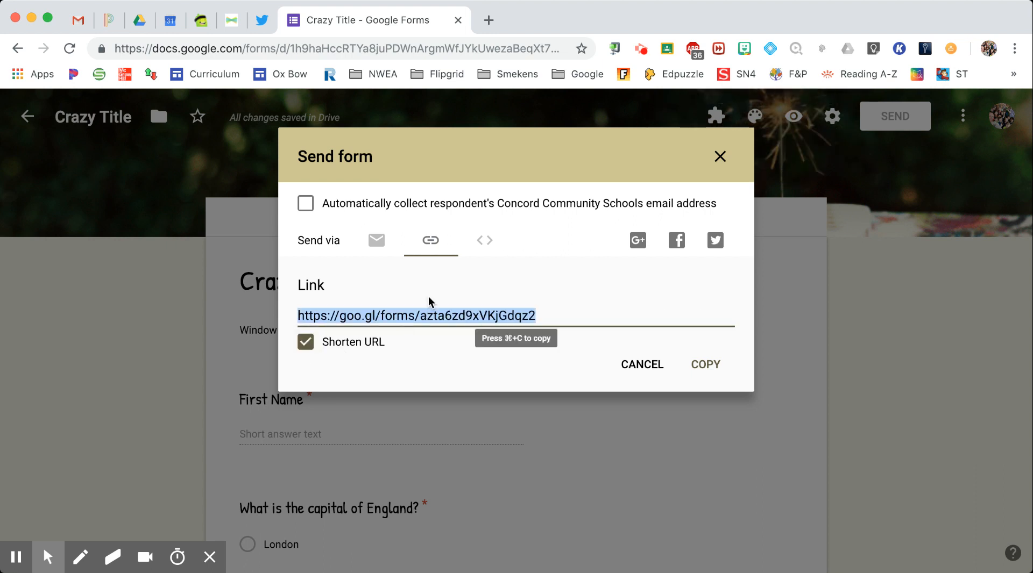
click(485, 242)
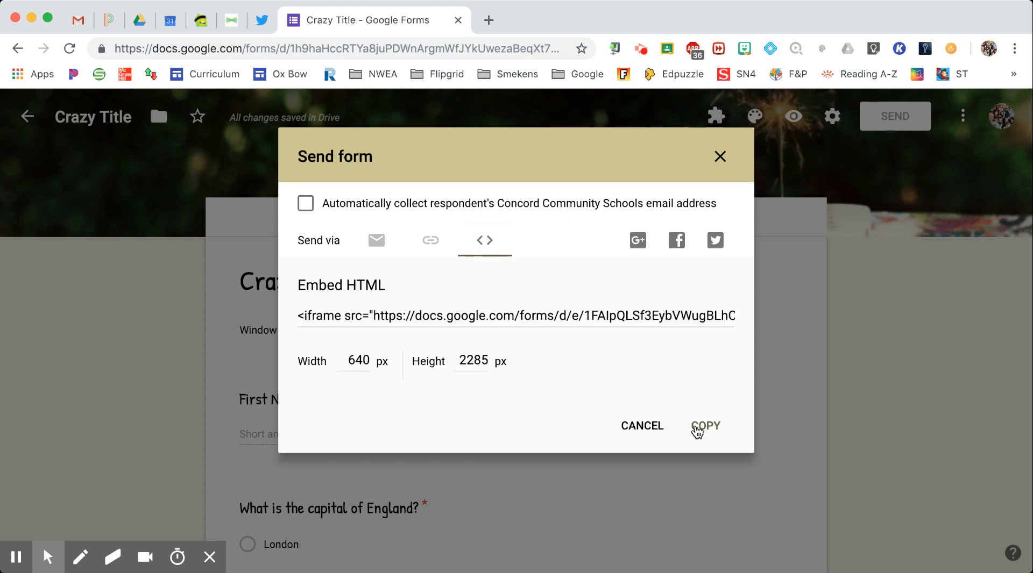
Review the embedded form on PowerSchool's Leader In Me page and open the January Leadership Application
click(109, 24)
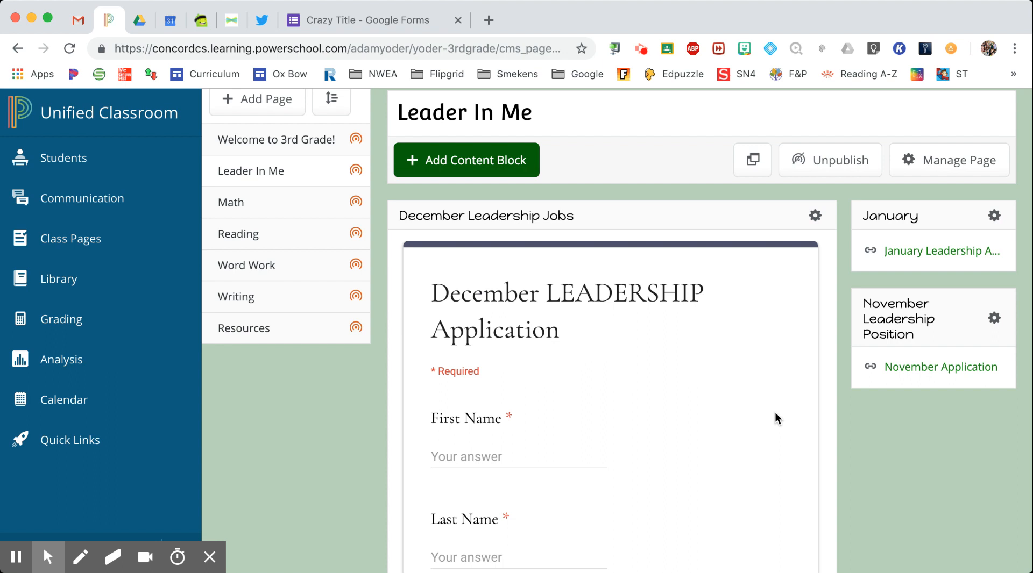
scroll(774, 418, down, 1)
scroll(775, 412, up, 1)
scroll(820, 472, down, 4)
scroll(707, 399, down, 2)
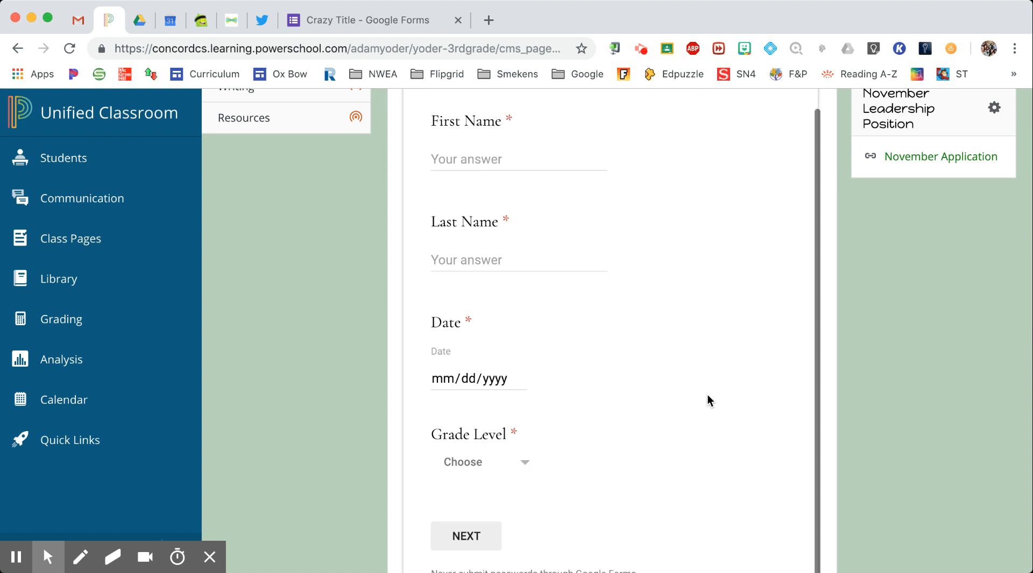
scroll(708, 400, down, 3)
scroll(644, 244, up, 6)
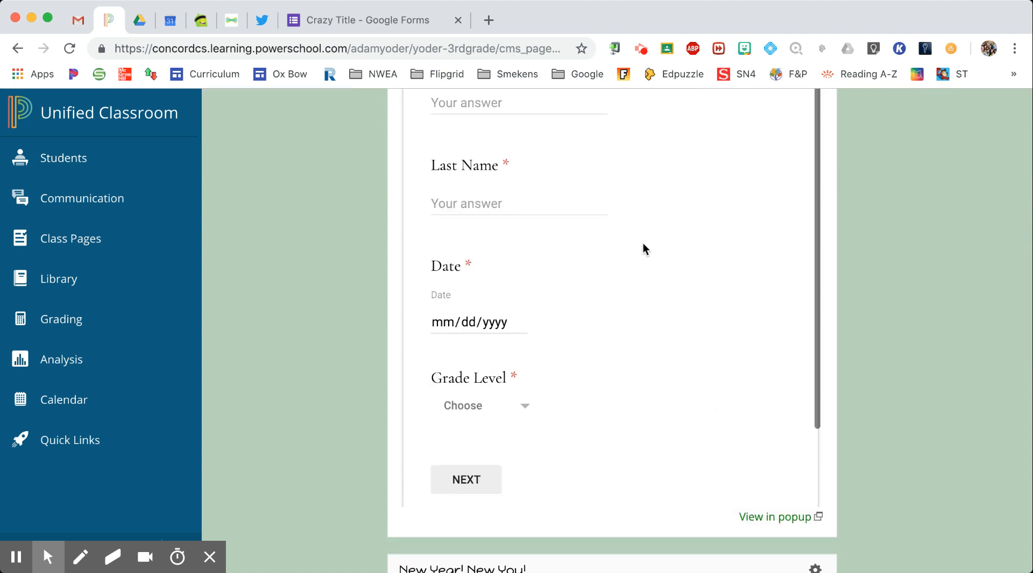
scroll(694, 433, down, 3)
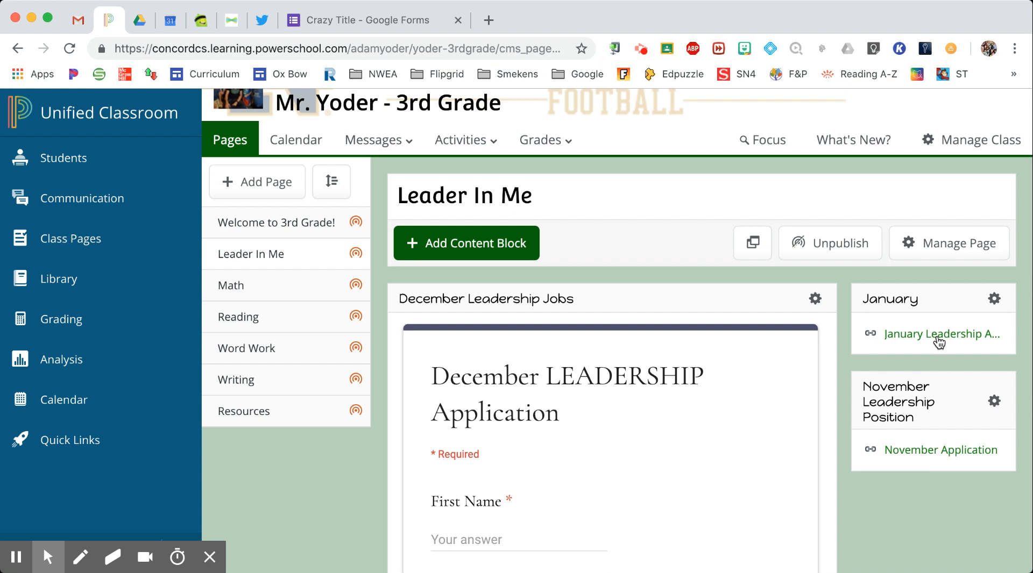
click(938, 343)
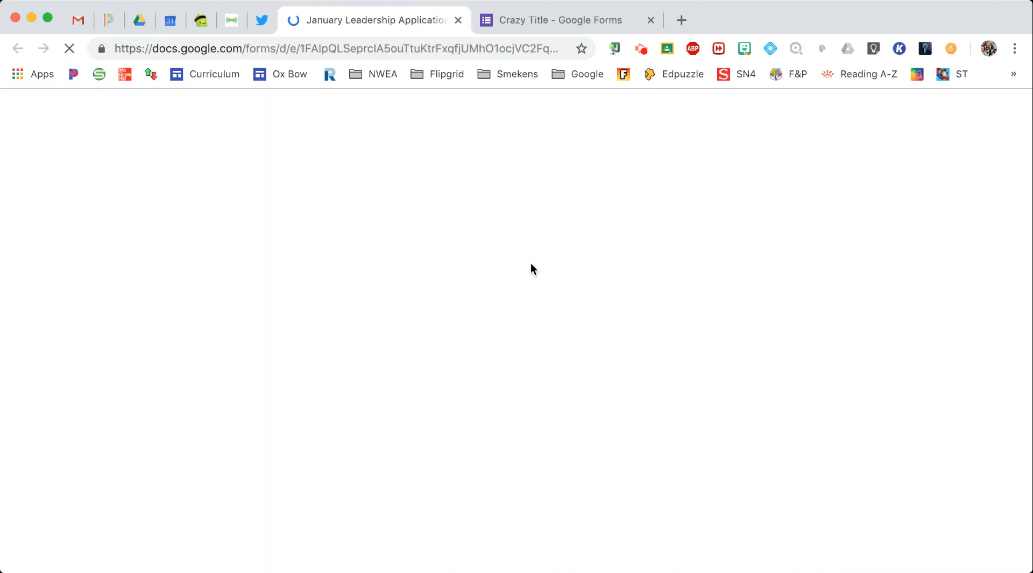
Skim the January form, then return to Crazy Title and cancel the Send form dialog
scroll(531, 263, down, 5)
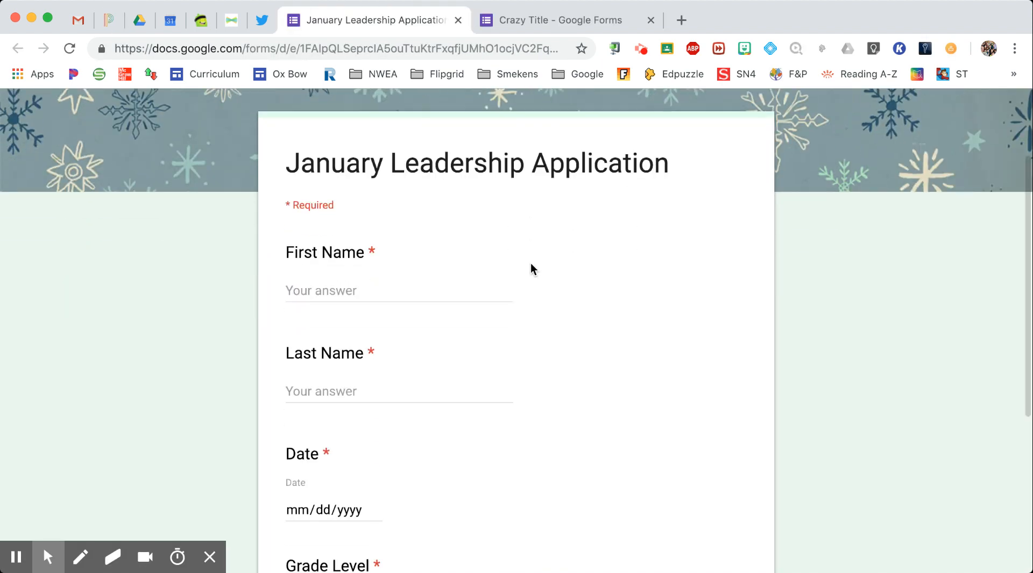
scroll(530, 263, down, 2)
scroll(530, 263, up, 7)
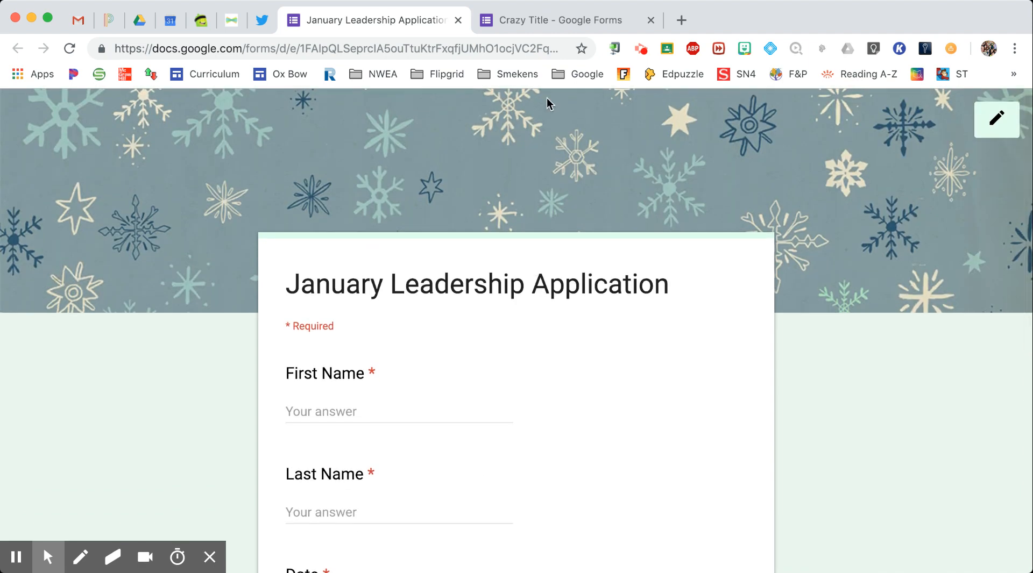
click(558, 24)
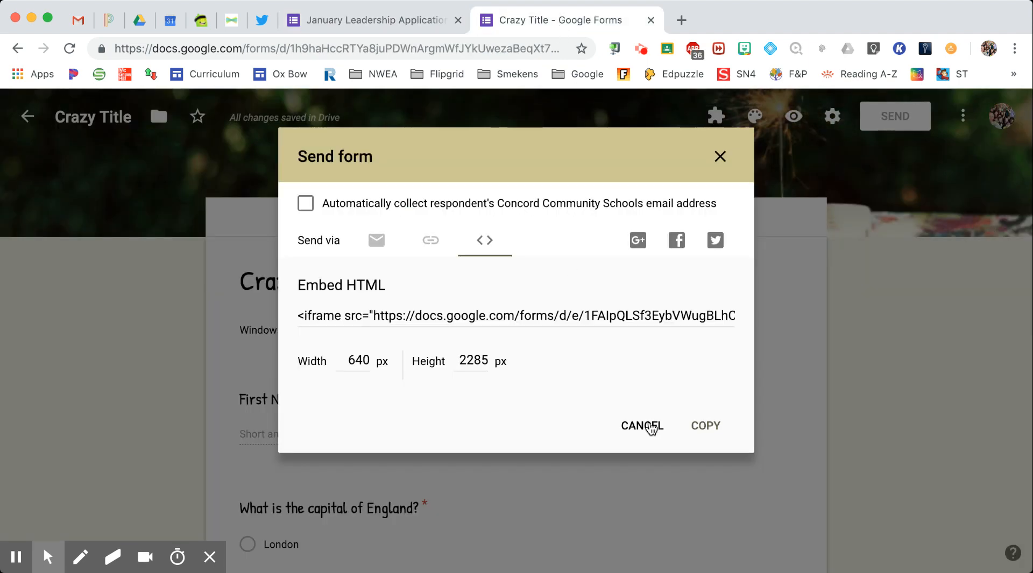
click(653, 426)
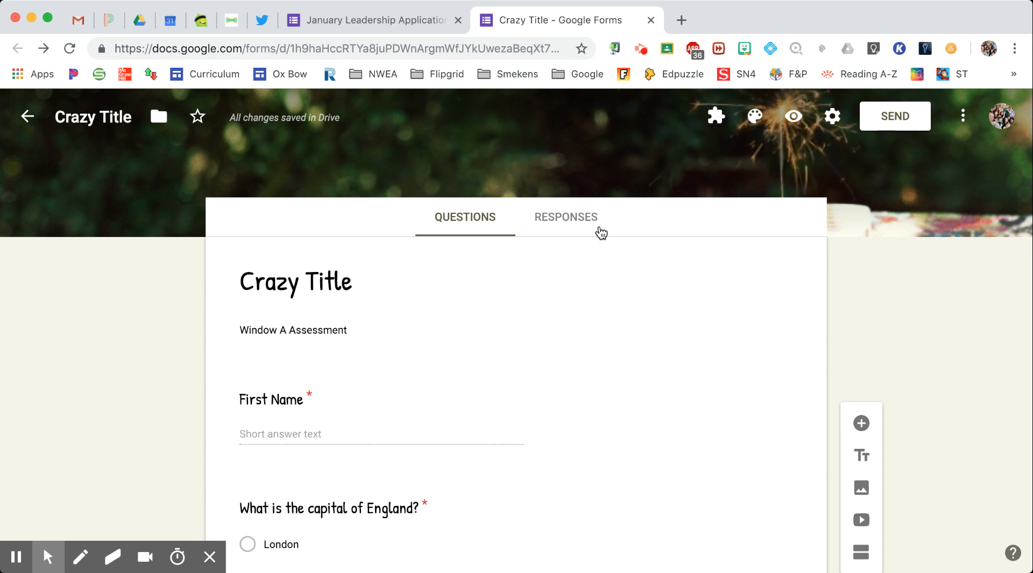
Preview the form as a respondent and enter a first name, correcting a typo
click(794, 118)
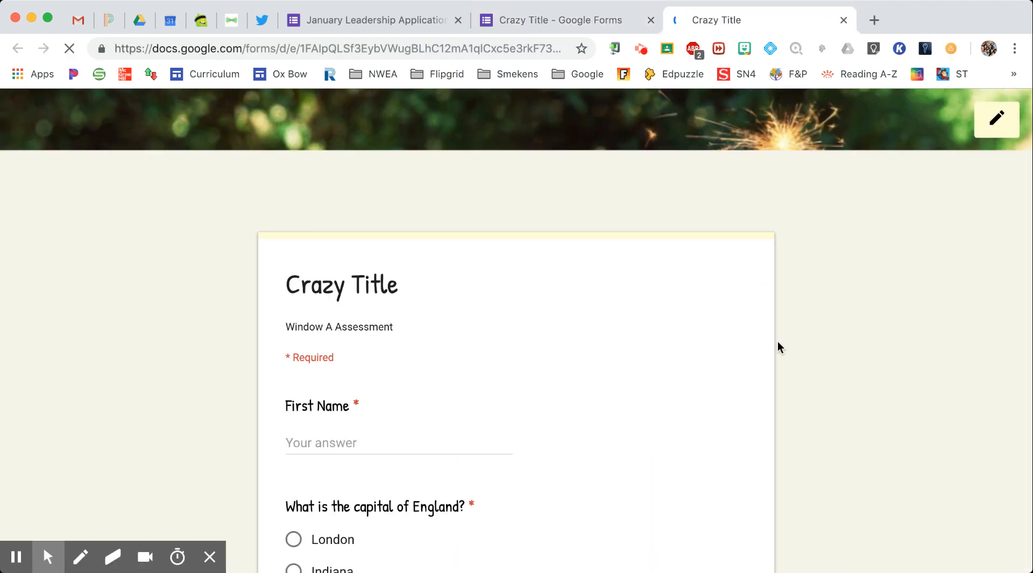
click(326, 386)
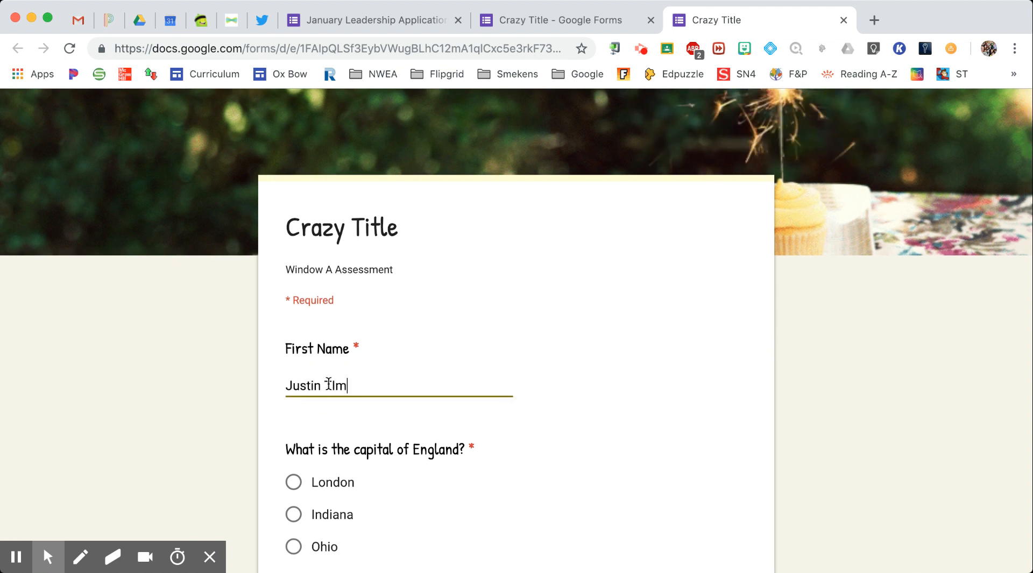
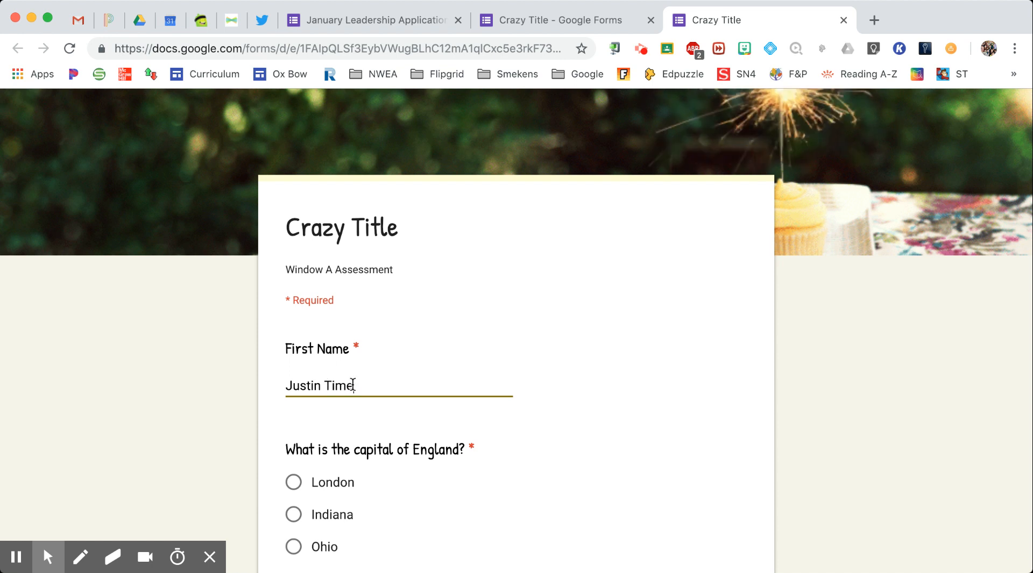
Answer London for England's capital, pick the triangle, and start the three-adjectives answer
scroll(394, 386, down, 3)
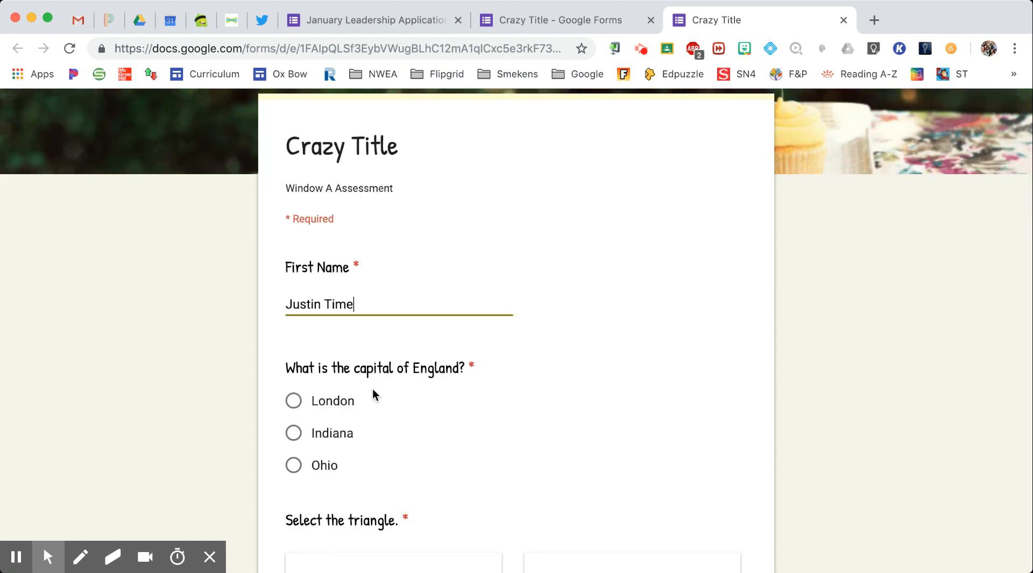
click(317, 403)
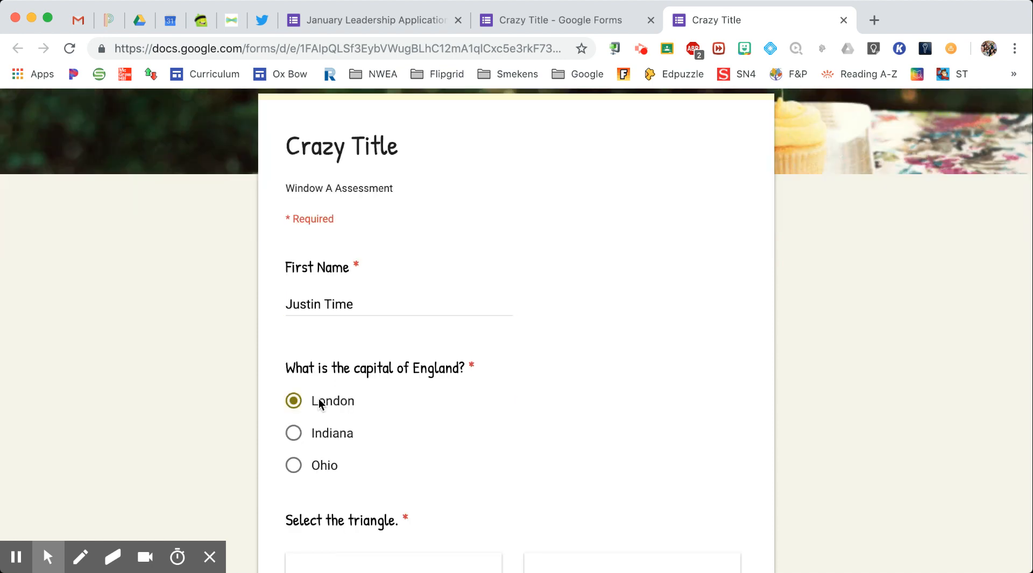
scroll(359, 425, down, 10)
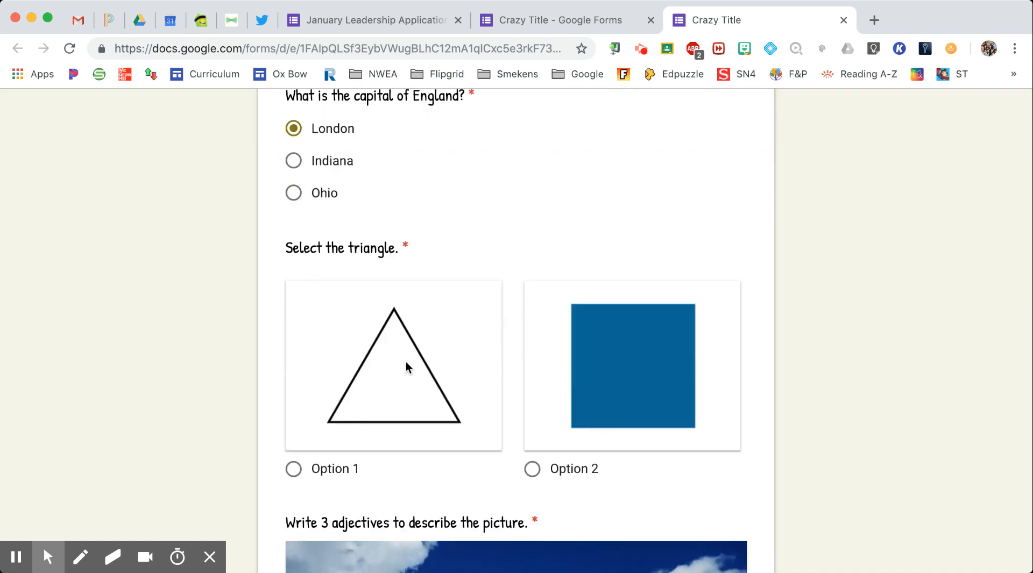
click(359, 370)
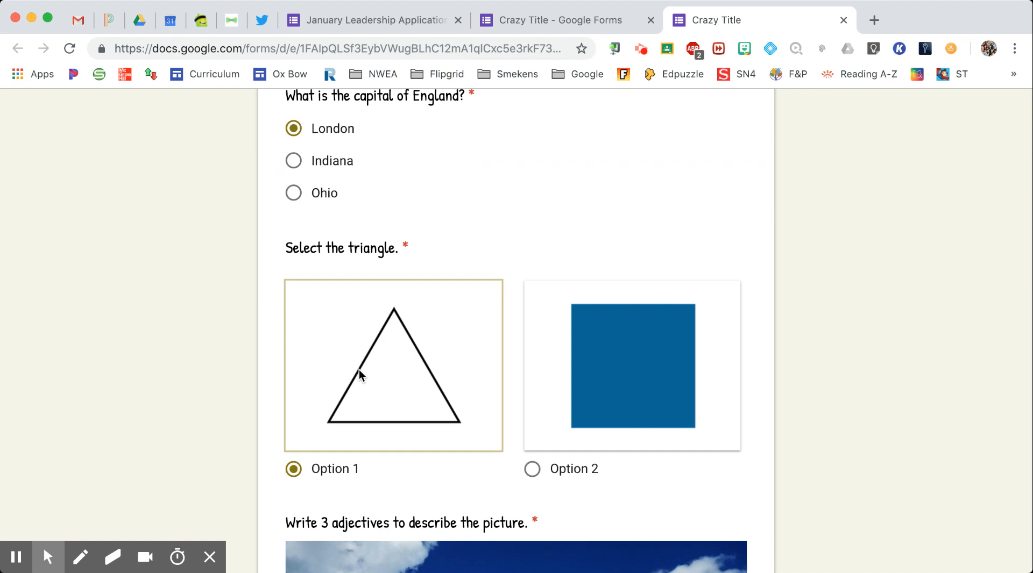
scroll(360, 370, down, 10)
scroll(360, 369, down, 8)
scroll(359, 369, up, 4)
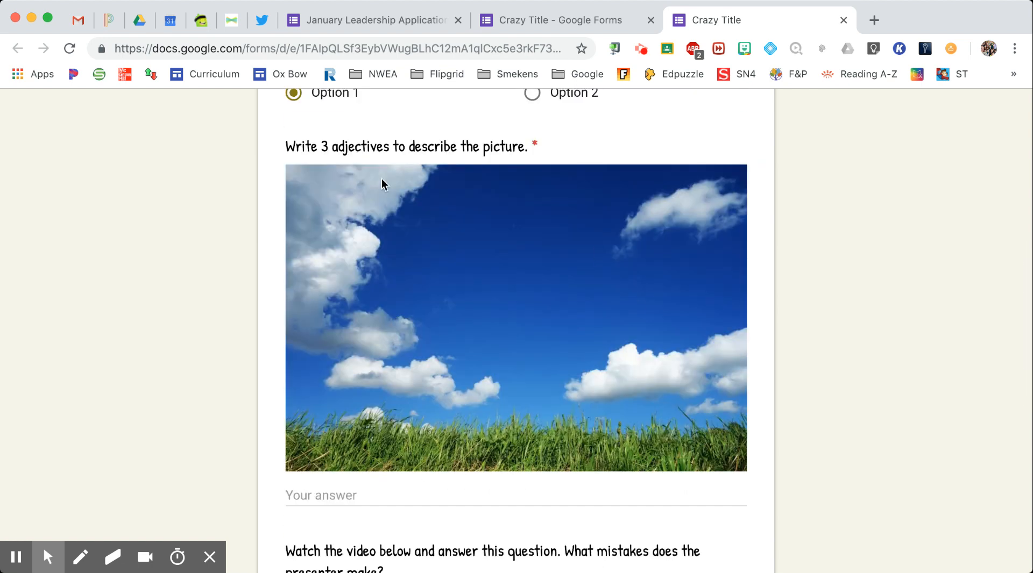
scroll(474, 332, down, 2)
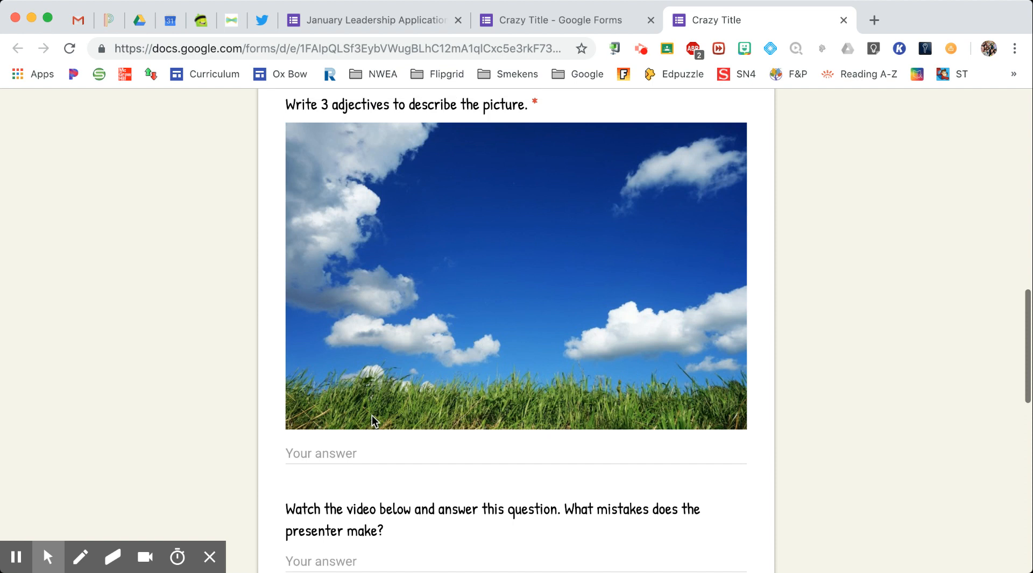
click(322, 449)
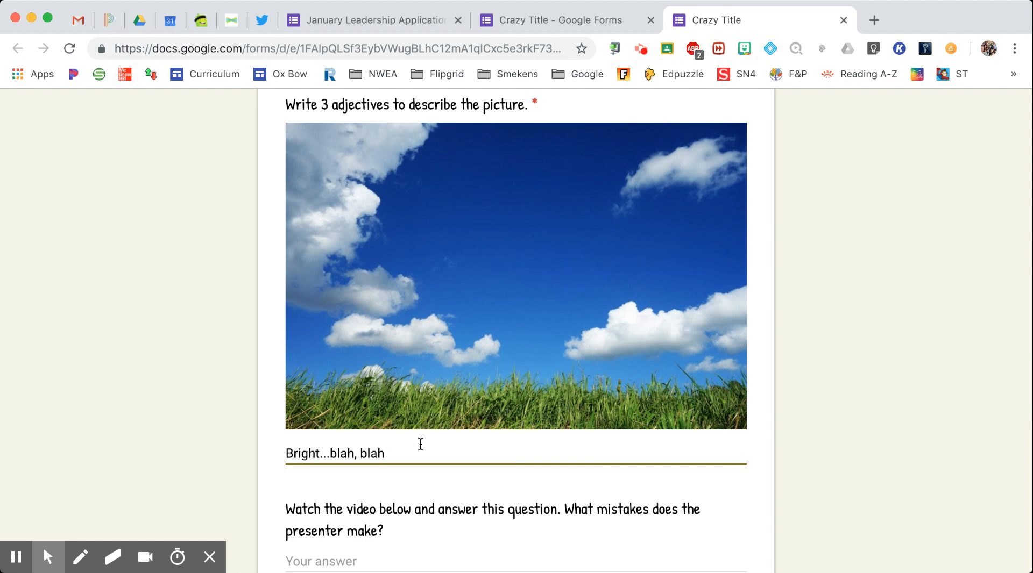
Answer the video question, mark Italy and Canada North in the equator grid, and submit
scroll(421, 444, down, 10)
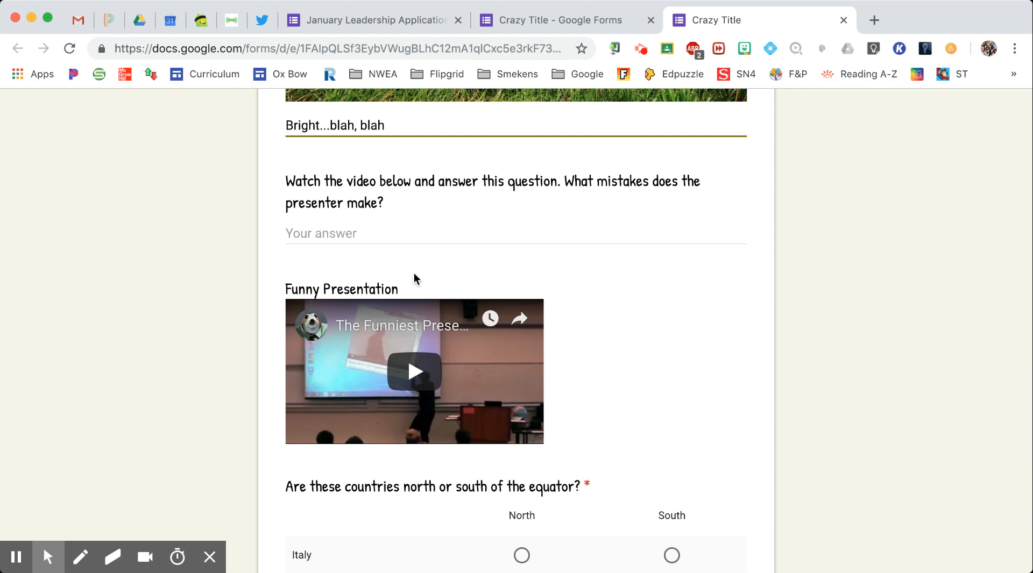
click(387, 233)
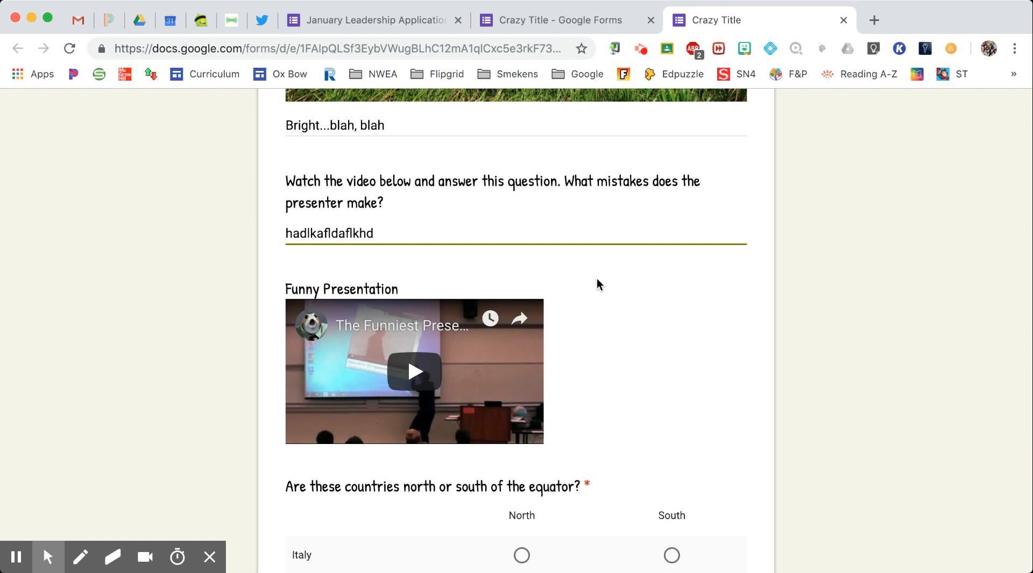
scroll(598, 284, down, 5)
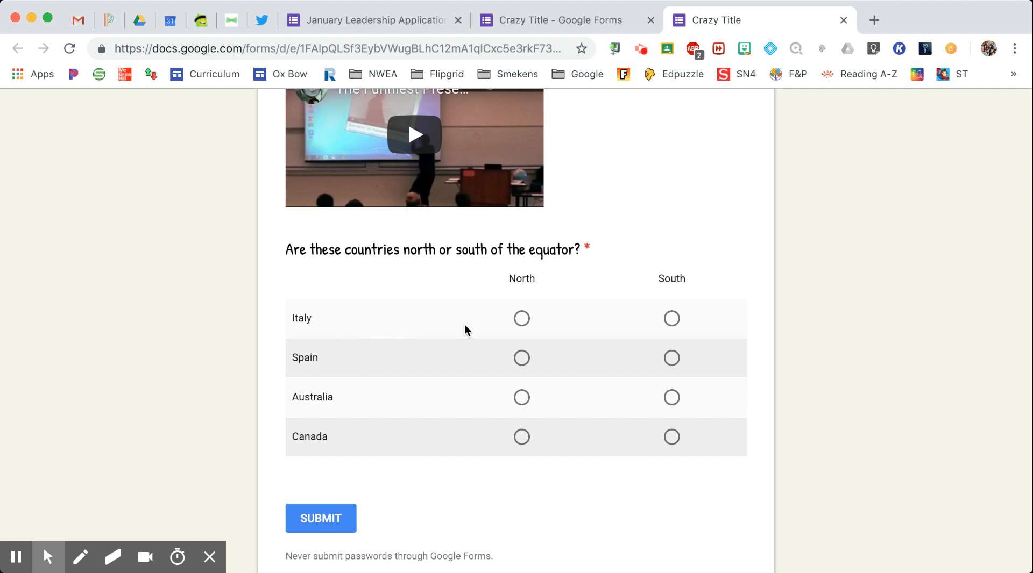
click(521, 321)
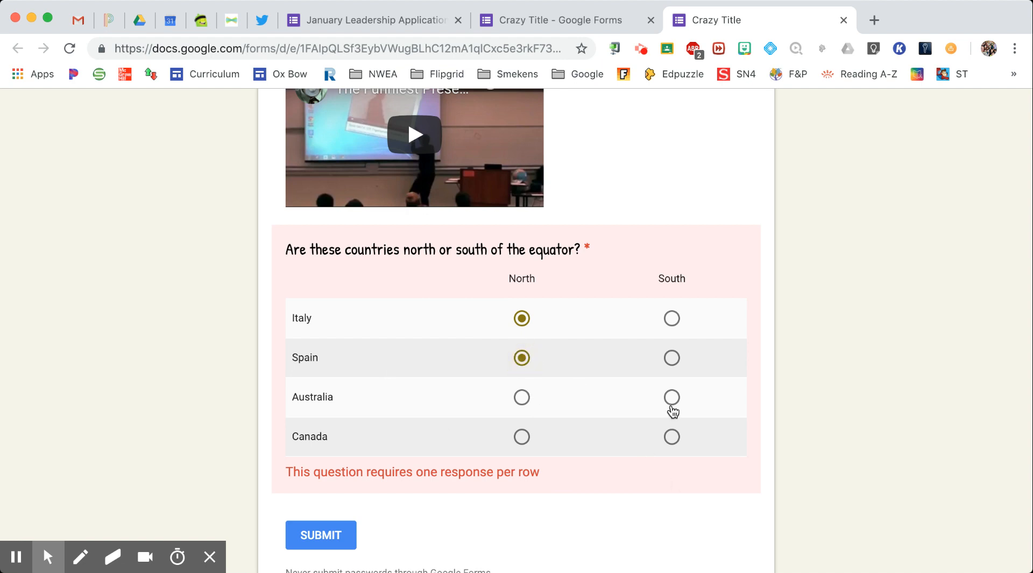
click(521, 437)
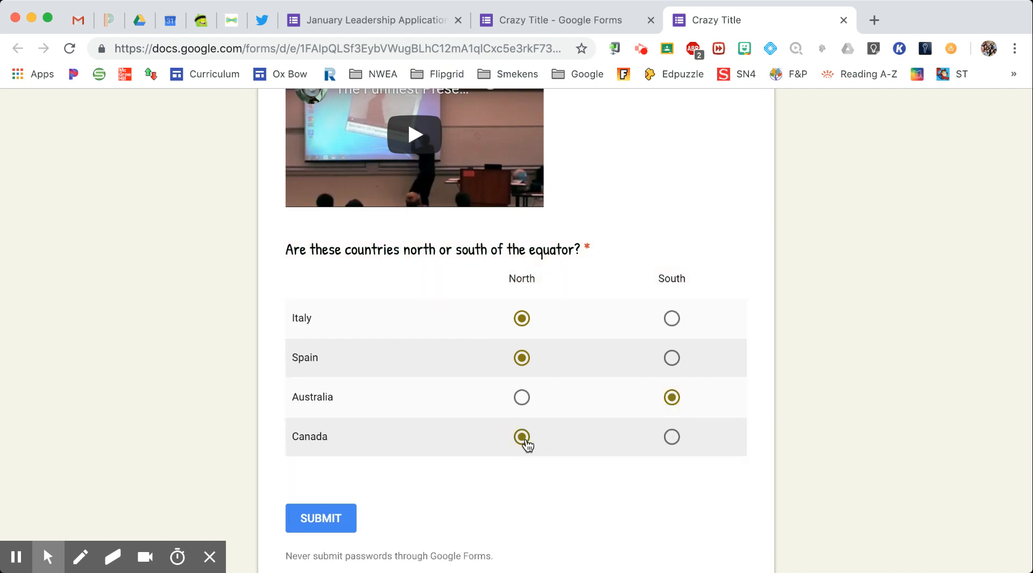
click(332, 486)
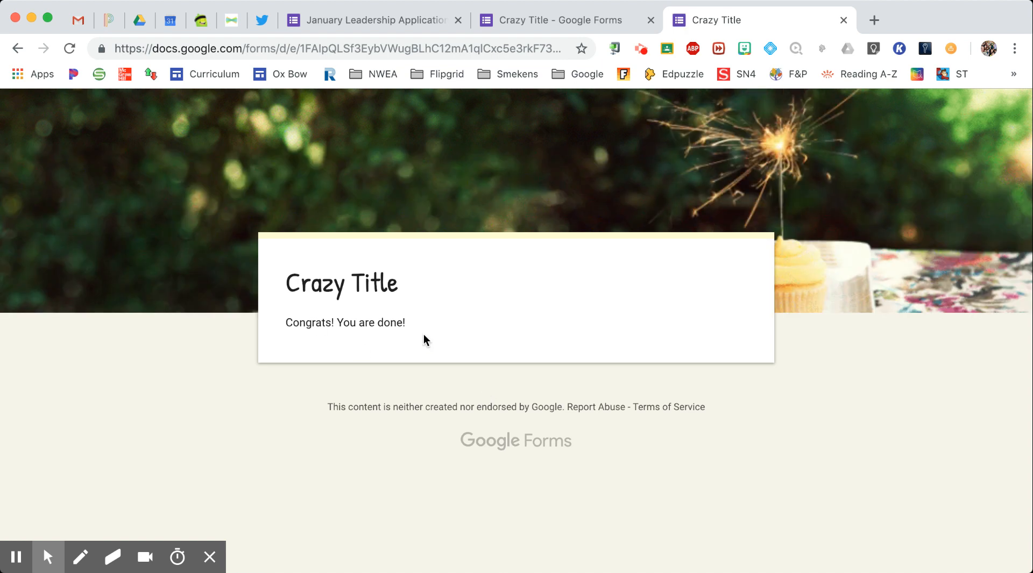
Review the 1-response summary's pie charts and equator North/South bar chart in the editor
click(571, 18)
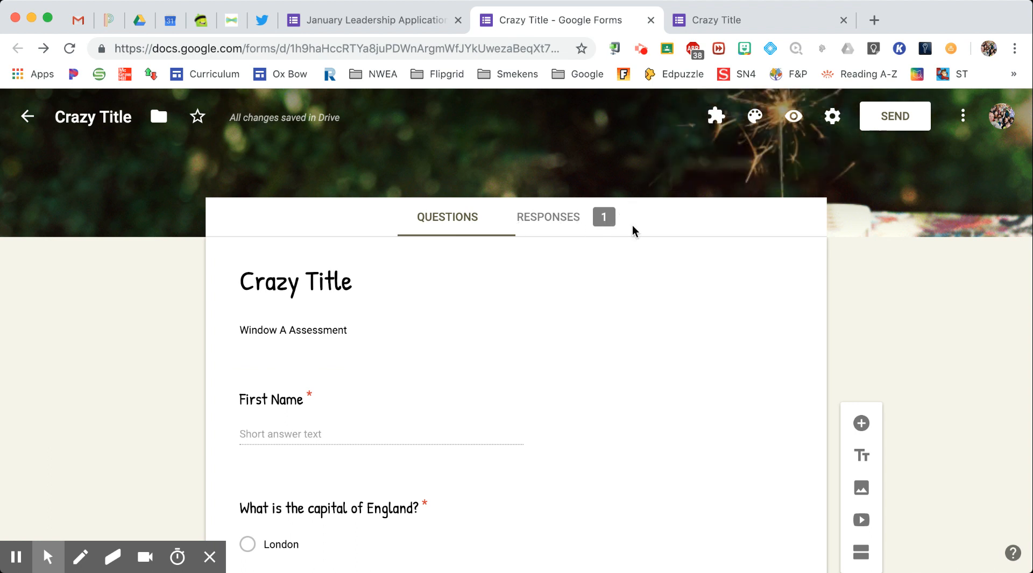
click(581, 227)
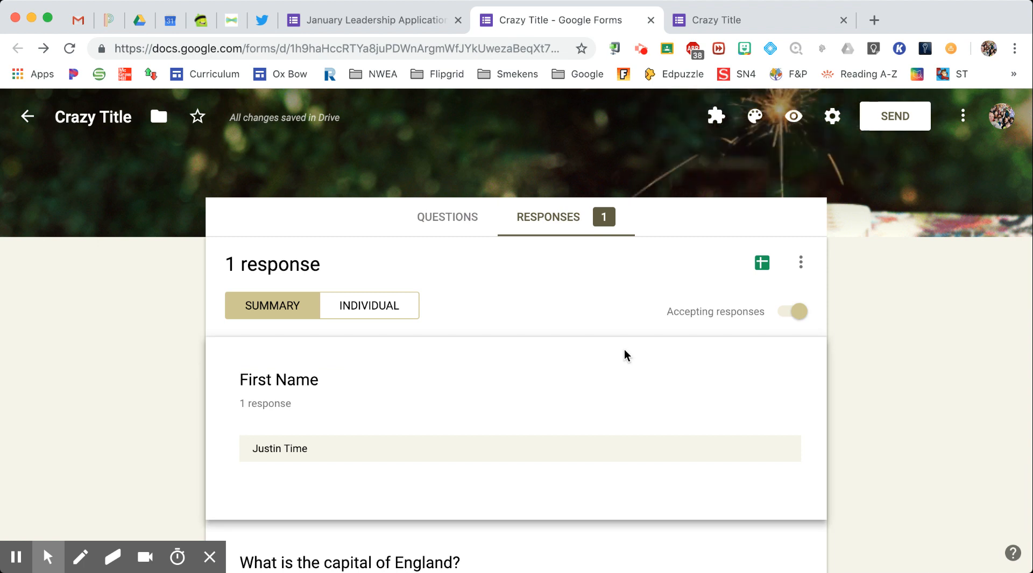
scroll(624, 350, down, 1)
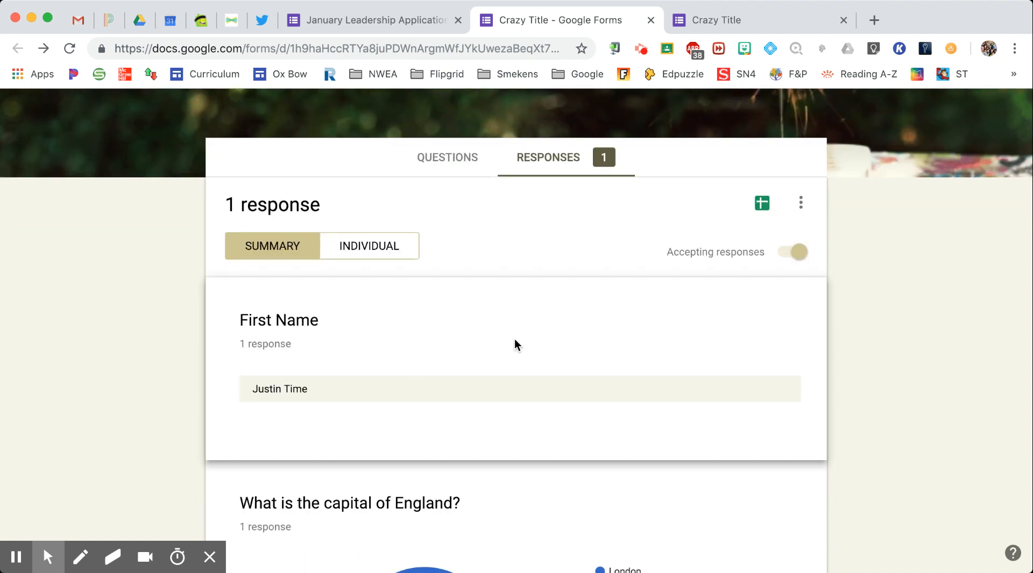
scroll(514, 344, down, 5)
mouse_move(395, 386)
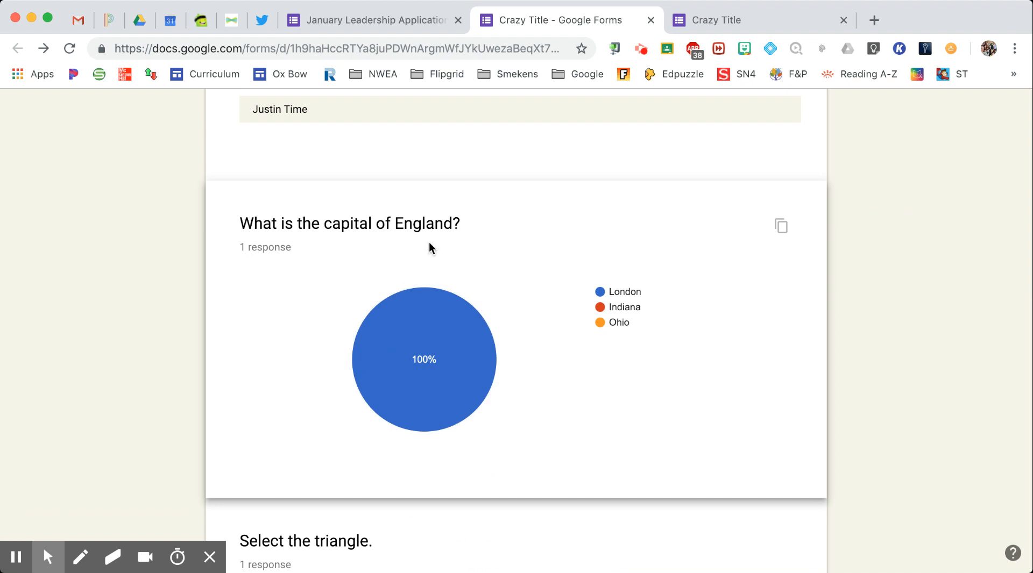
scroll(430, 242, down, 5)
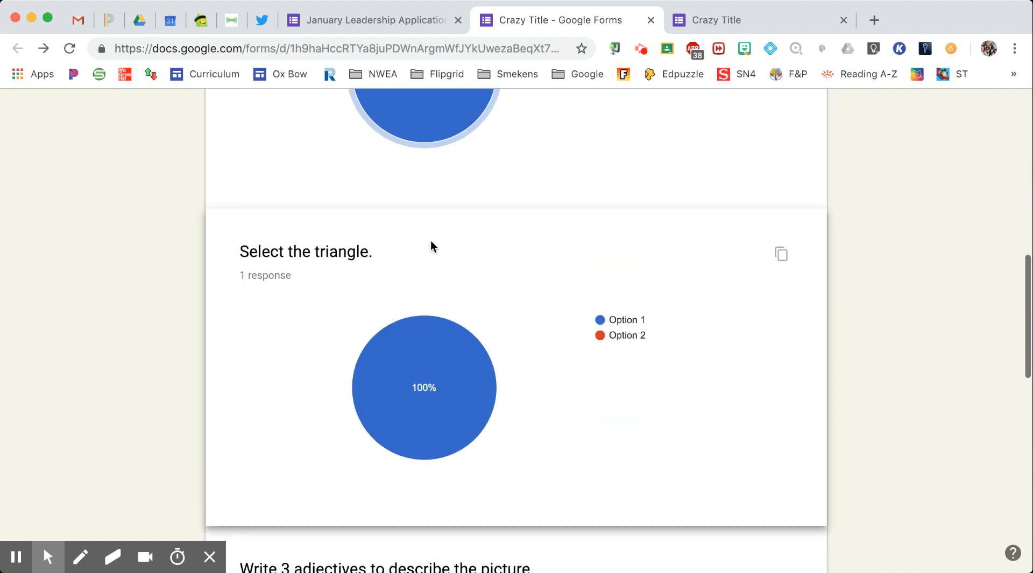
scroll(430, 245, down, 6)
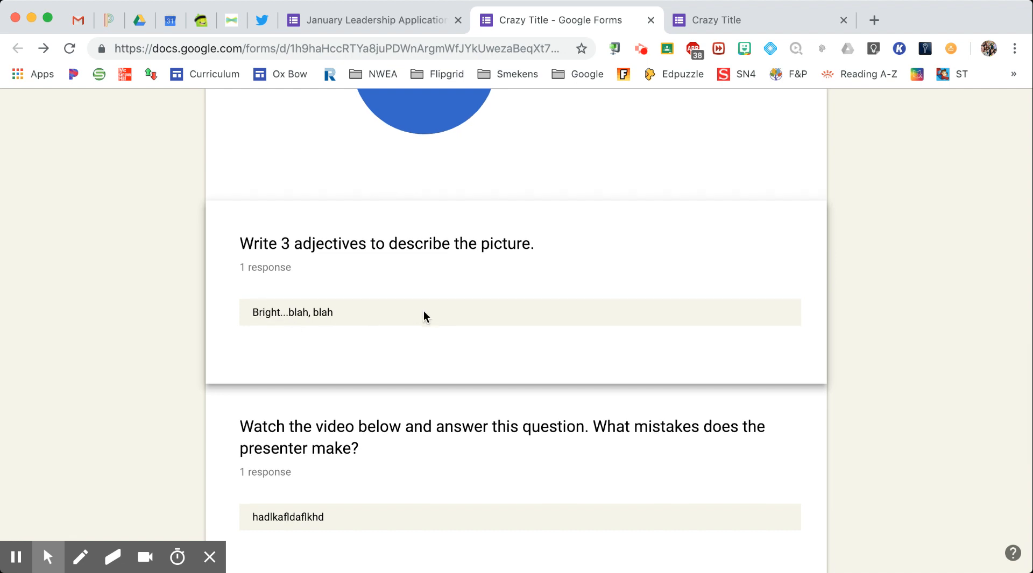
scroll(425, 316, down, 8)
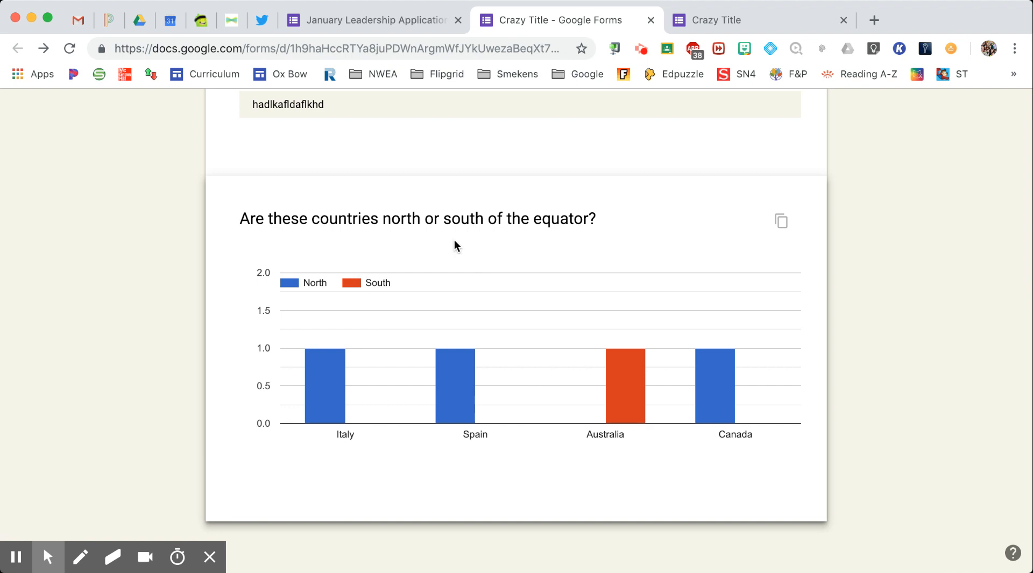
scroll(454, 246, up, 20)
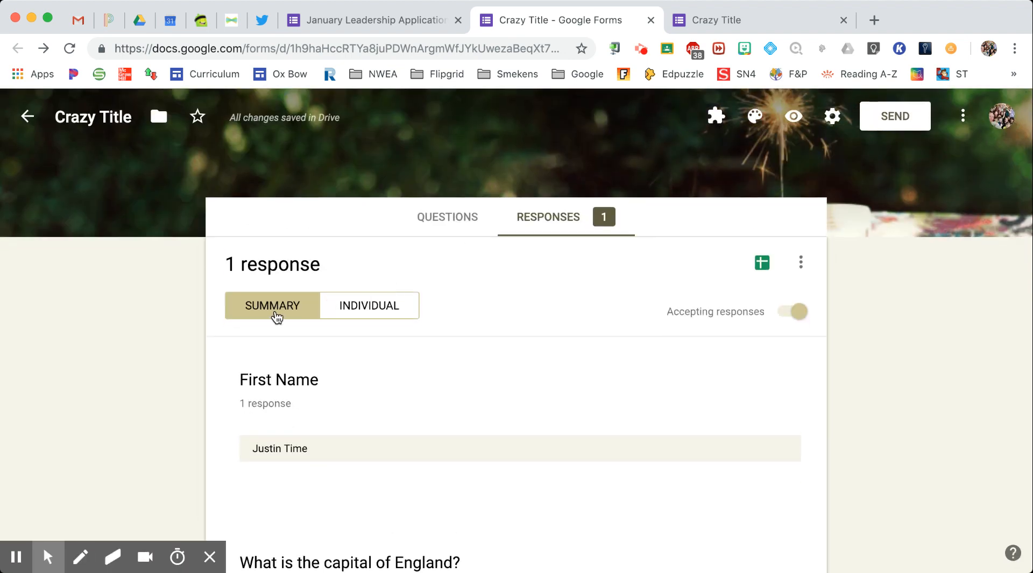
click(357, 311)
Scroll through response 1 of 1, including London for England's capital
scroll(486, 353, down, 2)
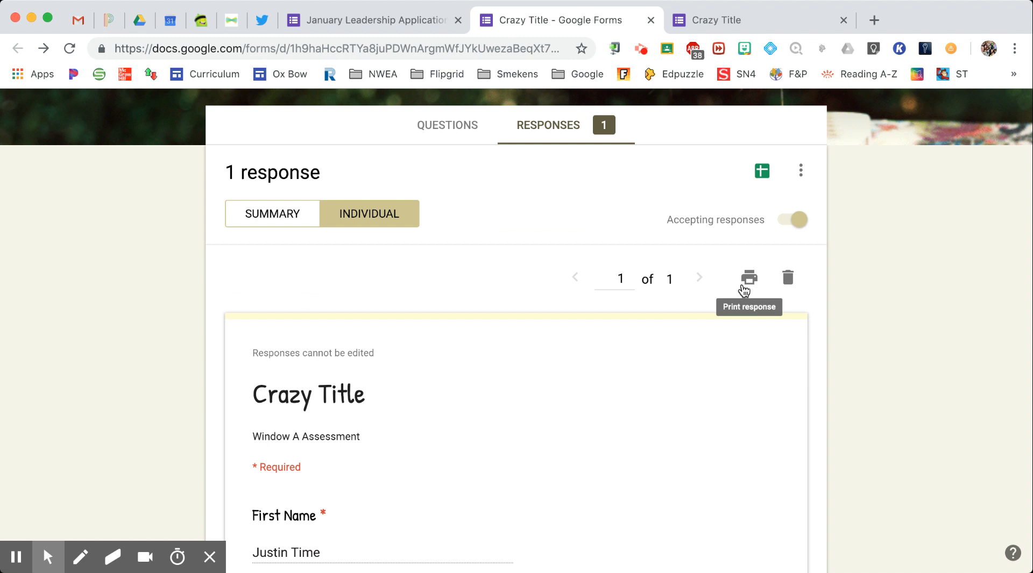
scroll(743, 288, down, 2)
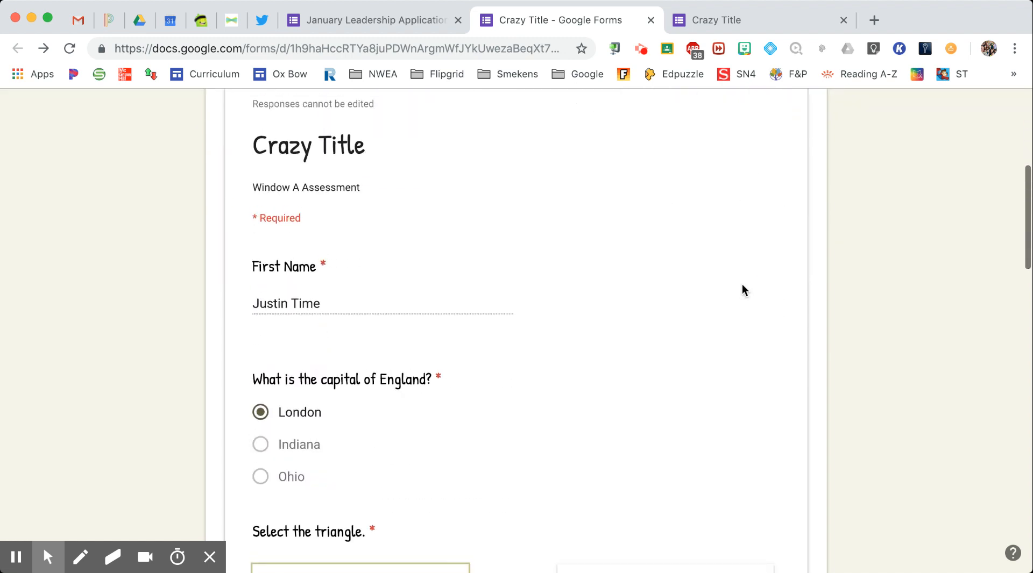
scroll(742, 290, up, 6)
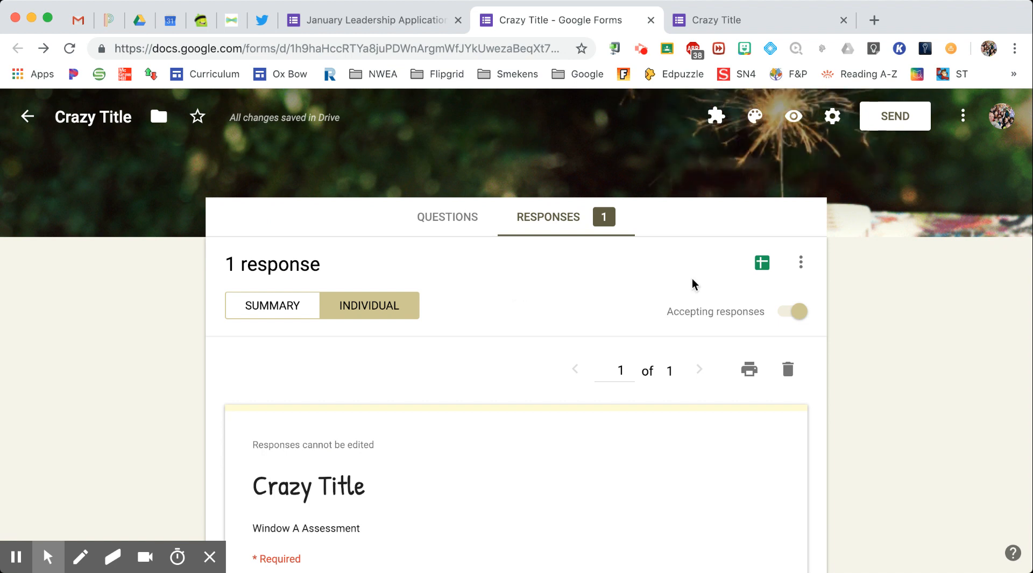
Link responses to a new spreadsheet named Crazy Title (Responses)
click(761, 267)
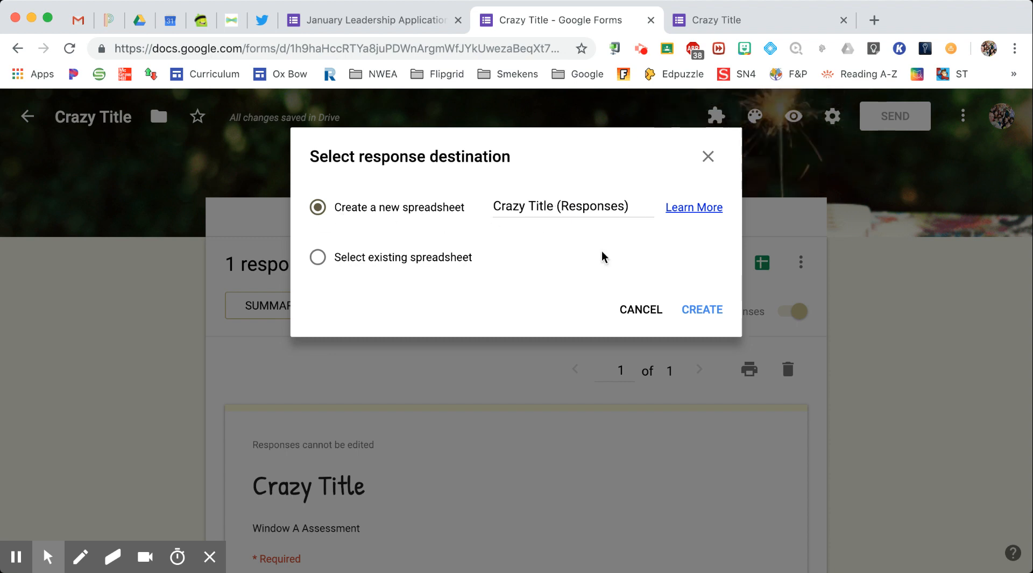
click(700, 309)
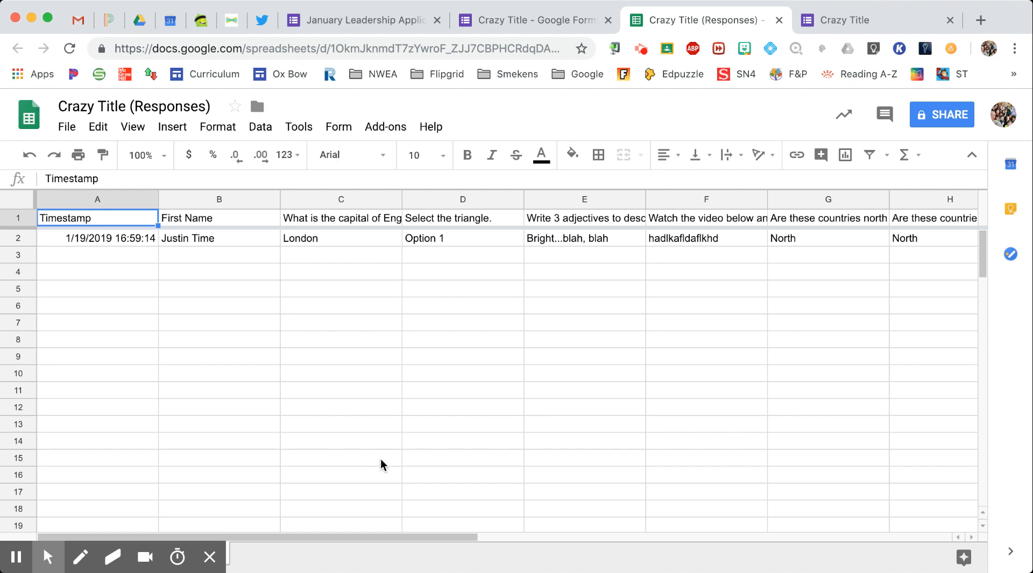
scroll(522, 473, right, 5)
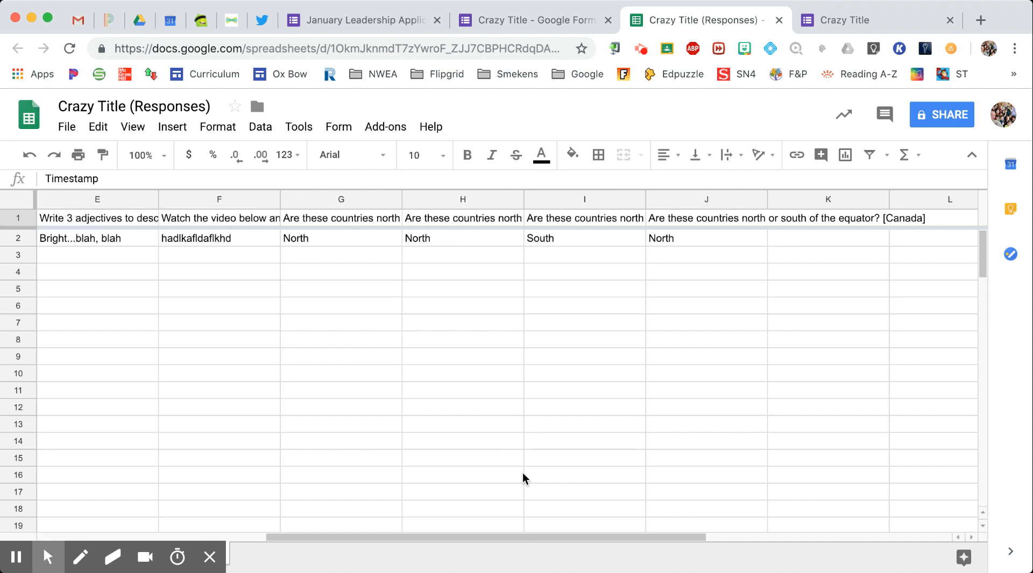
scroll(521, 473, left, 5)
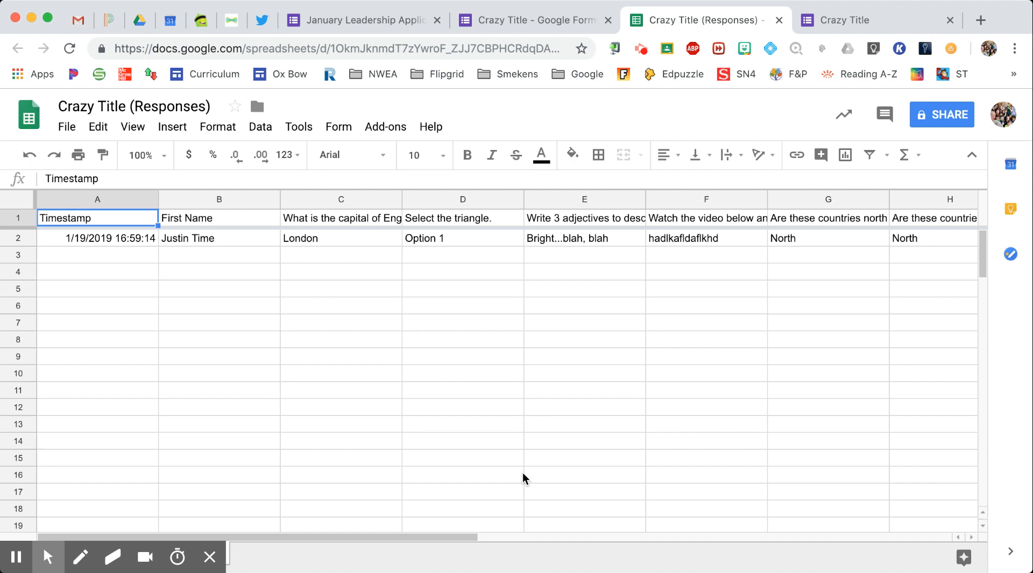
Return to the Crazy Title editor's questions list
click(533, 20)
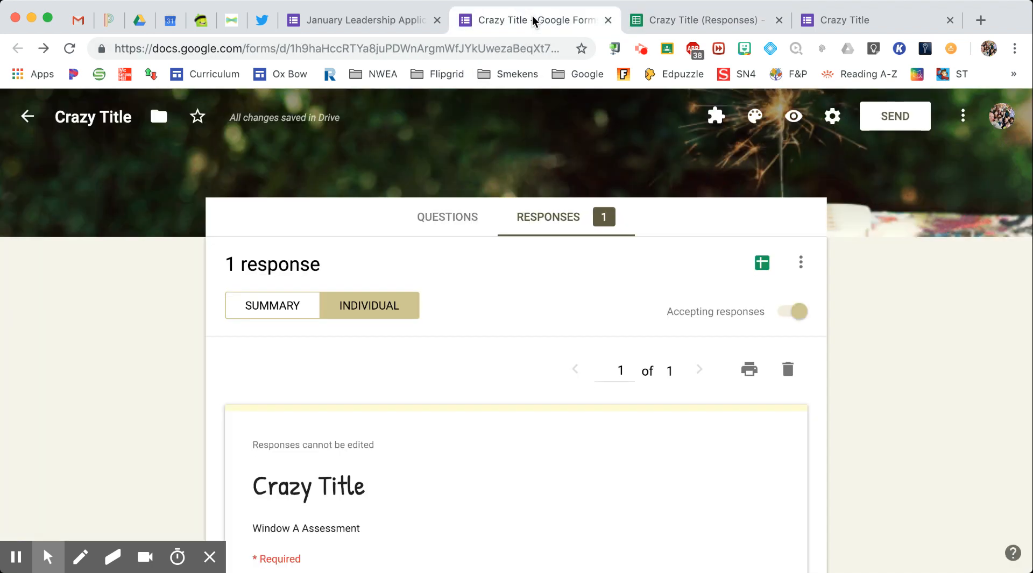
click(453, 218)
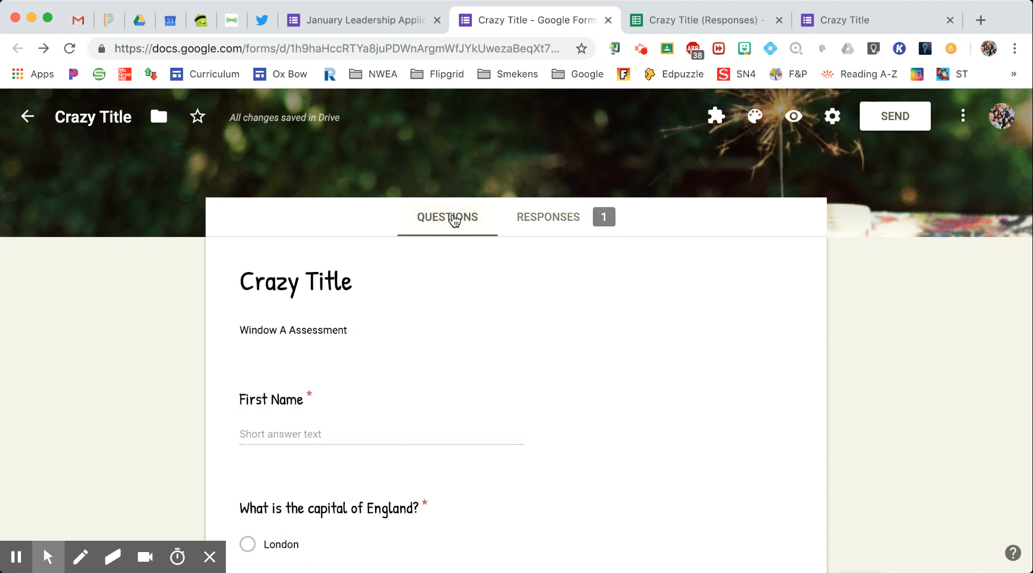